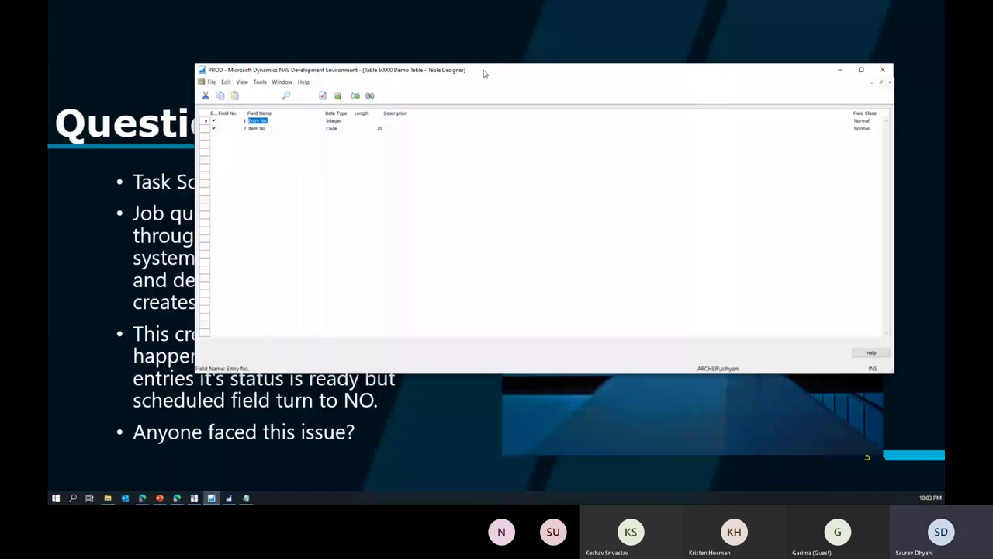
Open the code of codeunit 60000 Demo Copy Item and examine how it filters items and inserts them into Demo Table.
{"action": "key", "text": "Escape"}
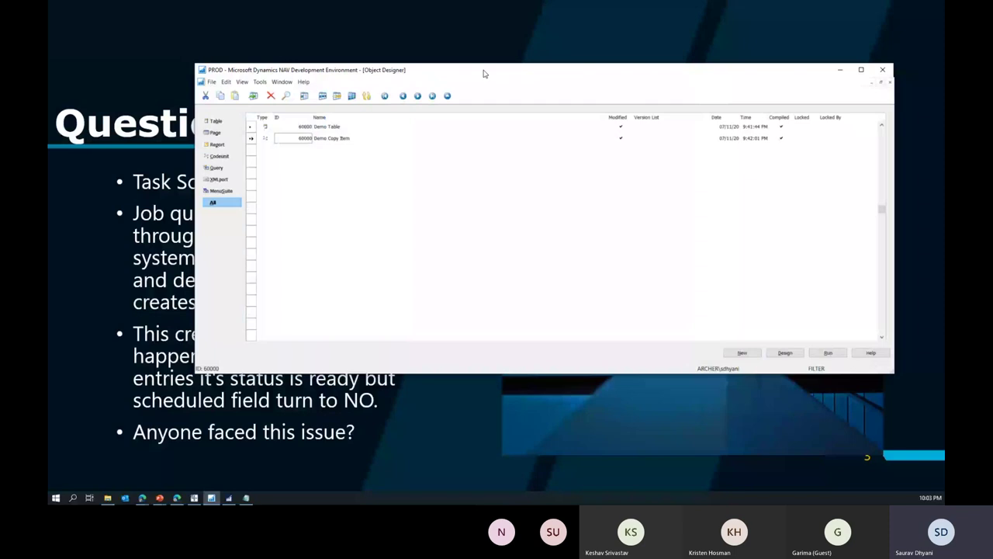
{"action": "key", "text": "alt+d"}
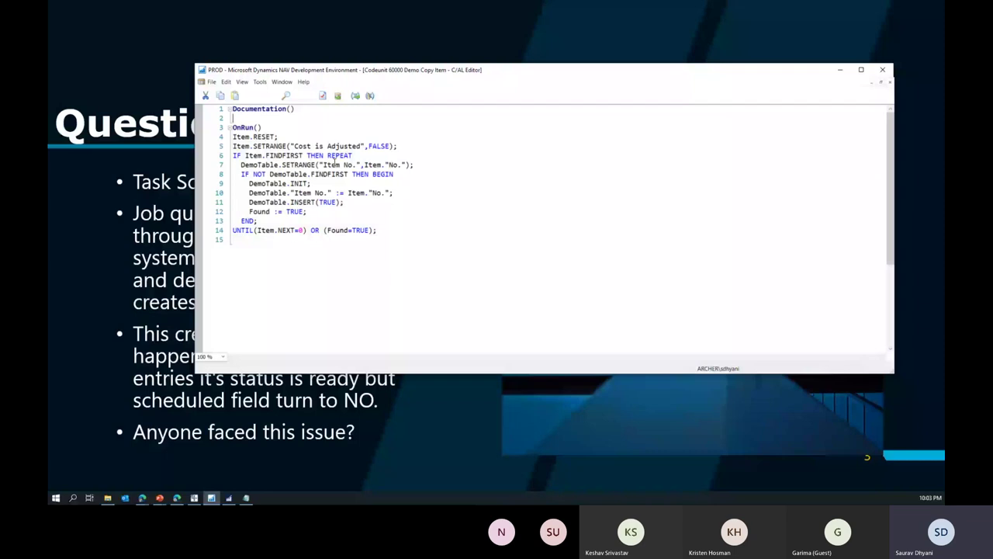
{"action": "mouse_move", "coordinate": [242, 137]}
{"action": "double_click", "coordinate": [344, 146]}
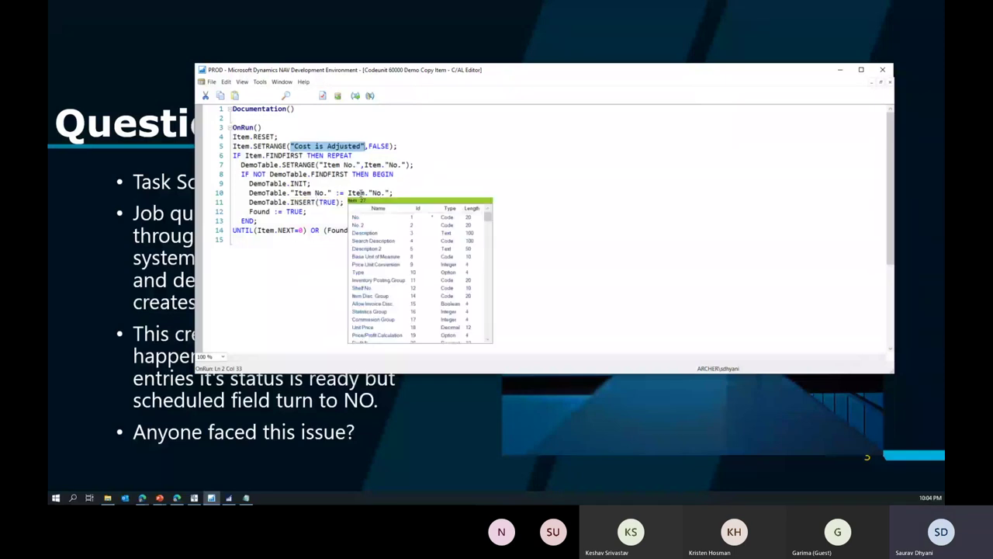
{"action": "left_click", "coordinate": [371, 192]}
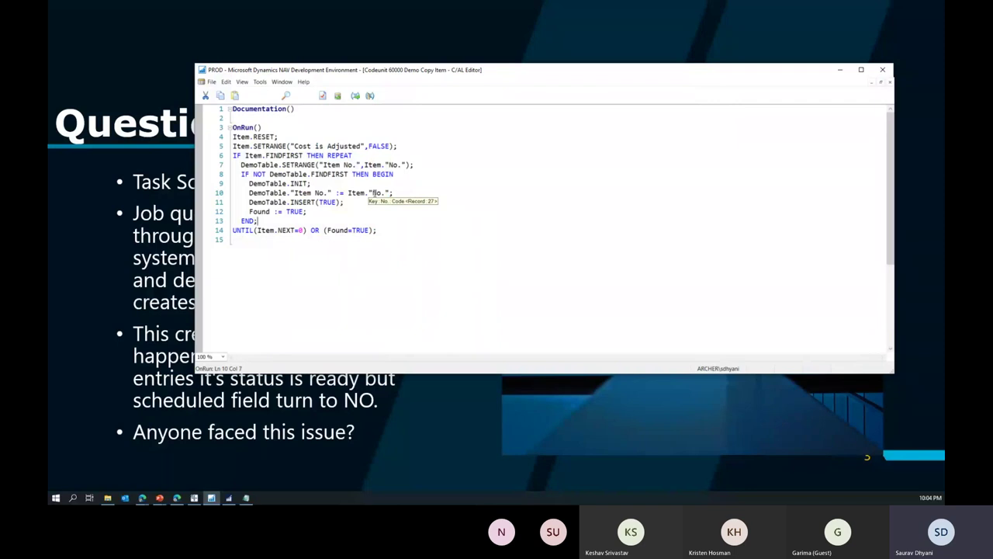
{"action": "key", "text": "Up"}
{"action": "key", "text": "Up"}
{"action": "key", "text": "Escape"}
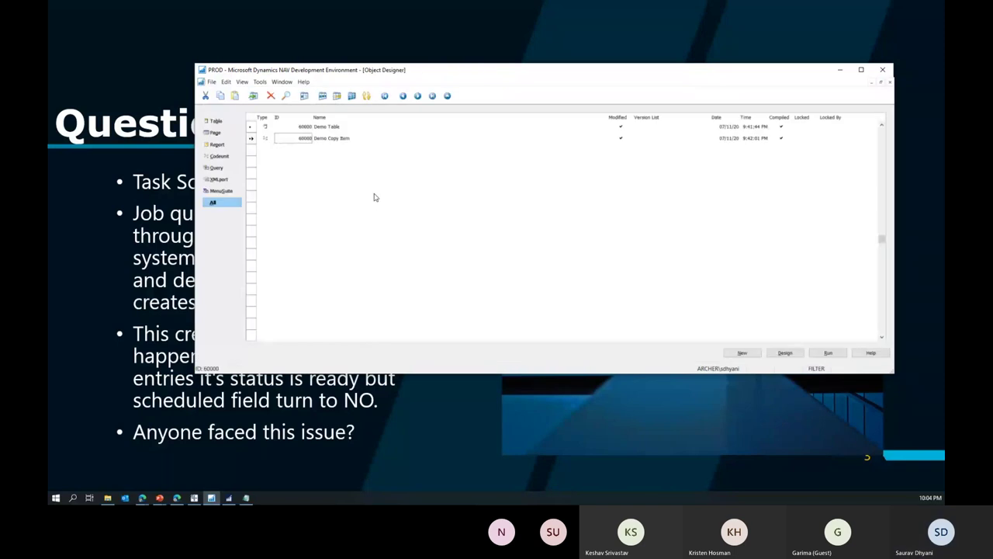
Run table 60000 Demo Table and arrange its view beside the Sales Order Processor client window.
{"action": "key", "text": "Up"}
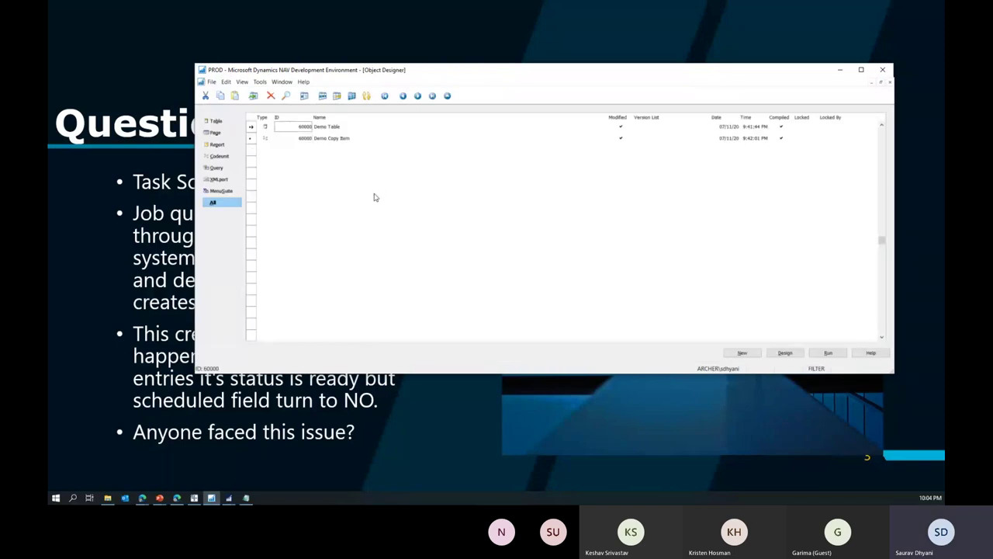
{"action": "key", "text": "ctrl+r"}
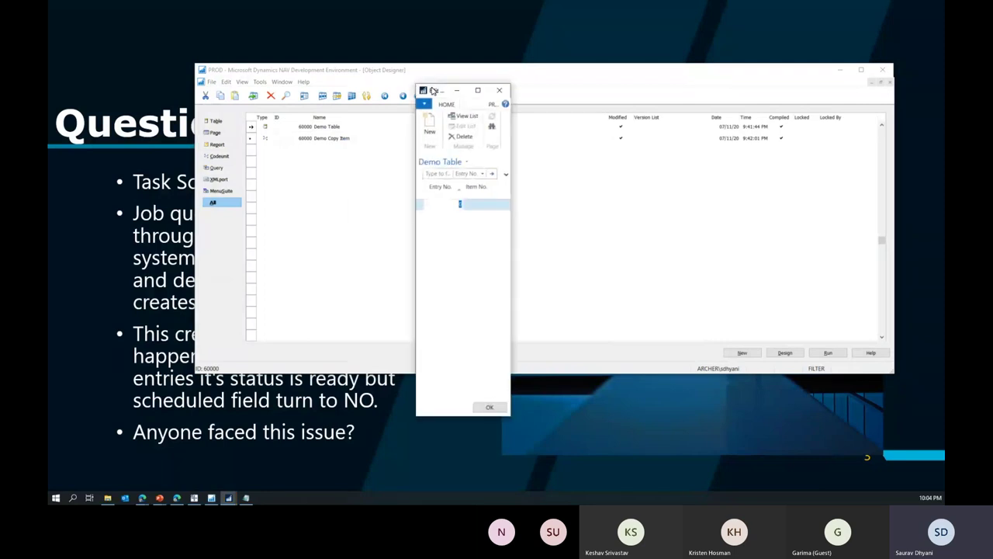
{"action": "left_click_drag", "start_coordinate": [433, 91], "coordinate": [430, 91]}
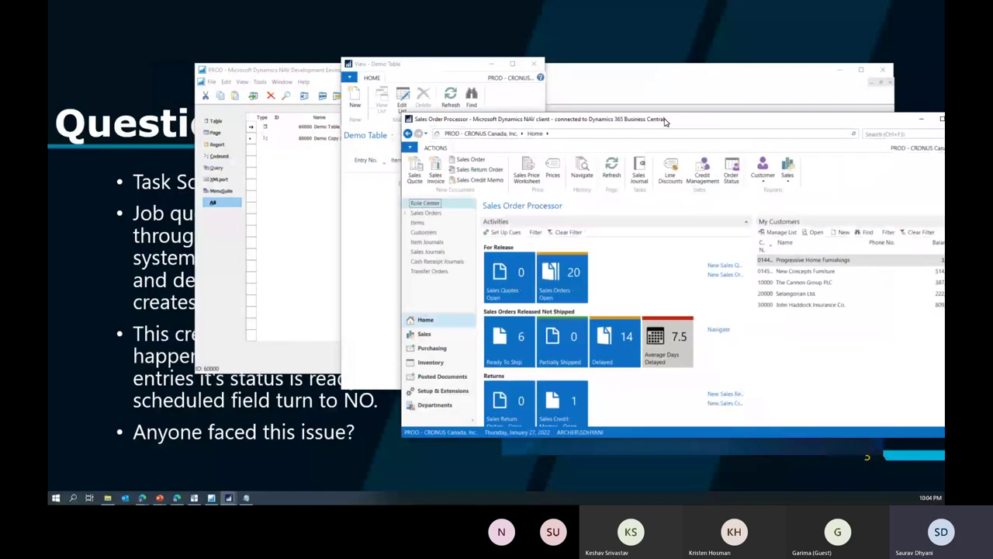
{"action": "left_click_drag", "start_coordinate": [664, 120], "coordinate": [642, 122]}
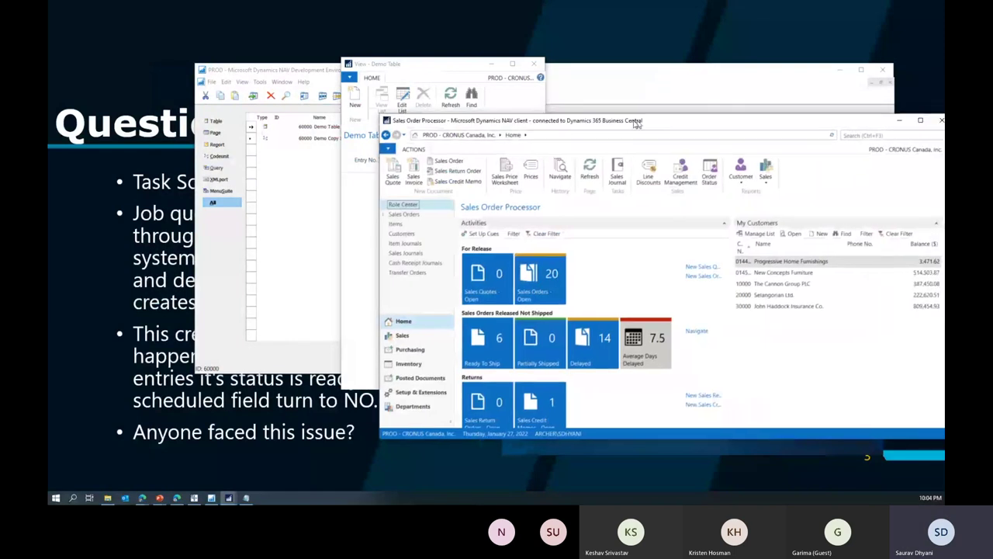
{"action": "left_click_drag", "start_coordinate": [458, 70], "coordinate": [202, 168]}
{"action": "left_click_drag", "start_coordinate": [442, 121], "coordinate": [430, 158]}
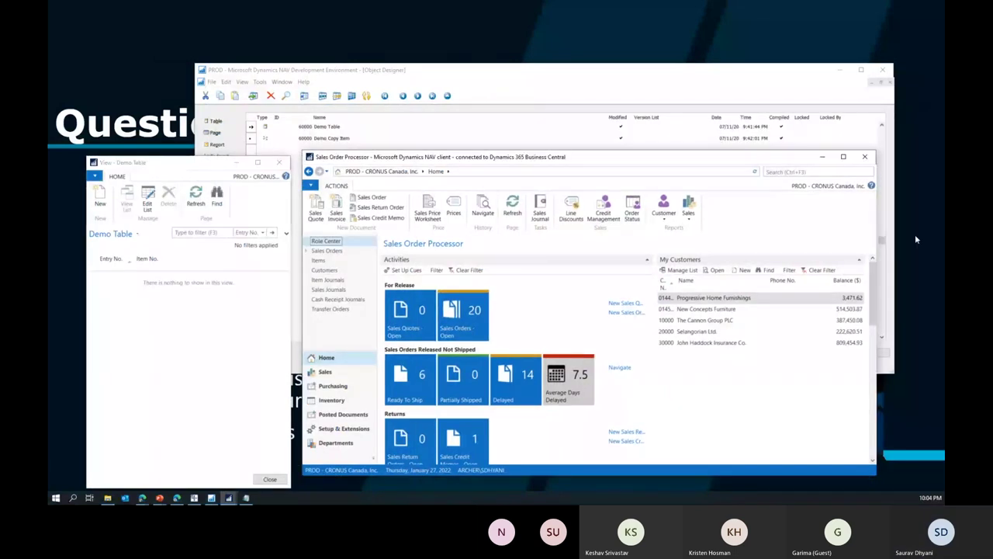
Search the client for "Job queue" and open the Job Queue Entries list.
{"action": "left_click", "coordinate": [807, 172]}
{"action": "type", "text": "Job queu"}
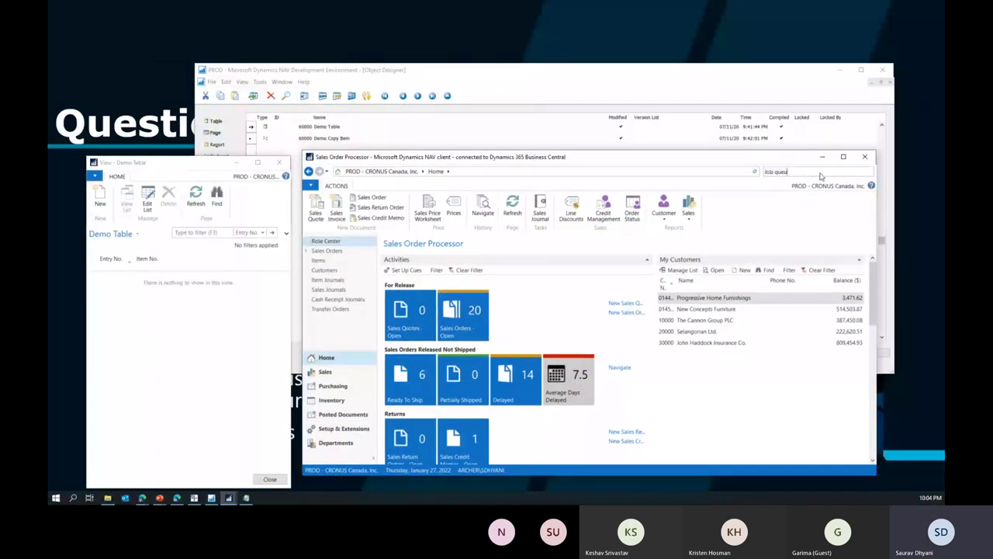
{"action": "type", "text": "e"}
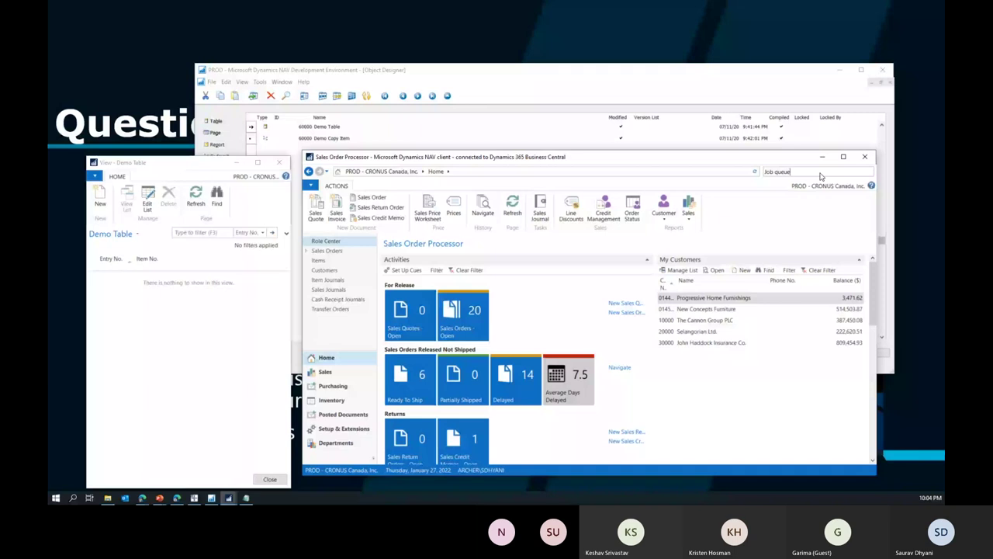
{"action": "key", "text": "Return"}
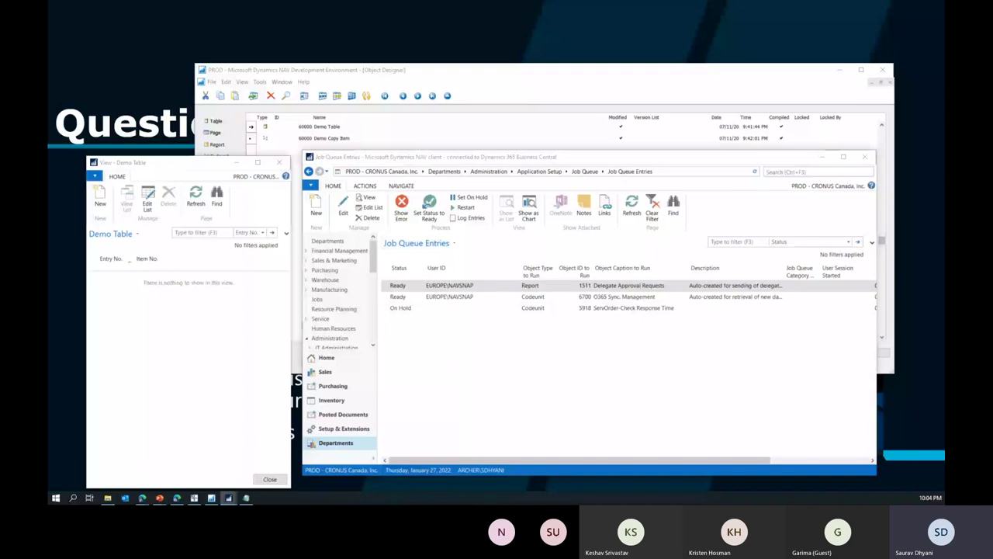
Create a job queue entry that runs codeunit 60000, enlarging the card to show its recurrence settings.
{"action": "key", "text": "ctrl+n"}
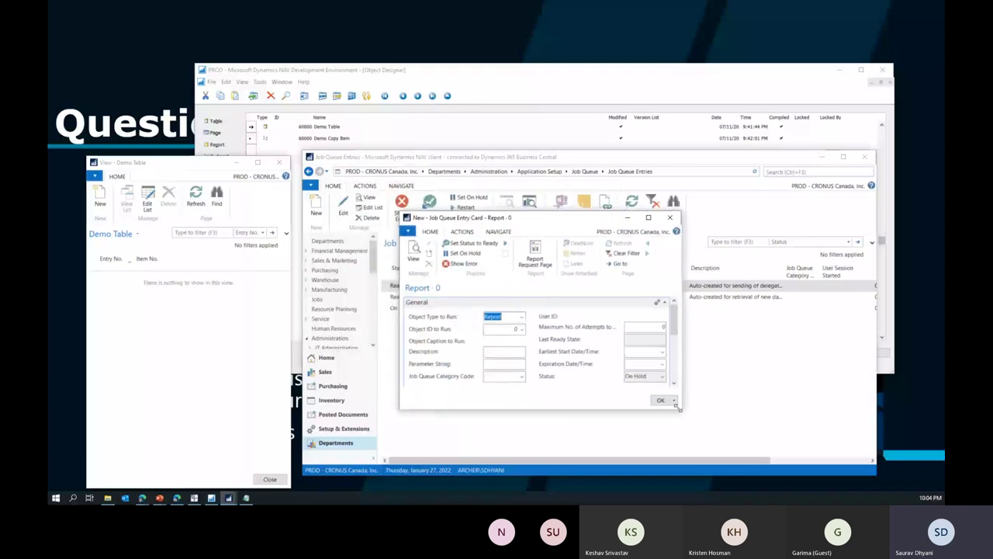
{"action": "left_click_drag", "start_coordinate": [676, 409], "coordinate": [859, 447]}
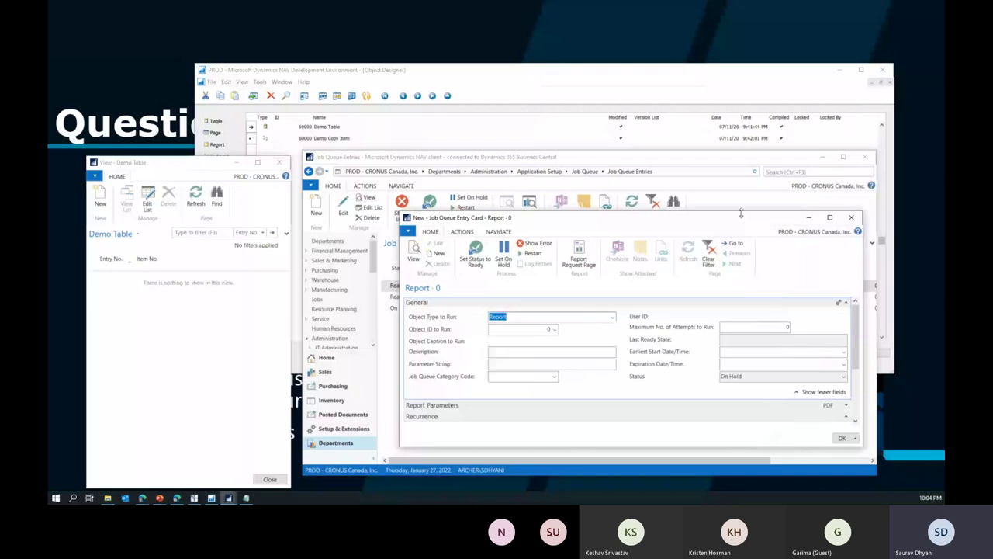
{"action": "left_click_drag", "start_coordinate": [741, 213], "coordinate": [741, 135]}
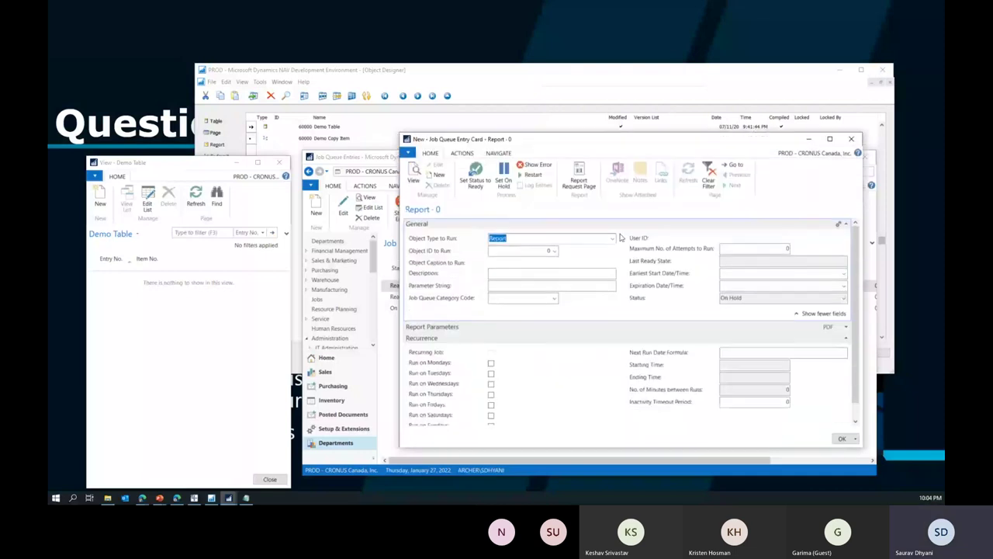
{"action": "left_click", "coordinate": [612, 238]}
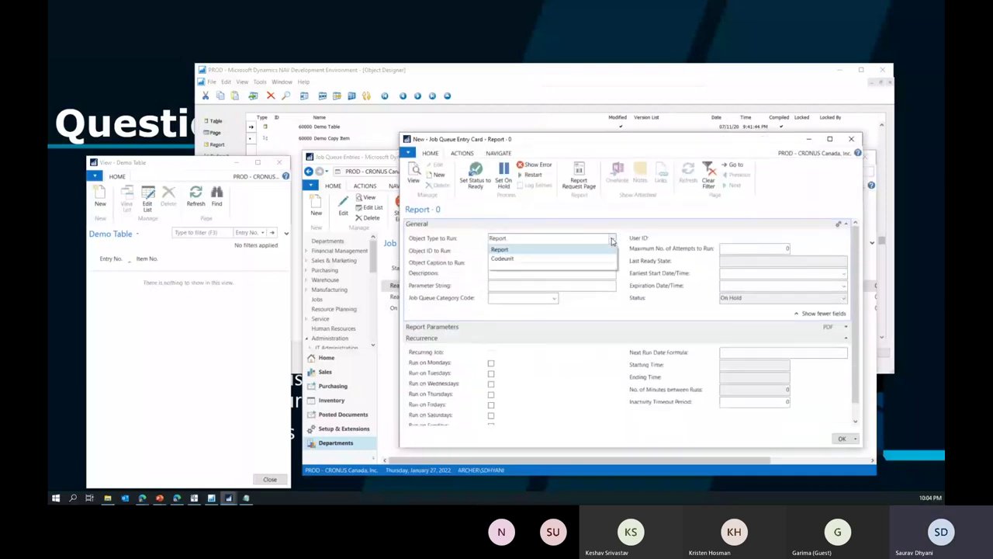
{"action": "left_click", "coordinate": [517, 258]}
{"action": "key", "text": "Tab"}
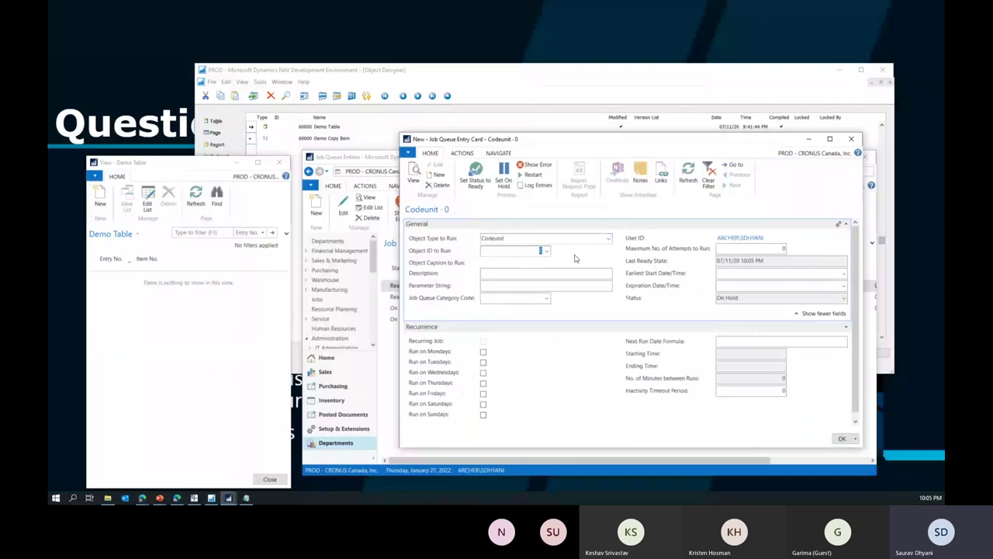
{"action": "type", "text": "6000"}
{"action": "key", "text": "Tab"}
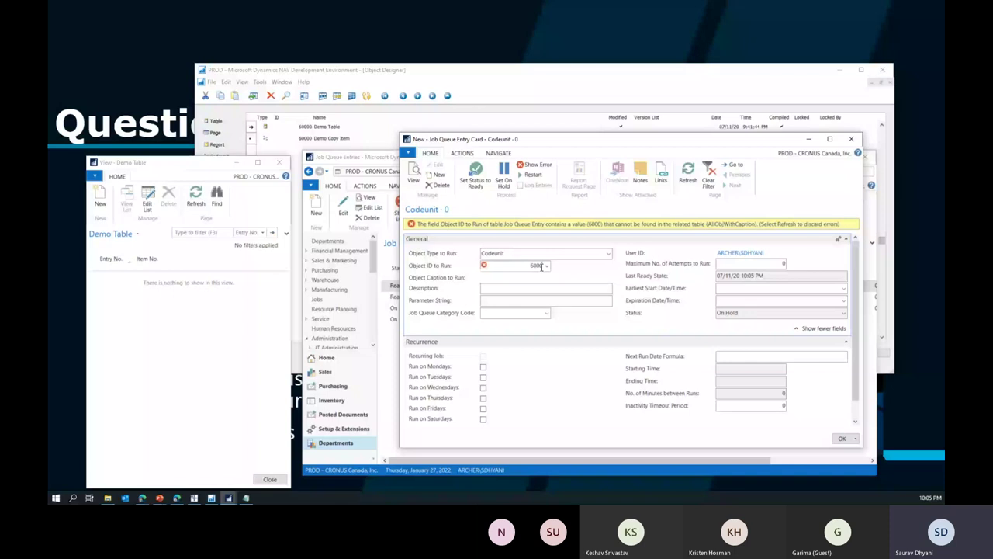
{"action": "type", "text": "0"}
{"action": "key", "text": "Tab"}
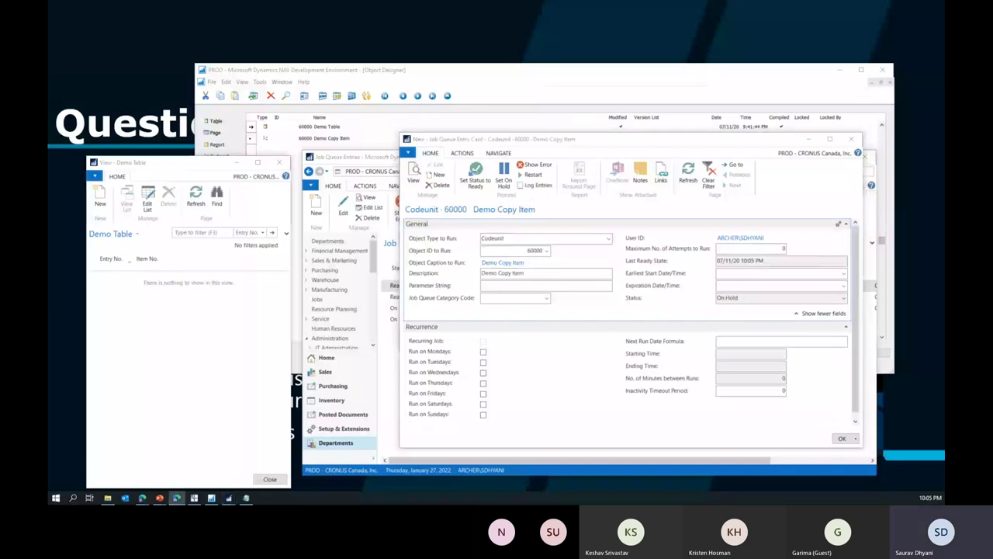
{"action": "left_click", "coordinate": [515, 285]}
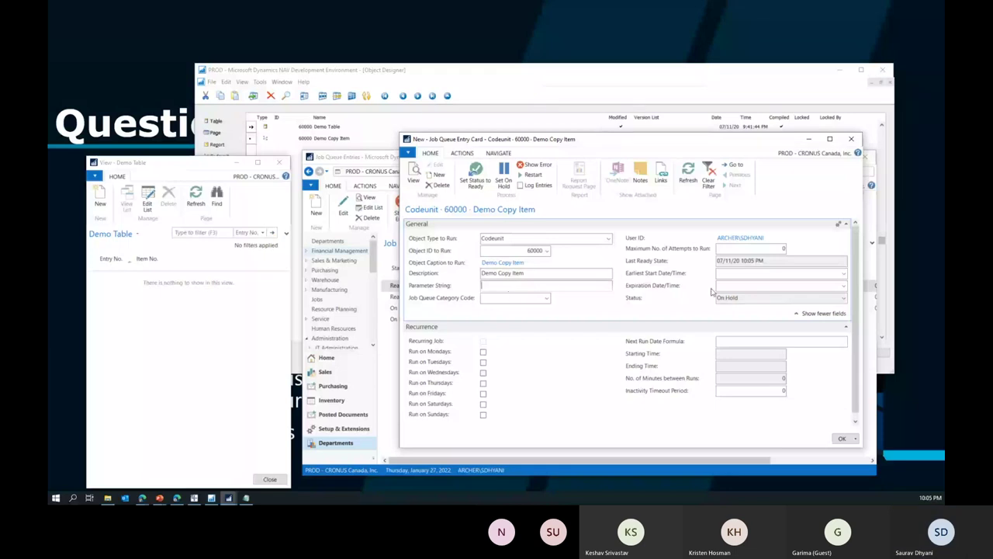
Set the Demo Copy Item job to recur on every day from Monday to Sunday.
{"action": "left_click", "coordinate": [482, 352]}
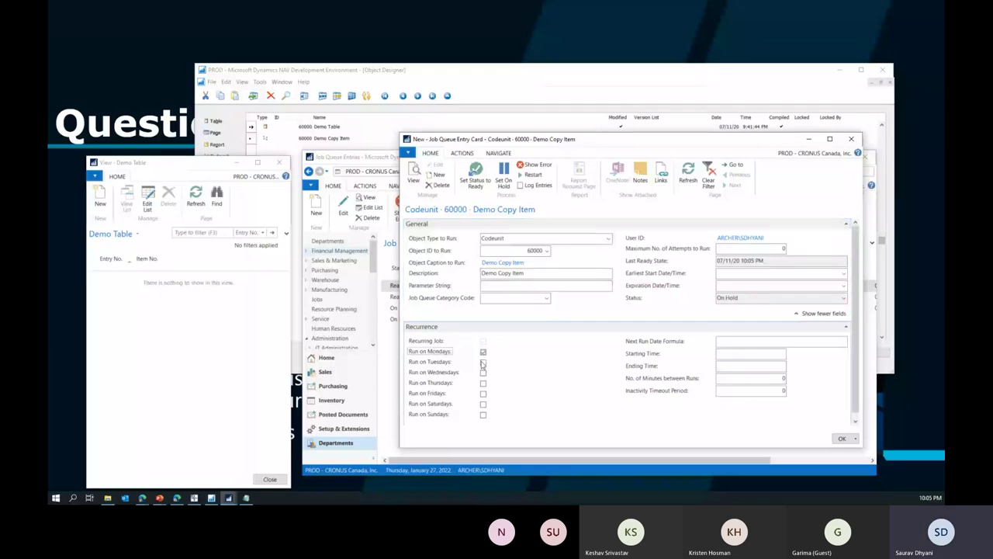
{"action": "left_click", "coordinate": [483, 362]}
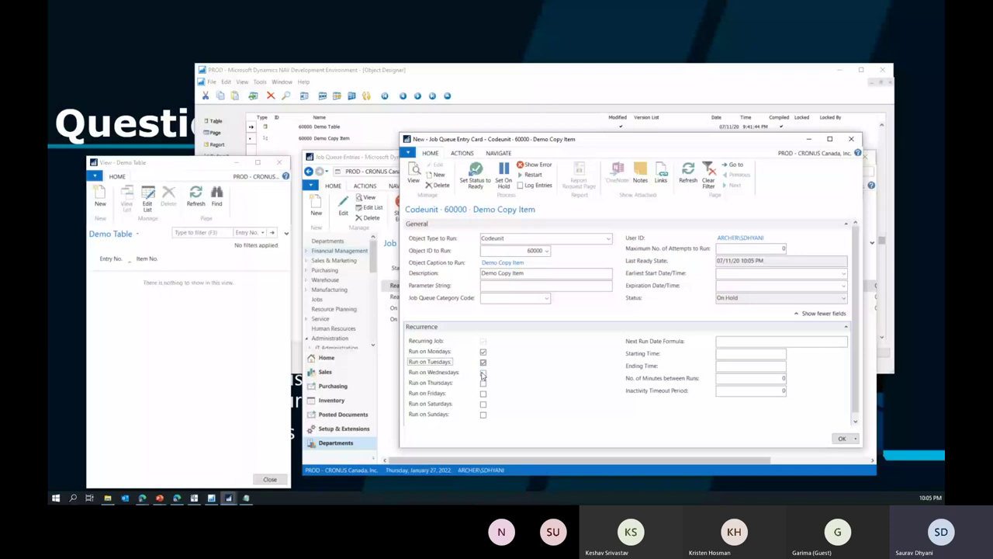
{"action": "left_click", "coordinate": [483, 372]}
{"action": "left_click", "coordinate": [483, 382]}
{"action": "left_click", "coordinate": [482, 394]}
{"action": "left_click", "coordinate": [483, 403]}
{"action": "left_click", "coordinate": [482, 415]}
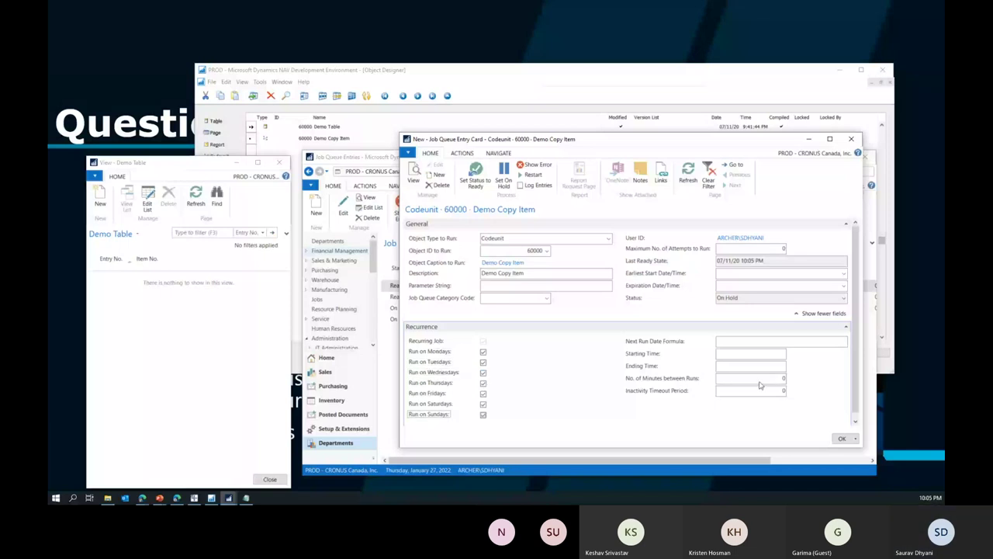
Set the number of minutes between runs to 1, then set the entry's status to Ready and close its card.
{"action": "left_click", "coordinate": [768, 378]}
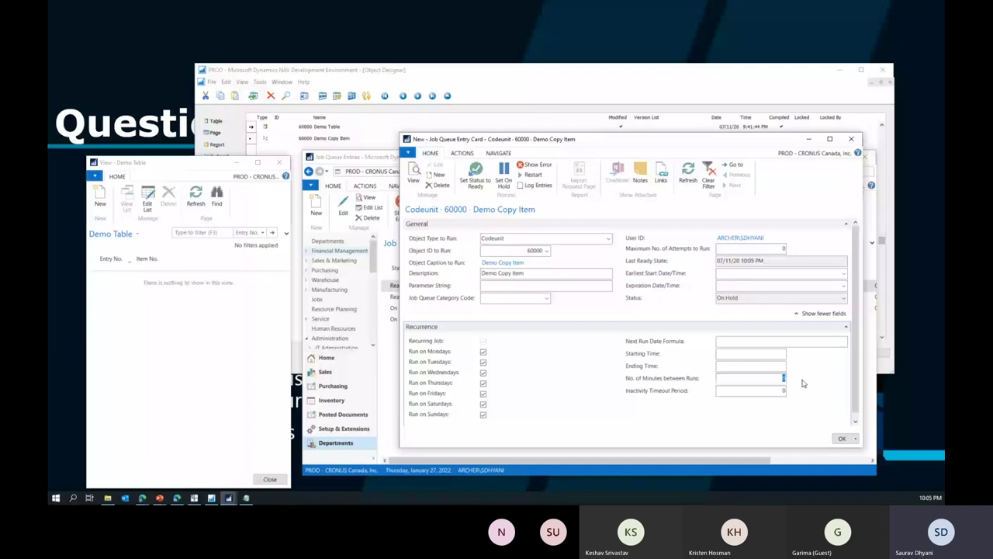
{"action": "type", "text": "2"}
{"action": "key", "text": "Tab"}
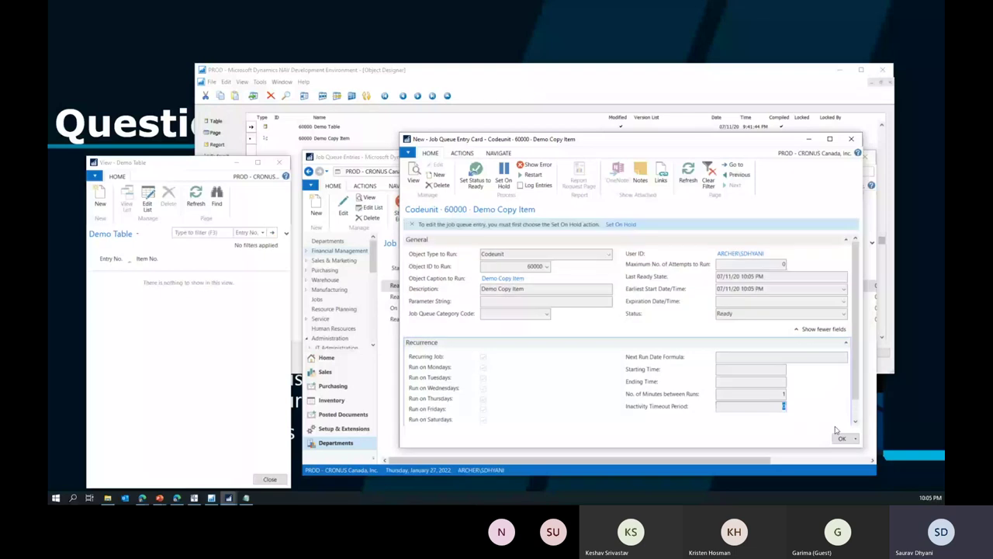
{"action": "left_click", "coordinate": [841, 438]}
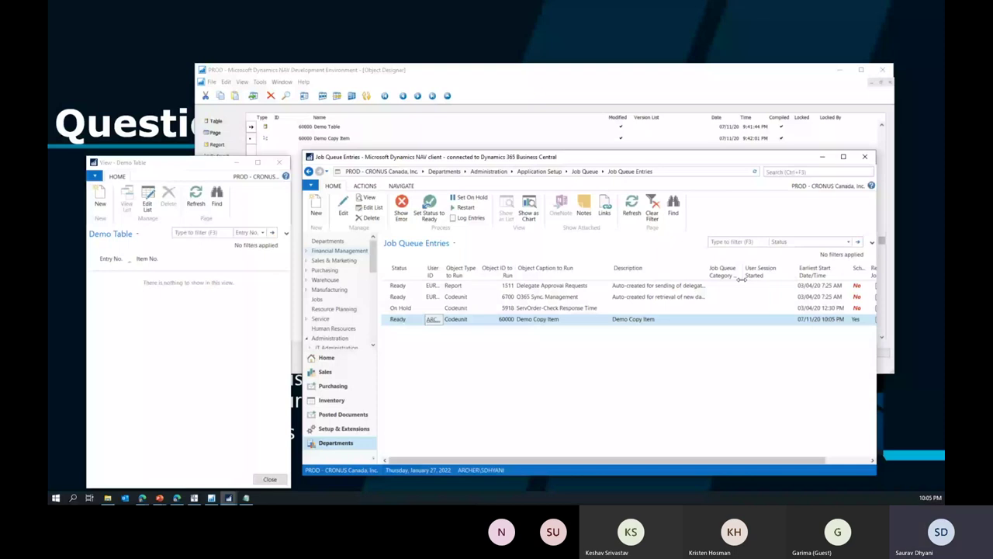
Refresh the Job Queue Entries list and the Demo Table view to check whether the scheduled job has run.
{"action": "left_click", "coordinate": [636, 204]}
{"action": "left_click", "coordinate": [199, 199]}
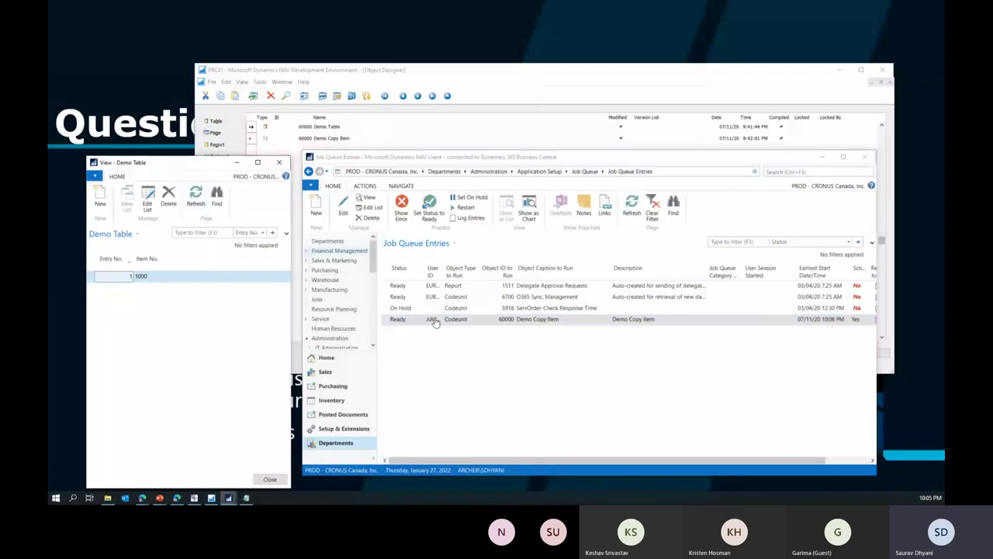
{"action": "left_click", "coordinate": [631, 216]}
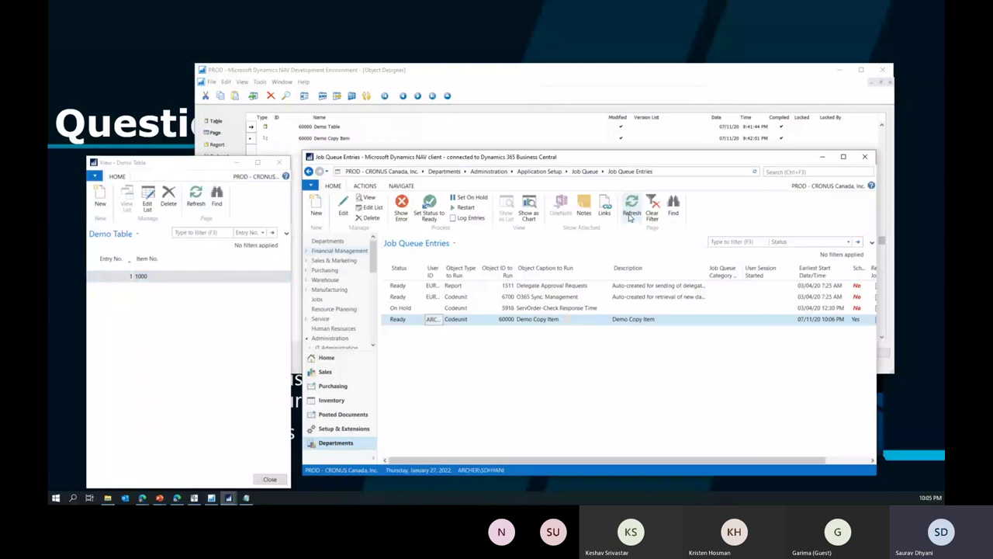
{"action": "left_click", "coordinate": [630, 215]}
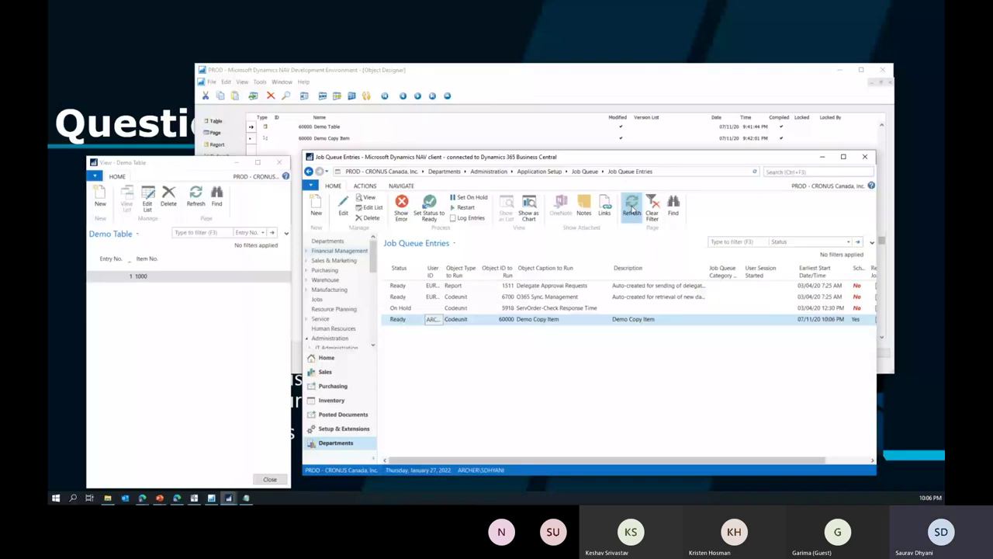
Move the Object Designer window higher on the desktop and bring the Job Queue Entries list back to the front.
{"action": "left_click_drag", "start_coordinate": [654, 71], "coordinate": [669, 175]}
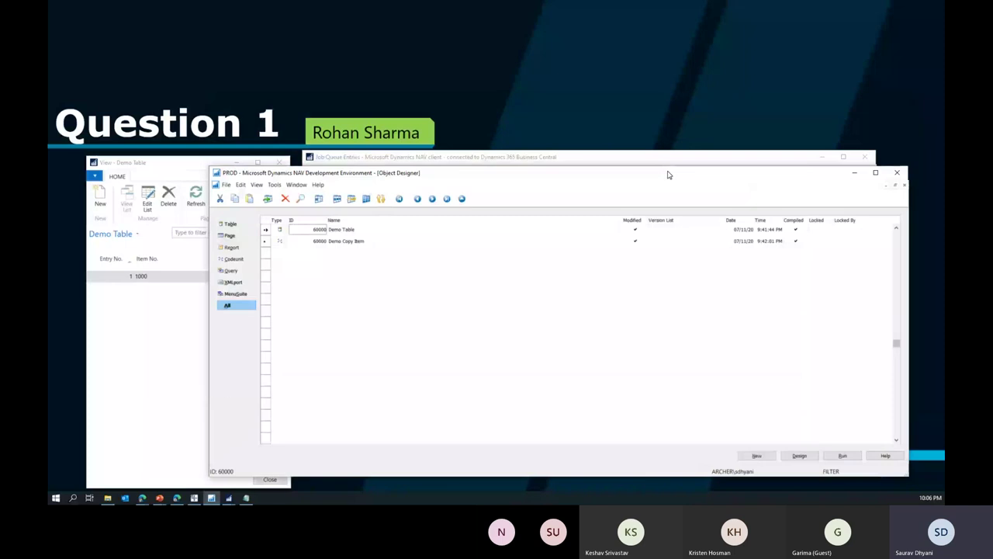
{"action": "left_click_drag", "start_coordinate": [668, 175], "coordinate": [682, 59]}
{"action": "left_click", "coordinate": [514, 237]}
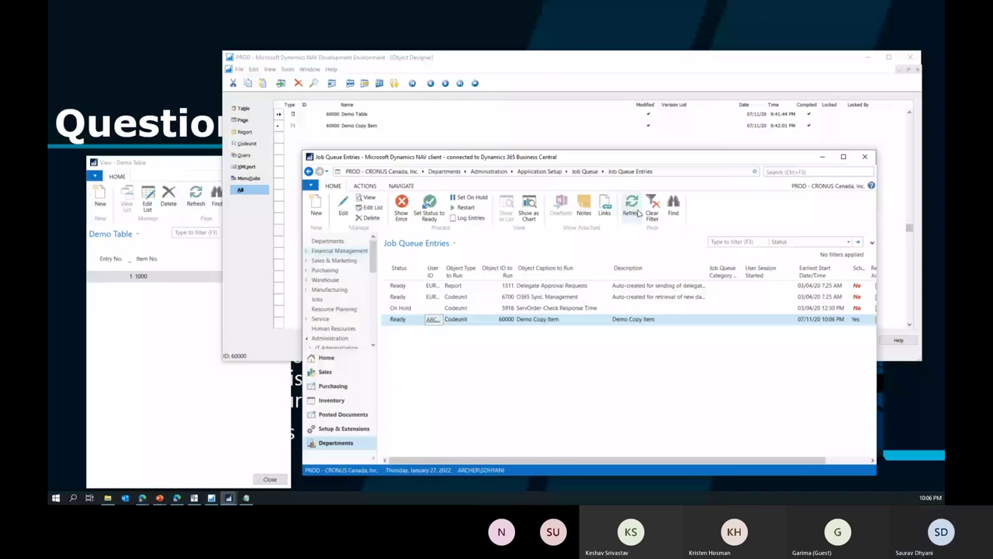
Refresh the job queue list again and examine the Demo Copy Item entry's status and next start time.
{"action": "left_click", "coordinate": [633, 208]}
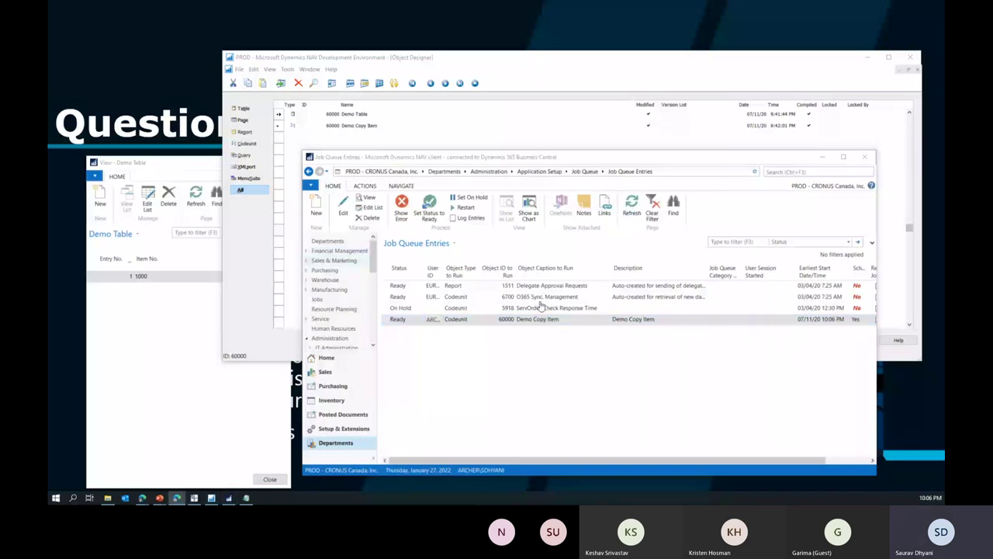
{"action": "left_click", "coordinate": [633, 206]}
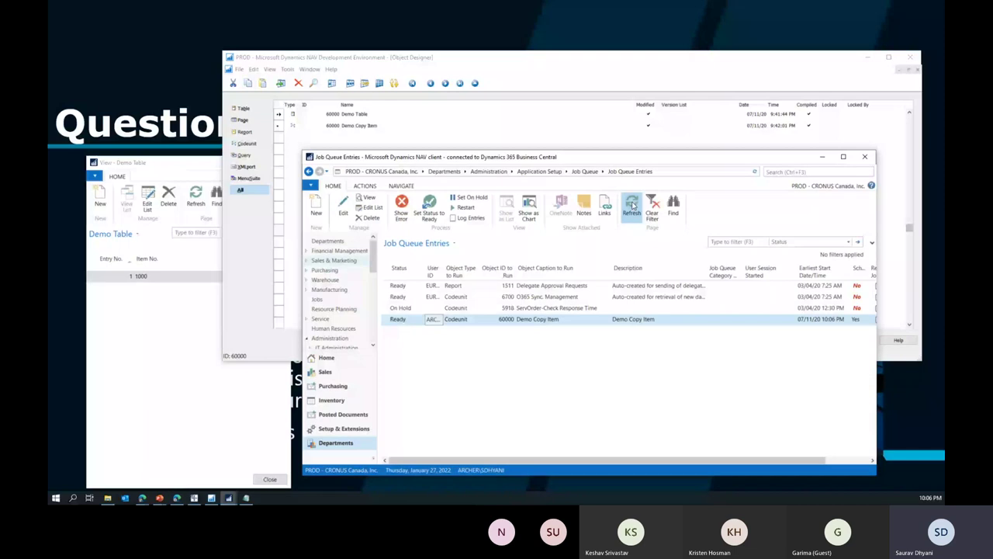
{"action": "left_click", "coordinate": [843, 463]}
{"action": "left_click_drag", "start_coordinate": [844, 463], "coordinate": [659, 441]}
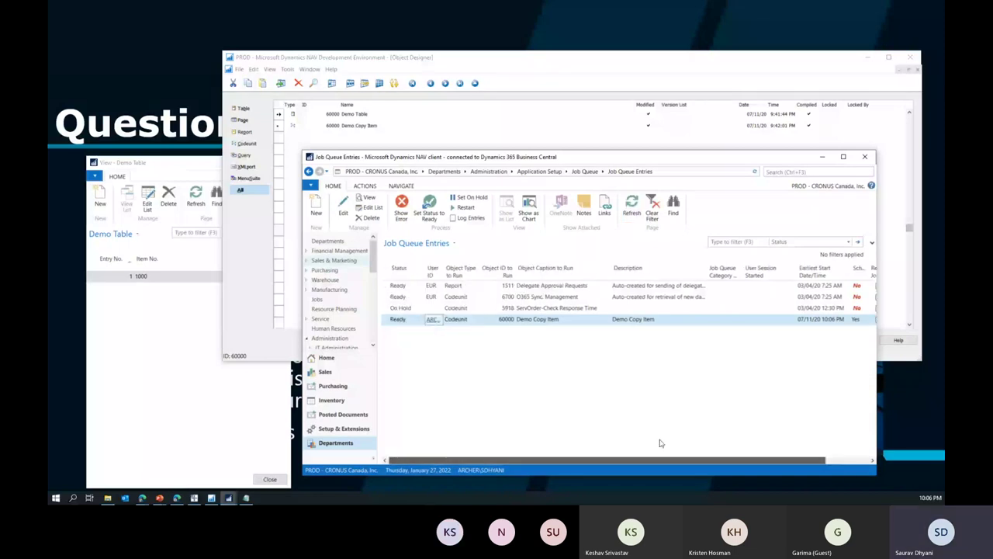
Refresh the Job Queue Entries list, check the Demo Table for new records, and minimize the windows to return to the slides.
{"action": "left_click", "coordinate": [631, 214]}
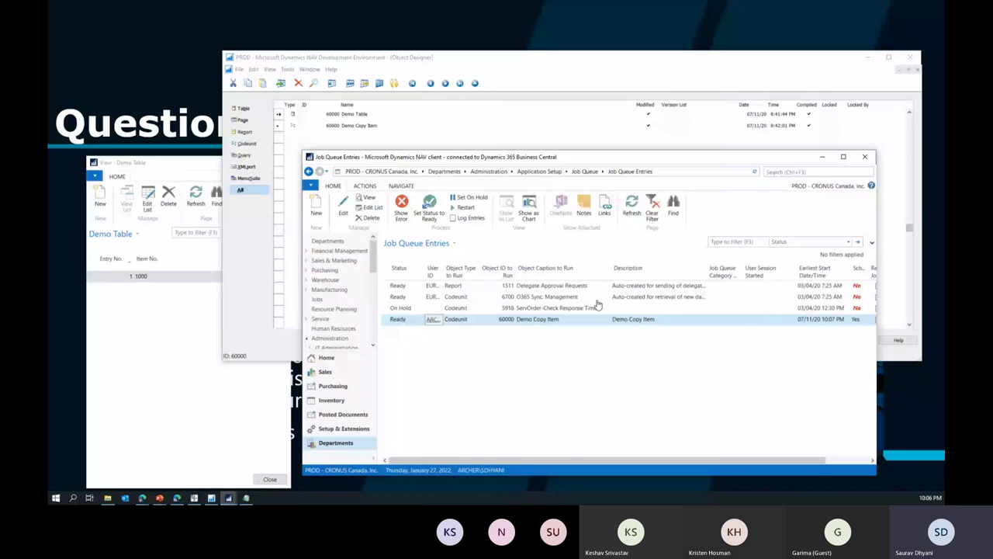
{"action": "left_click", "coordinate": [204, 163]}
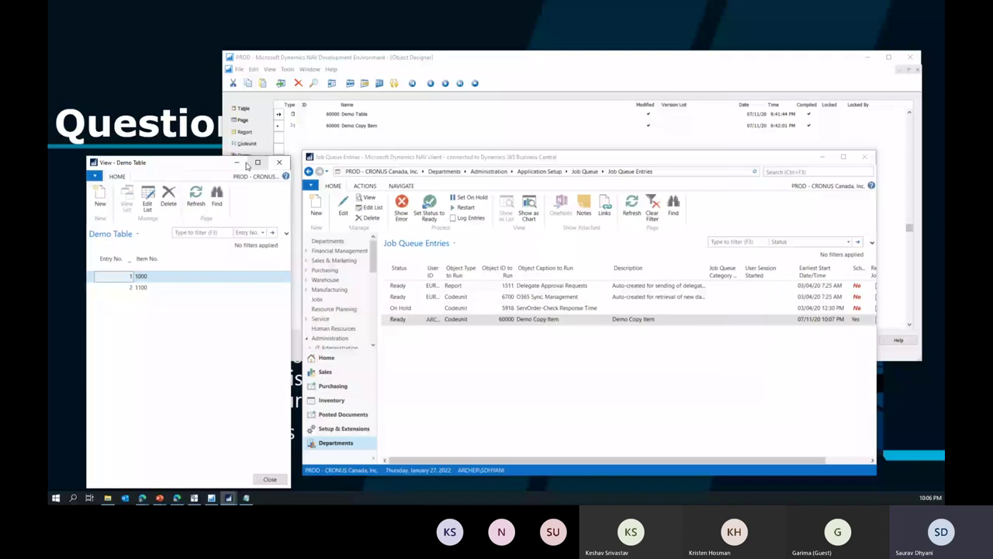
{"action": "left_click", "coordinate": [245, 164]}
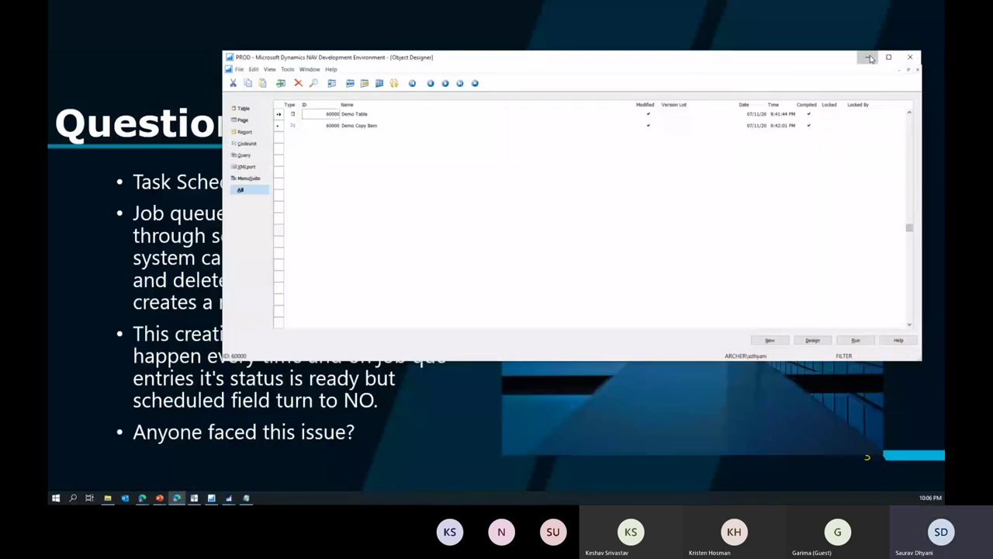
{"action": "left_click", "coordinate": [869, 57]}
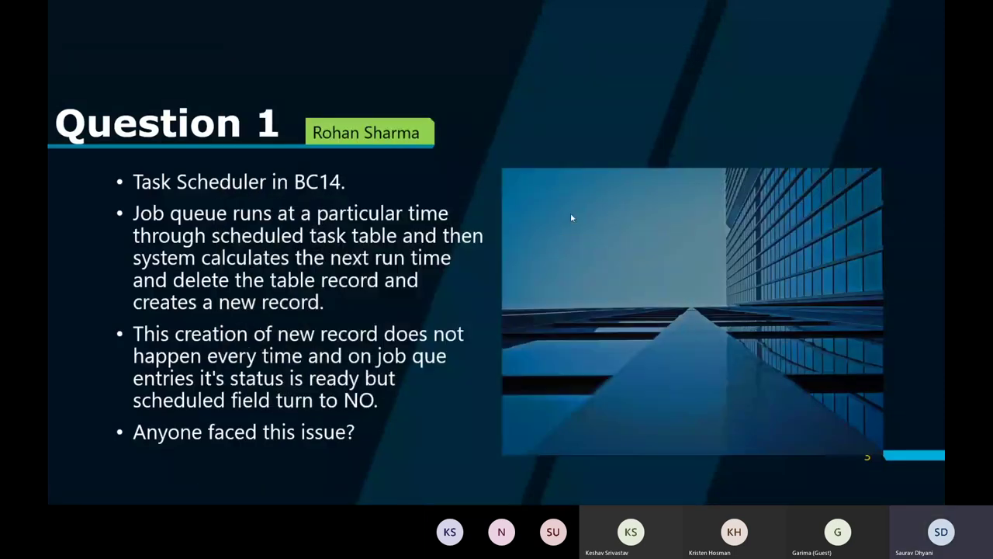
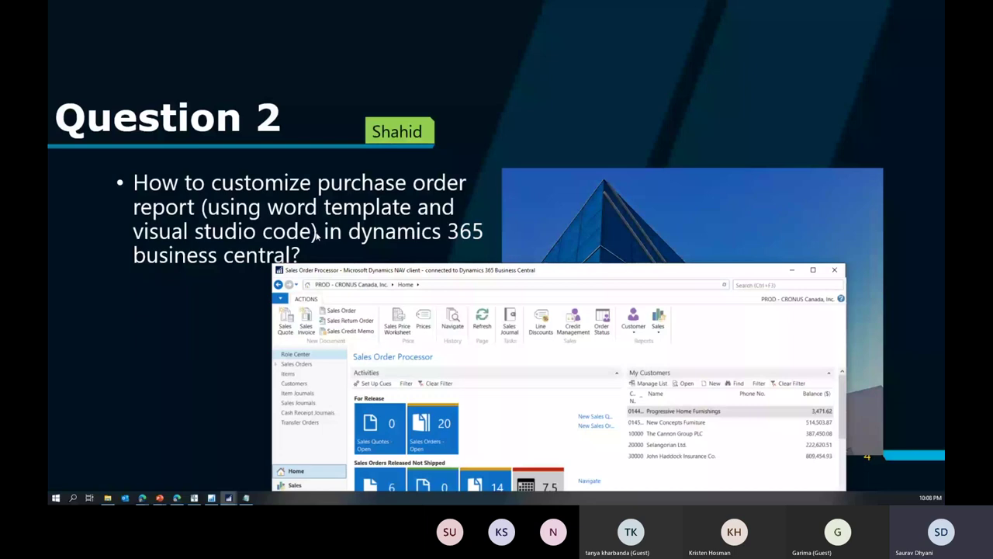
Move the NAV client window higher, search for Custom Report, and open Custom Report Layouts to look through the list.
{"action": "left_click_drag", "start_coordinate": [416, 270], "coordinate": [418, 246]}
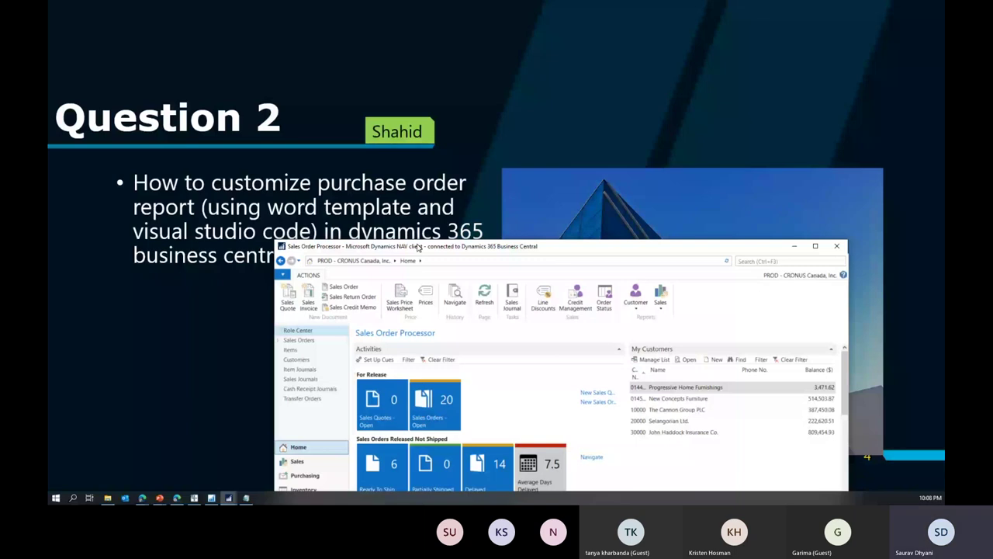
{"action": "left_click_drag", "start_coordinate": [417, 247], "coordinate": [445, 215]}
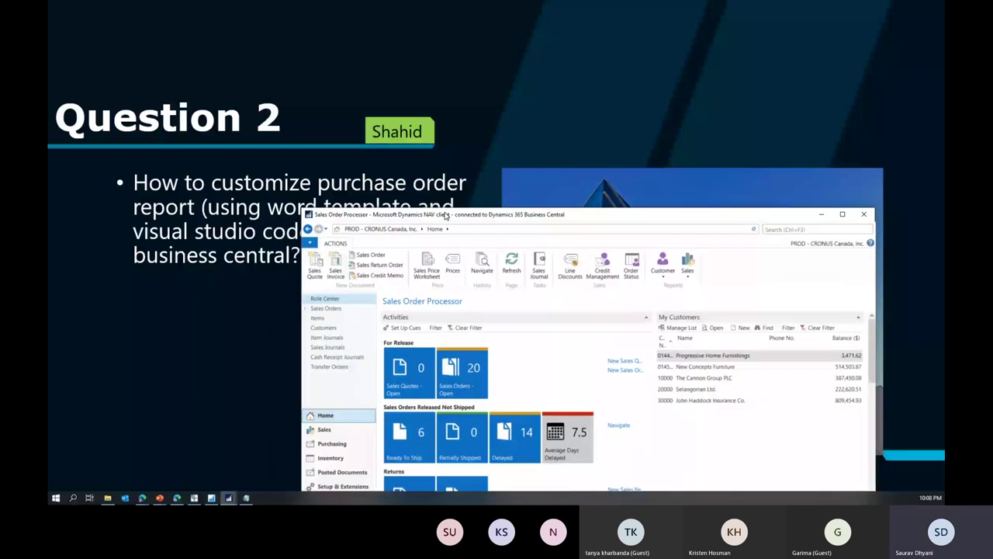
{"action": "left_click", "coordinate": [818, 227]}
{"action": "type", "text": "Custom"}
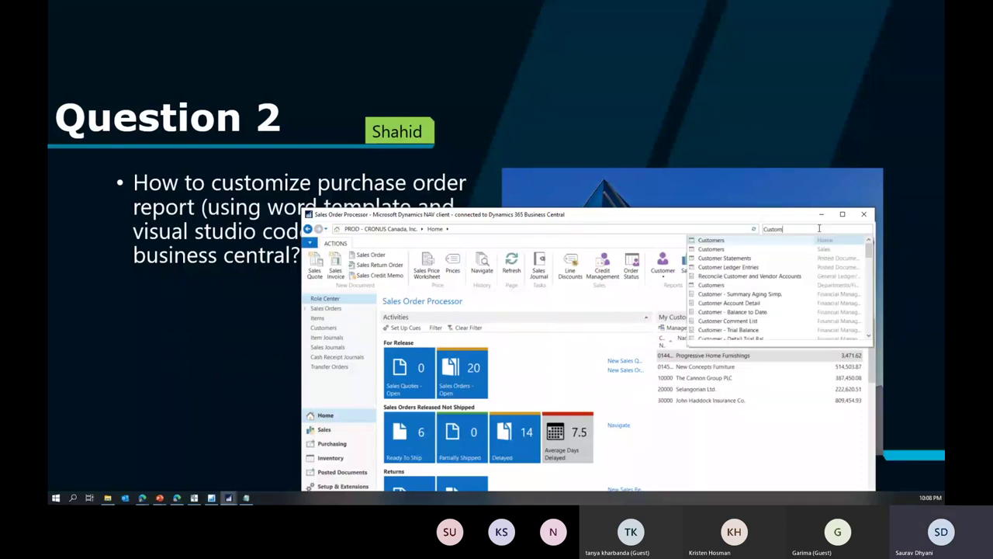
{"action": "type", "text": " Report"}
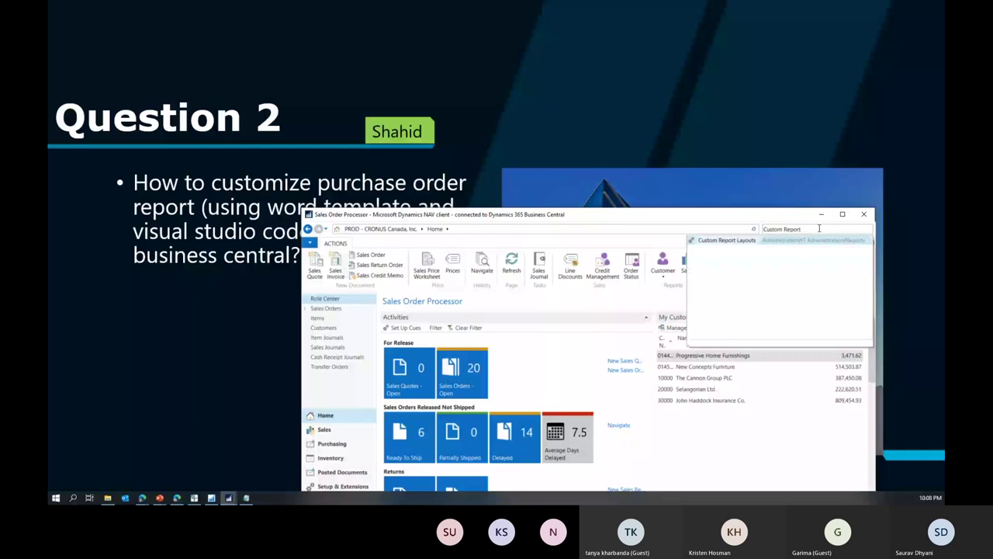
{"action": "left_click", "coordinate": [732, 240]}
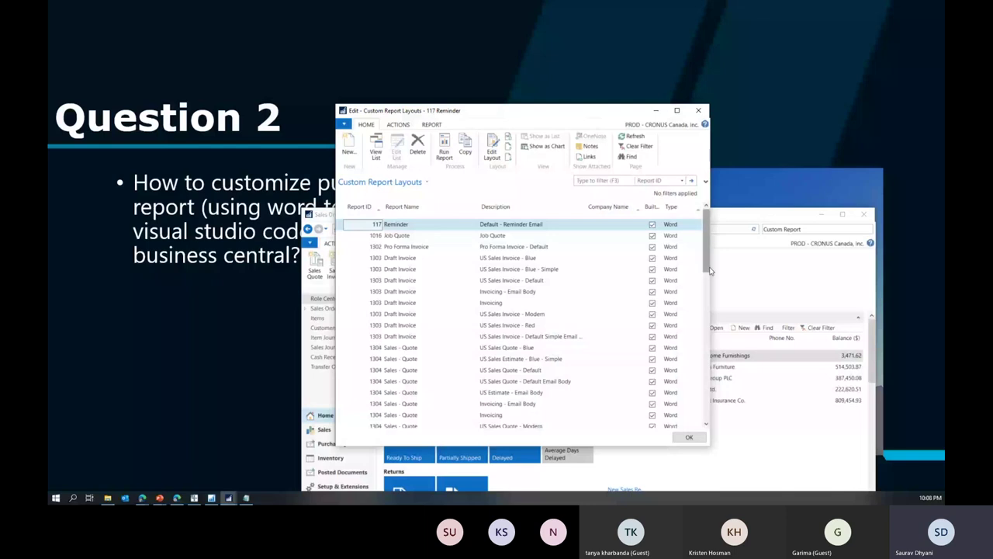
{"action": "left_click_drag", "start_coordinate": [710, 270], "coordinate": [707, 341]}
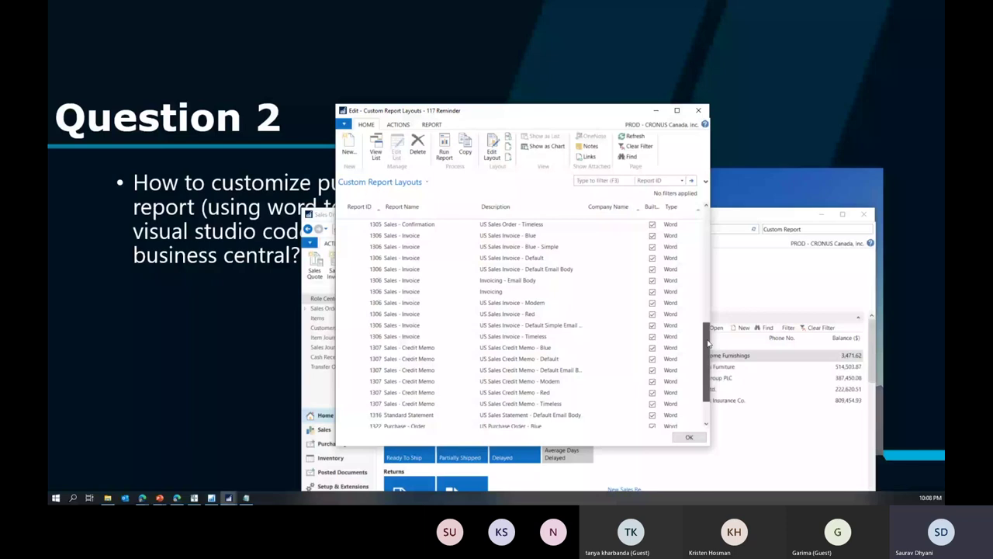
{"action": "left_click_drag", "start_coordinate": [707, 341], "coordinate": [399, 196]}
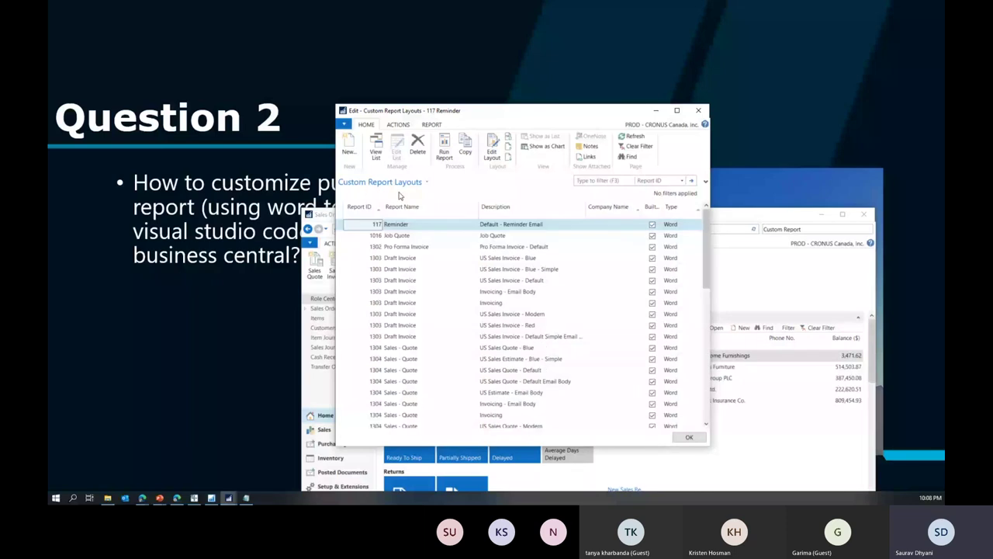
{"action": "left_click", "coordinate": [351, 147]}
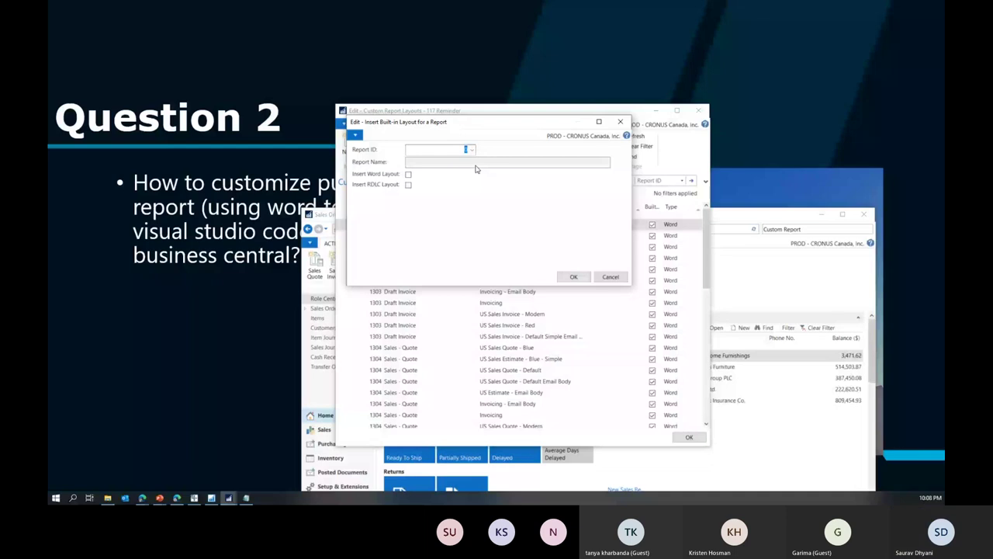
{"action": "type", "text": "purchase"}
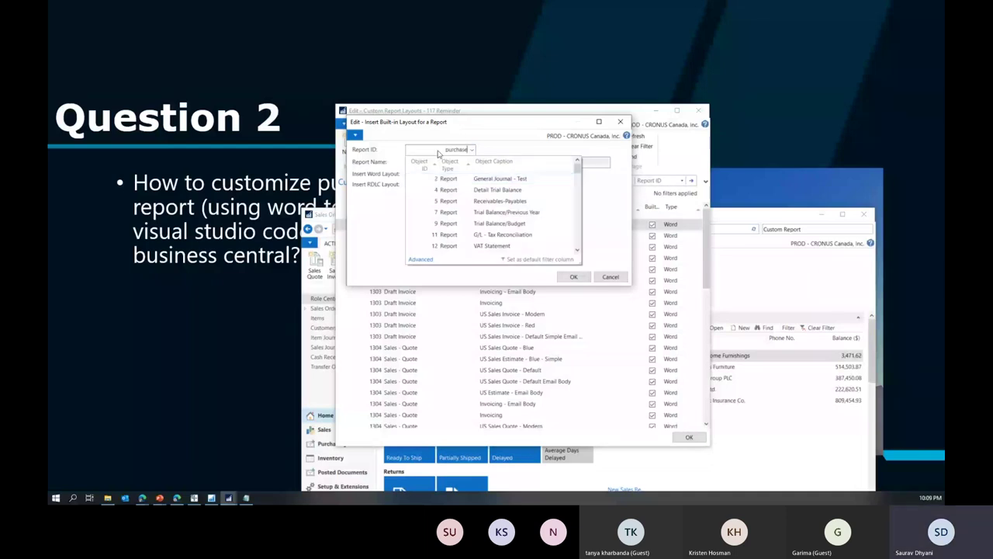
{"action": "type", "text": " ord"}
{"action": "key", "text": "Escape"}
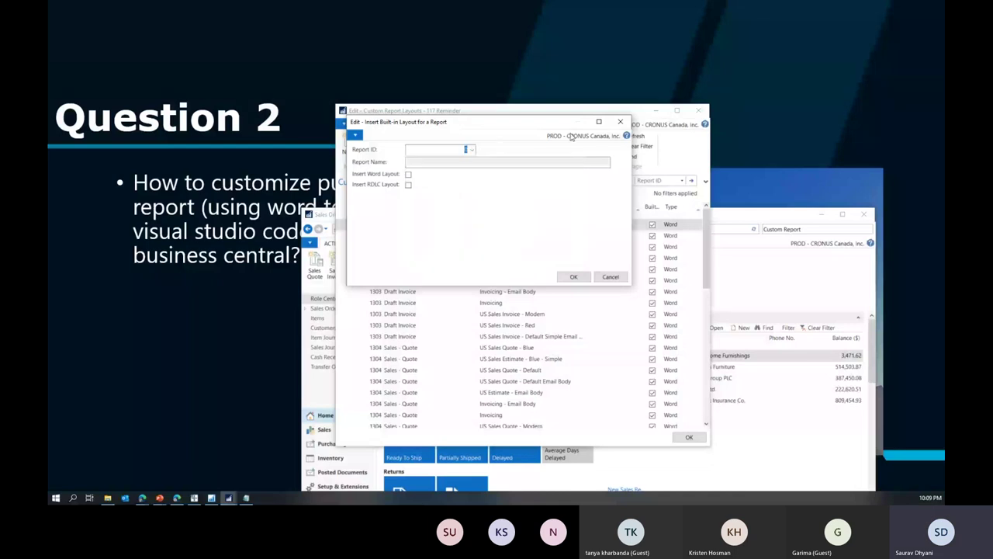
{"action": "left_click", "coordinate": [620, 121]}
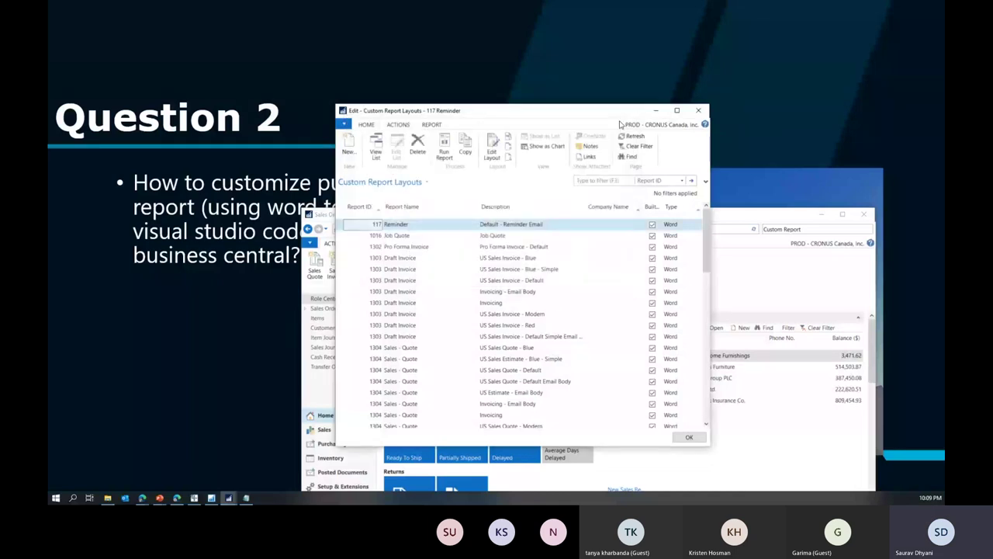
Look up the purchase order report's ID in Report Selection - Purchase with the usage set to Order, and close the page.
{"action": "left_click", "coordinate": [824, 274]}
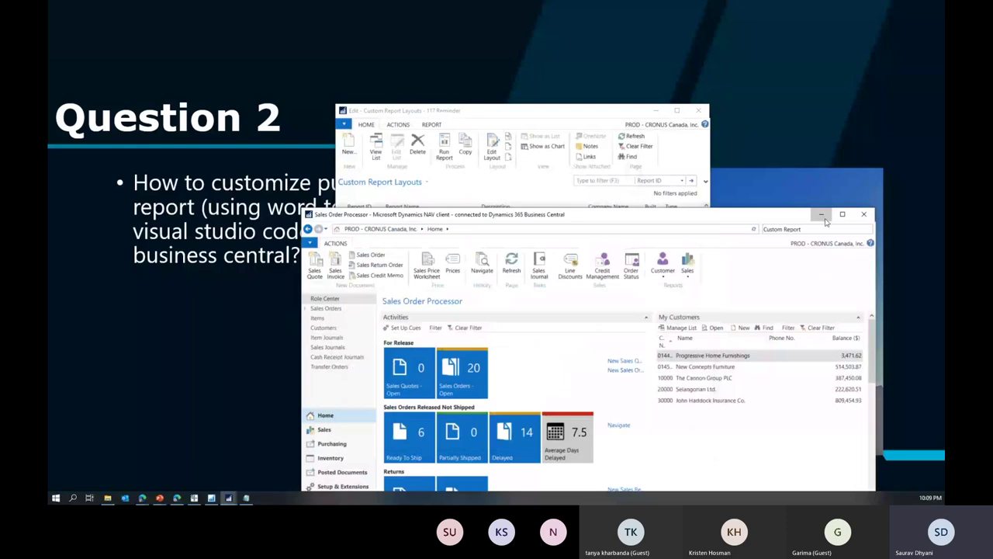
{"action": "left_click", "coordinate": [824, 231]}
{"action": "type", "text": "Report Sele"}
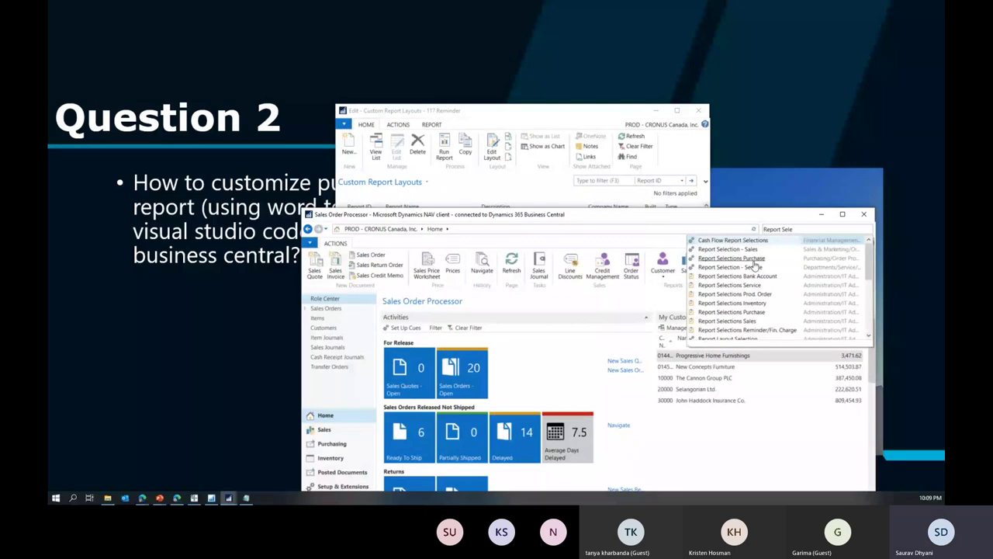
{"action": "left_click", "coordinate": [751, 259]}
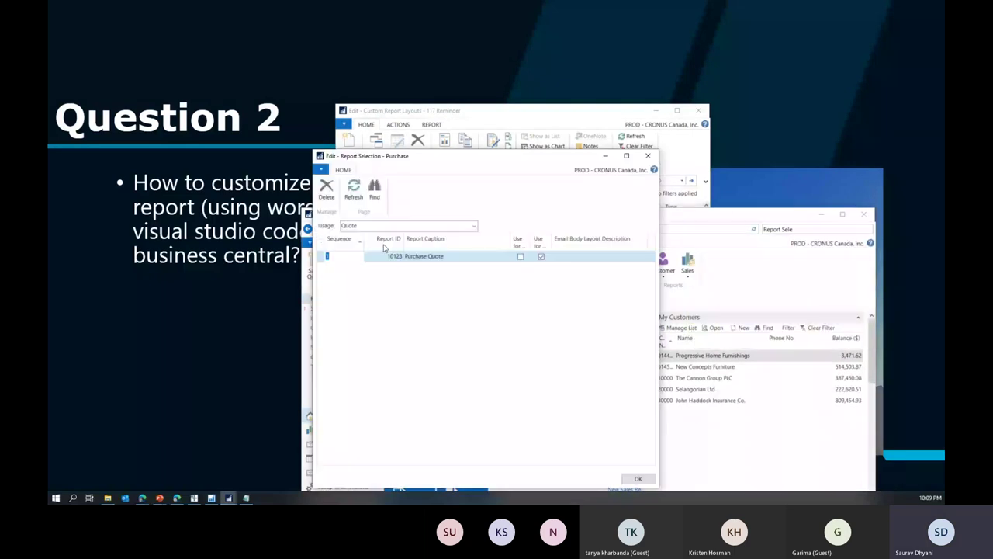
{"action": "left_click", "coordinate": [388, 225]}
{"action": "left_click", "coordinate": [361, 256]}
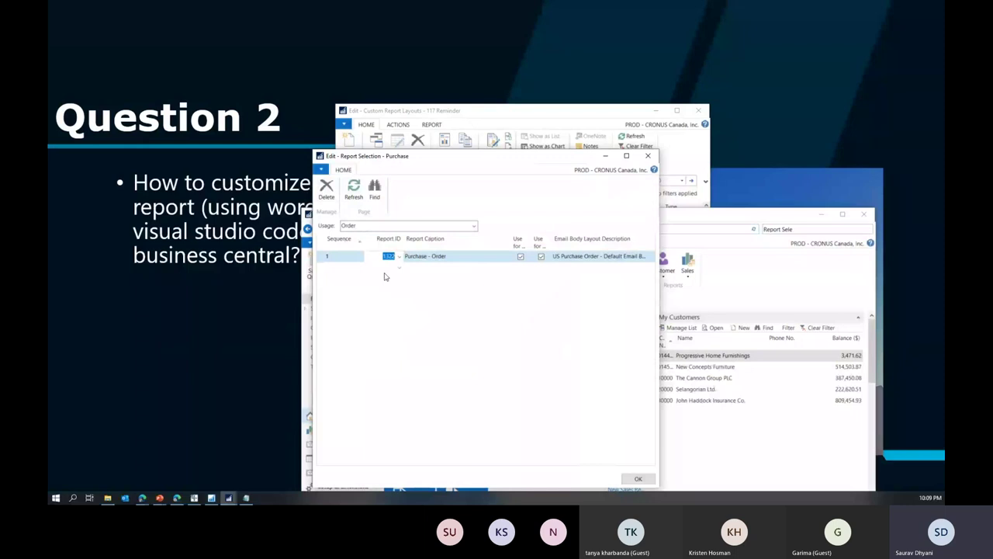
{"action": "key", "text": "Escape"}
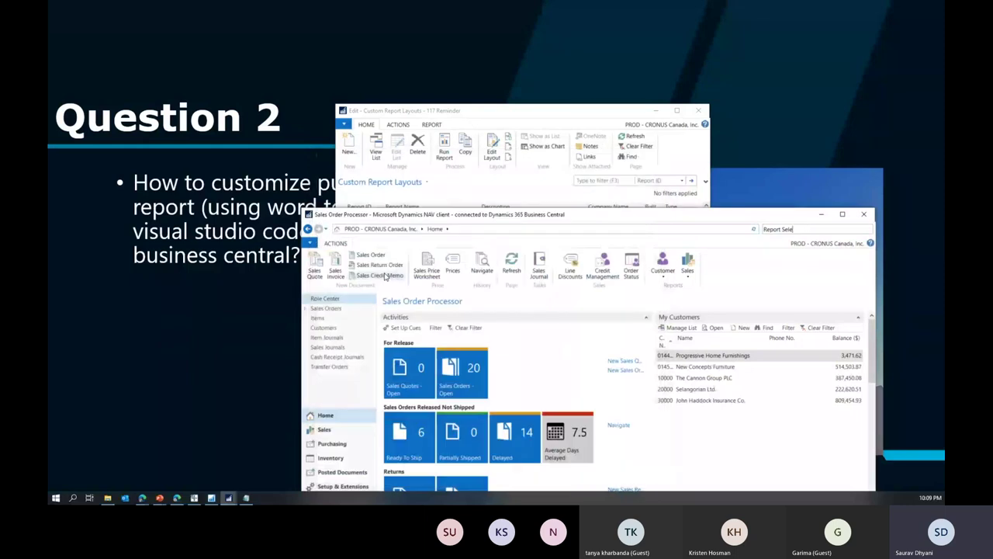
Insert a built-in Word layout for report 1322, Purchase - Order, in Custom Report Layouts.
{"action": "left_click", "coordinate": [447, 200]}
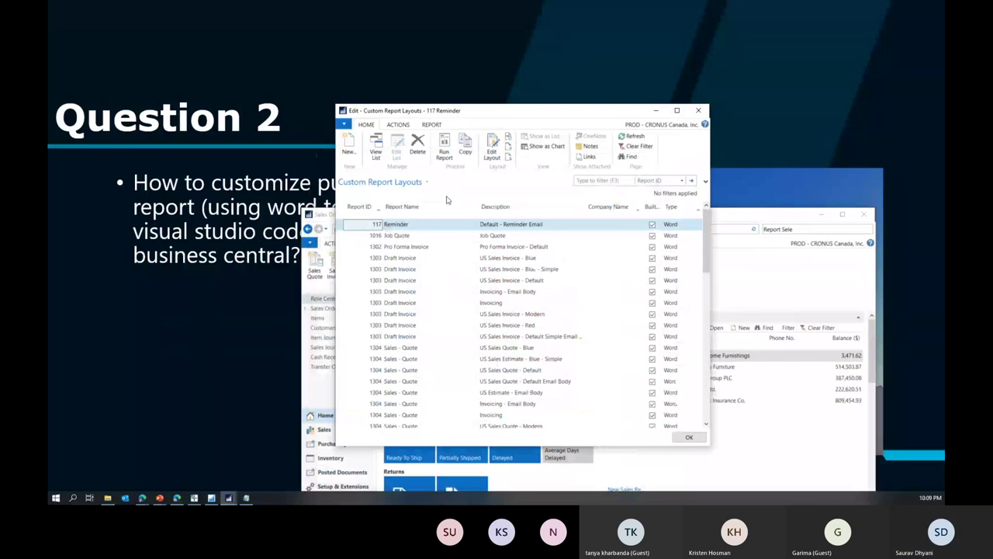
{"action": "key", "text": "ctrl+n"}
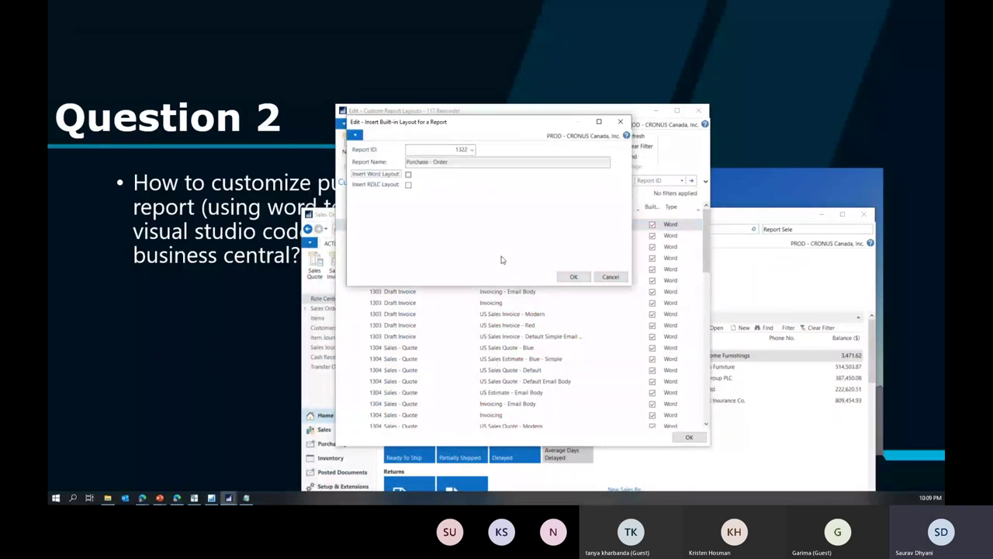
{"action": "mouse_move", "coordinate": [392, 188]}
{"action": "left_click", "coordinate": [408, 175]}
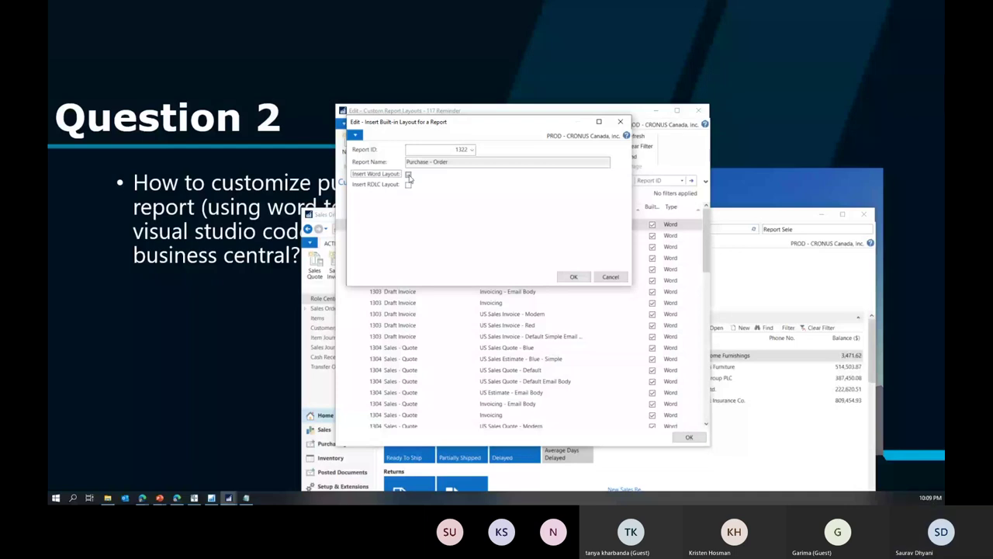
{"action": "left_click", "coordinate": [573, 277]}
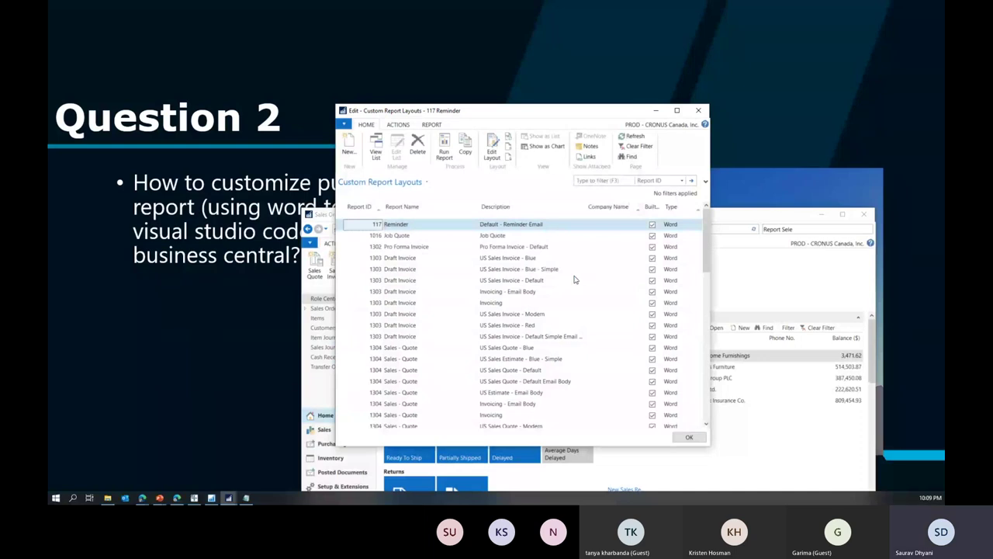
Change the description of the copied Purchase - Order layout to Demo Layout.
{"action": "left_click_drag", "start_coordinate": [707, 254], "coordinate": [711, 386]}
{"action": "left_click", "coordinate": [524, 370]}
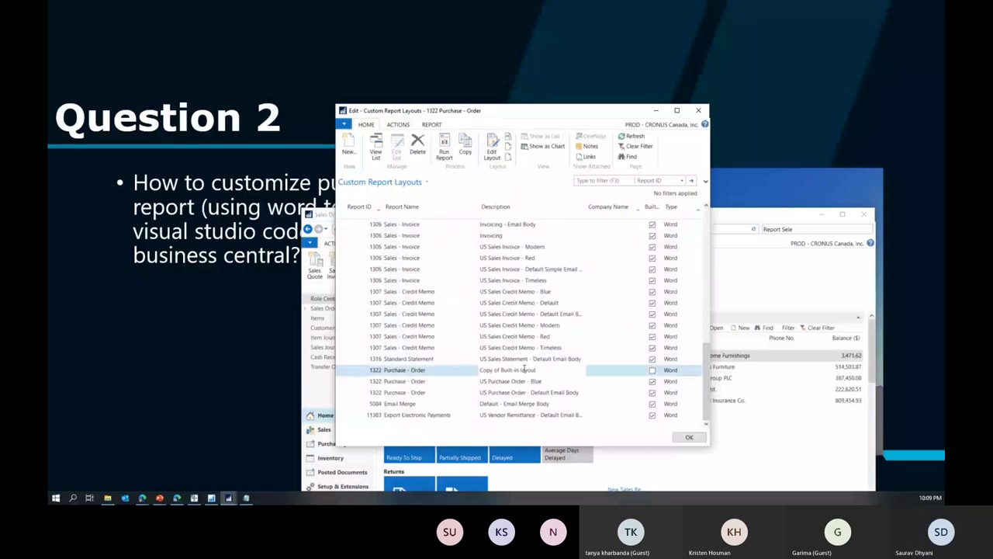
{"action": "left_click", "coordinate": [532, 371]}
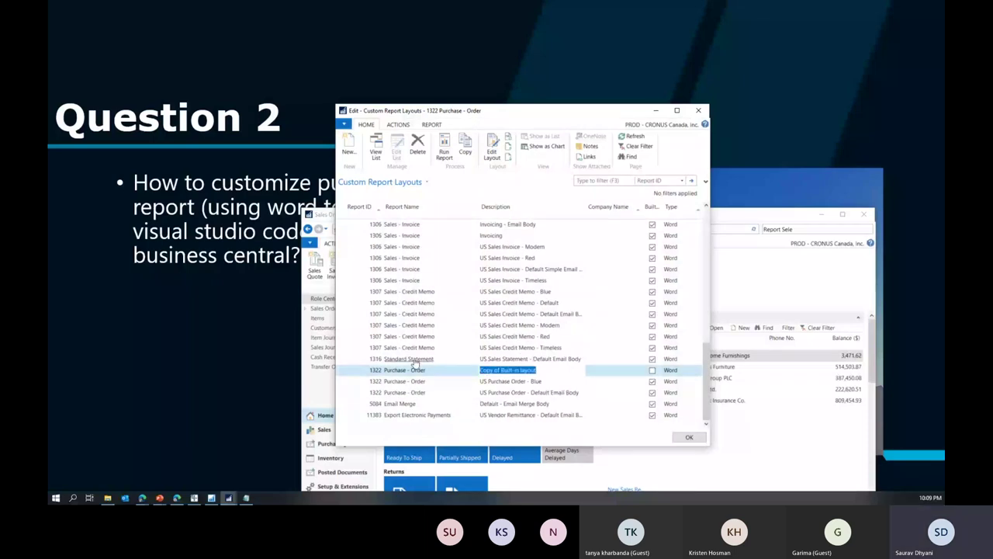
{"action": "type", "text": "Demo Layout"}
{"action": "key", "text": "ctrl+a"}
Open the Purchase - Order Demo Layout for editing in Word, enlarge its window, and display the document's XML mapping.
{"action": "left_click", "coordinate": [494, 153]}
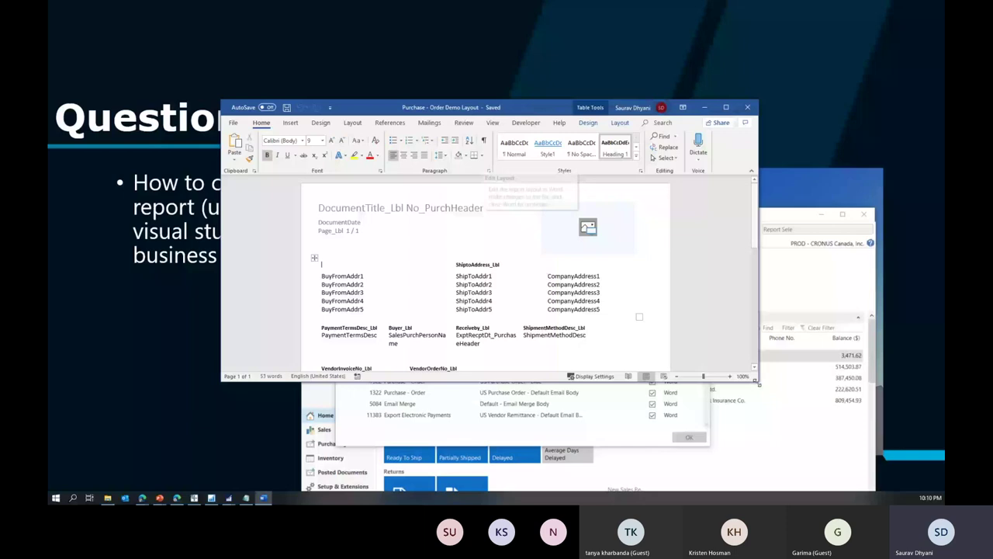
{"action": "left_click_drag", "start_coordinate": [759, 383], "coordinate": [849, 490]}
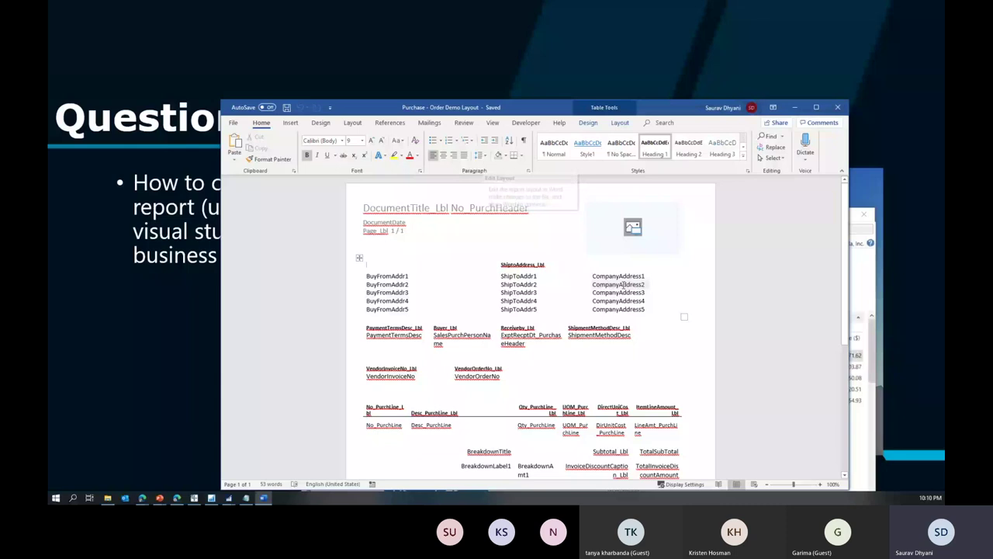
{"action": "left_click", "coordinate": [527, 124]}
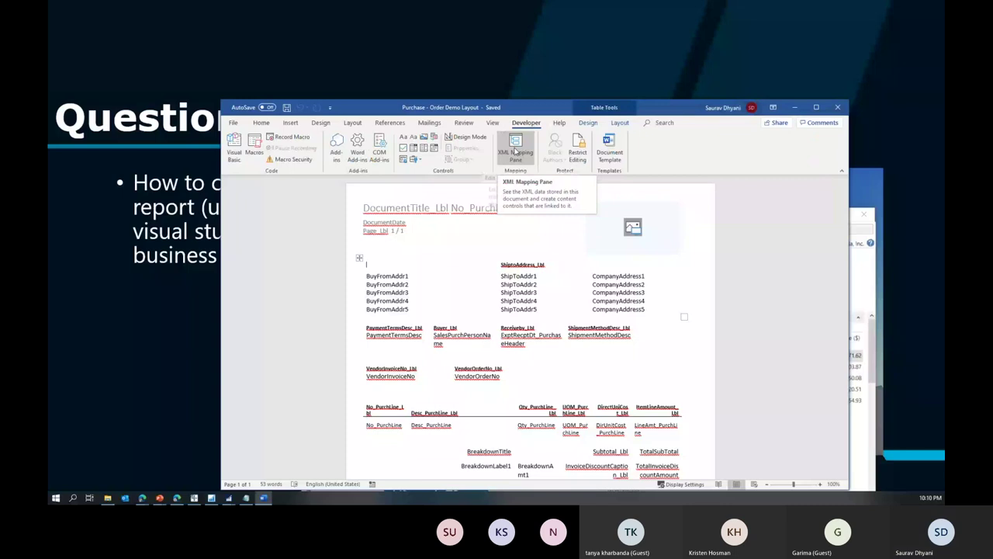
{"action": "left_click", "coordinate": [515, 150]}
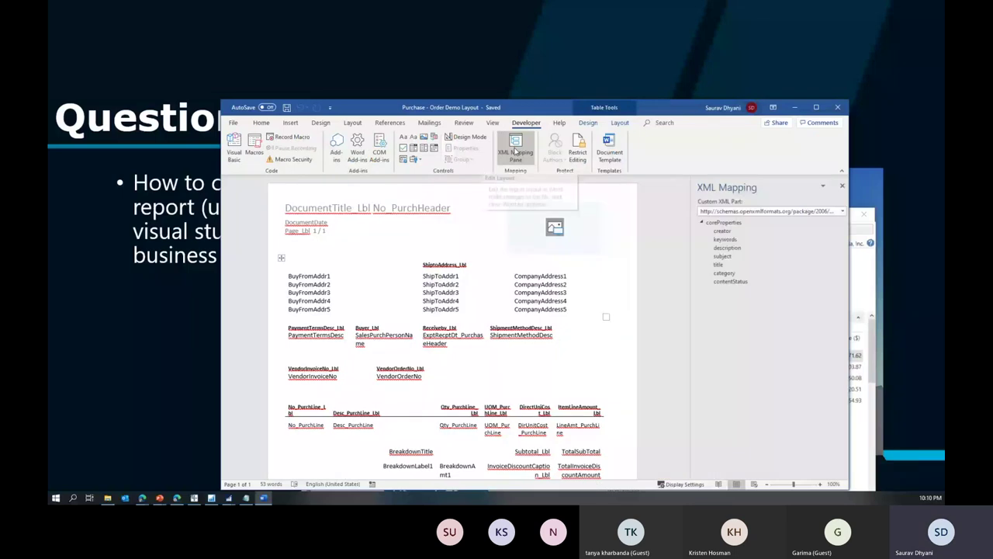
Choose the Standard_Purchase_Order/1322 custom XML part and expand Purchase_Header to browse its available fields.
{"action": "left_click", "coordinate": [795, 211]}
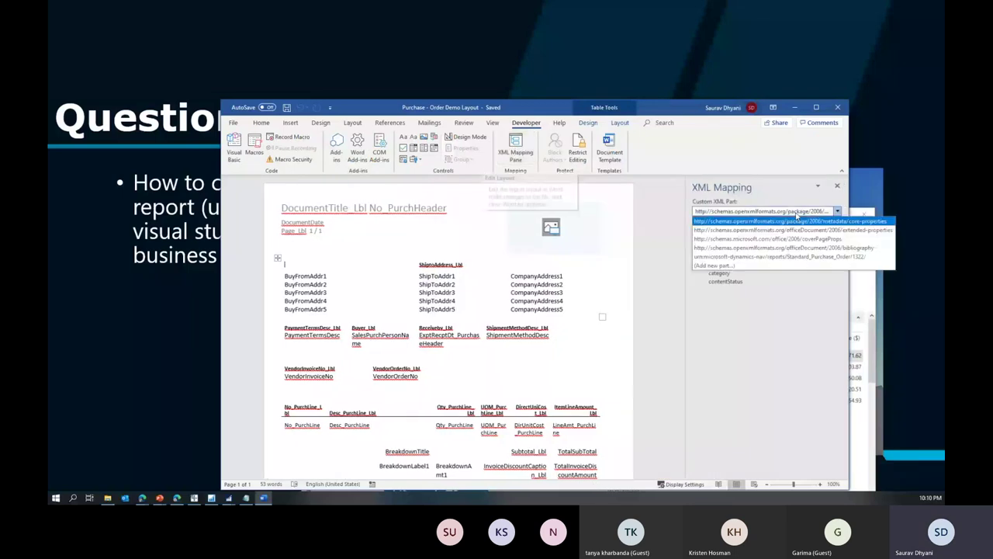
{"action": "left_click", "coordinate": [755, 257]}
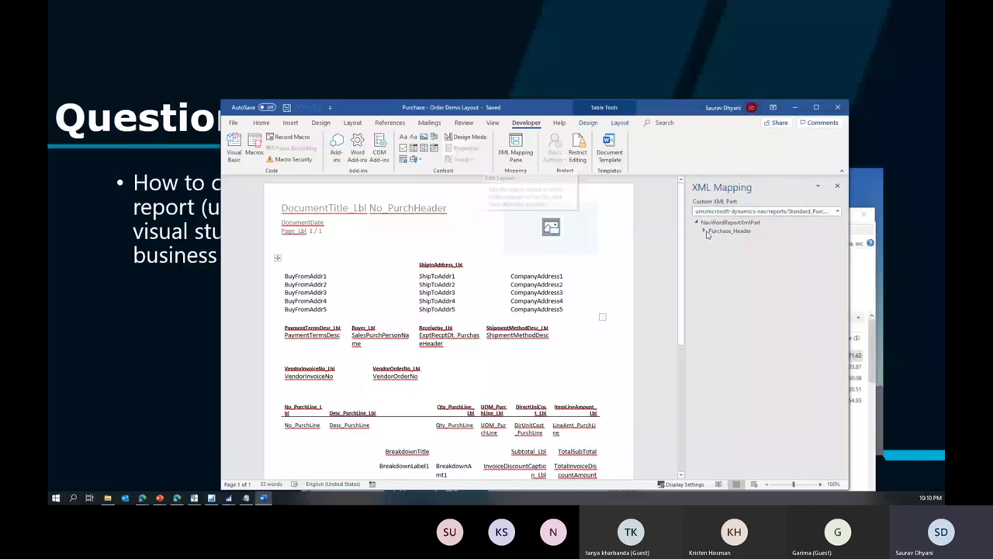
{"action": "left_click", "coordinate": [705, 231]}
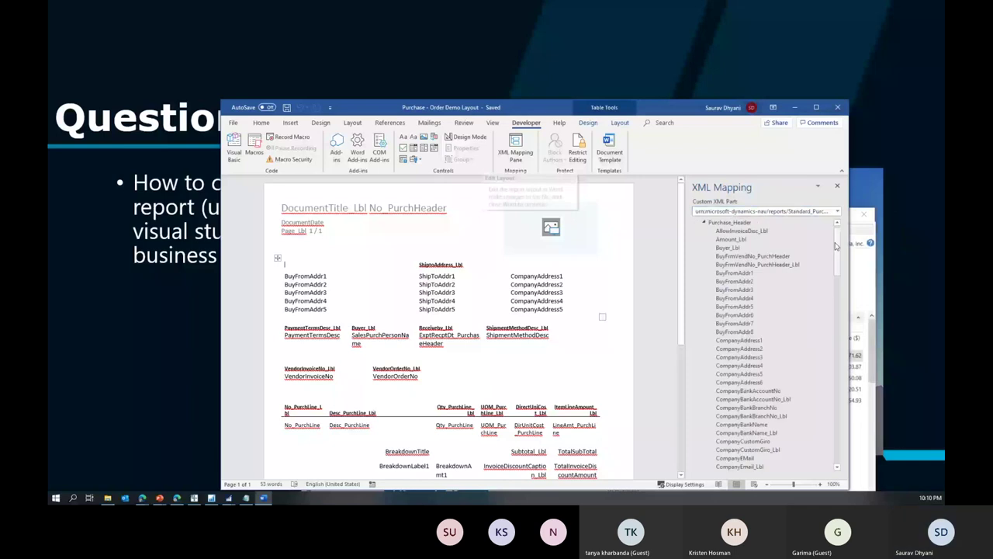
{"action": "left_click_drag", "start_coordinate": [836, 246], "coordinate": [830, 352]}
{"action": "scroll", "coordinate": [830, 352], "scroll_direction": "up", "scroll_amount": 10}
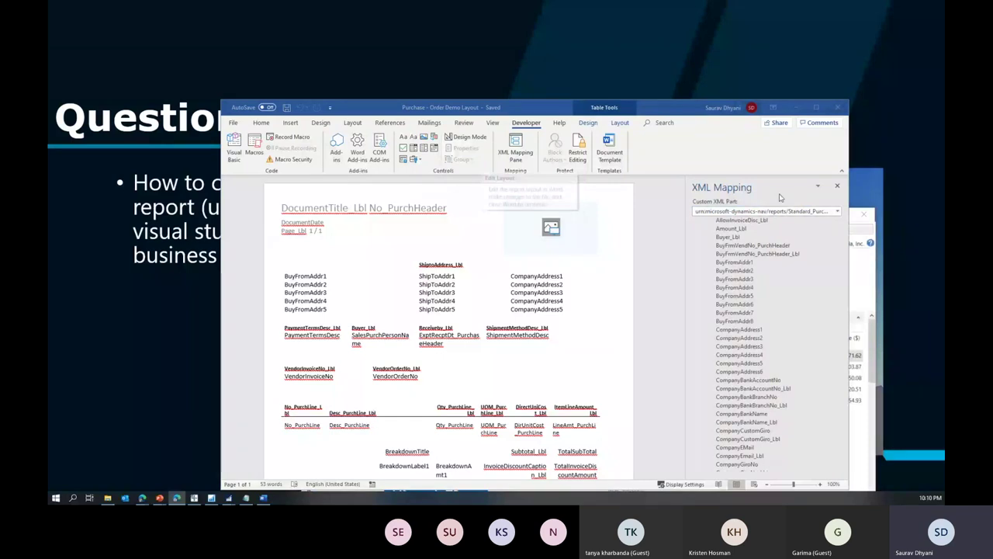
Highlight the ShipToAddr1, BuyFromAddr1 and CompanyAddress1 fields in yellow in the layout document.
{"action": "left_click", "coordinate": [815, 332]}
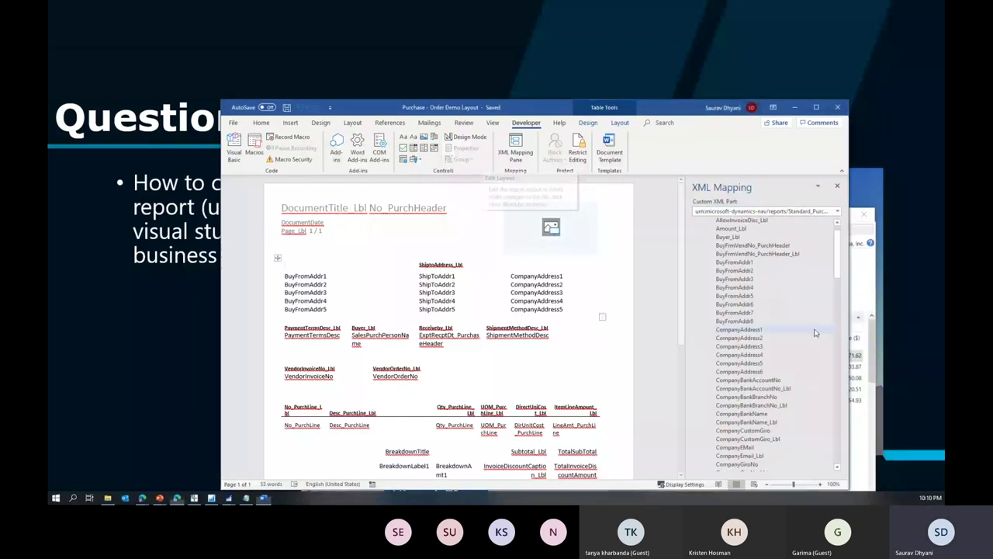
{"action": "scroll", "coordinate": [838, 288], "scroll_direction": "down", "scroll_amount": 3}
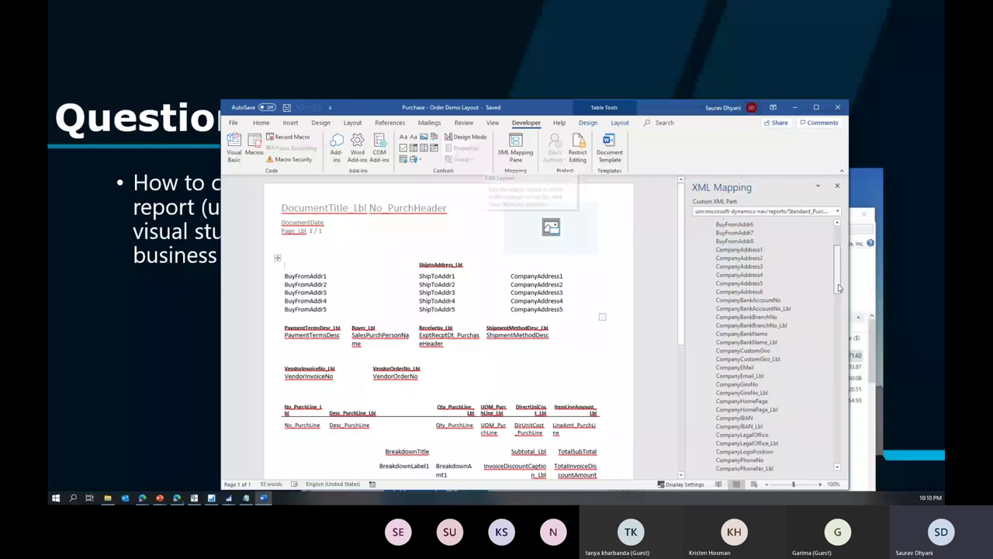
{"action": "scroll", "coordinate": [838, 288], "scroll_direction": "up", "scroll_amount": 4}
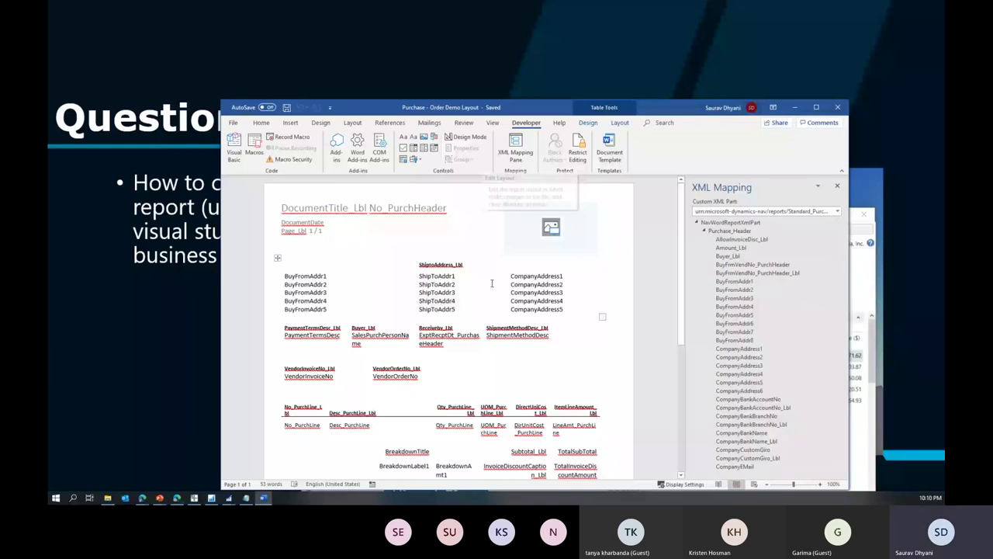
{"action": "double_click", "coordinate": [437, 275]}
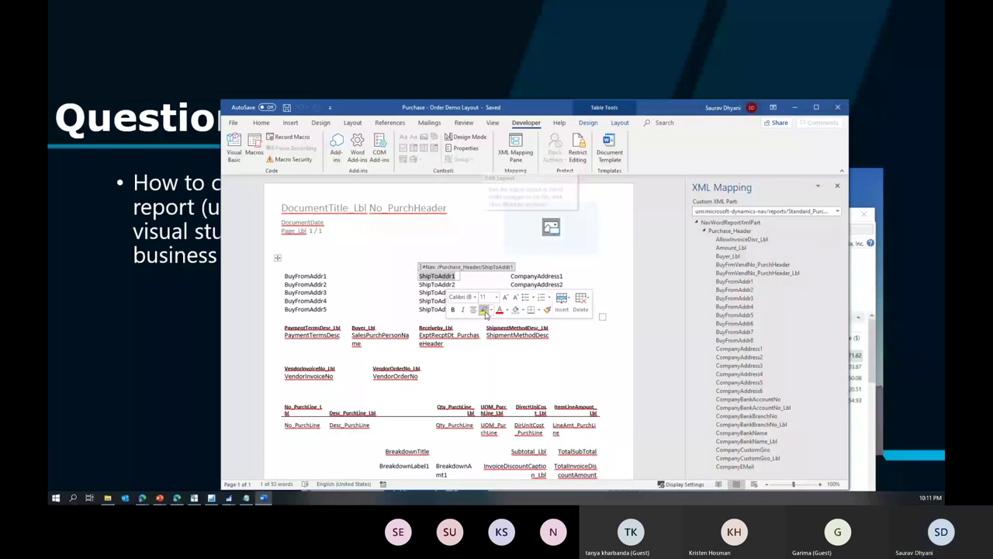
{"action": "left_click", "coordinate": [485, 311]}
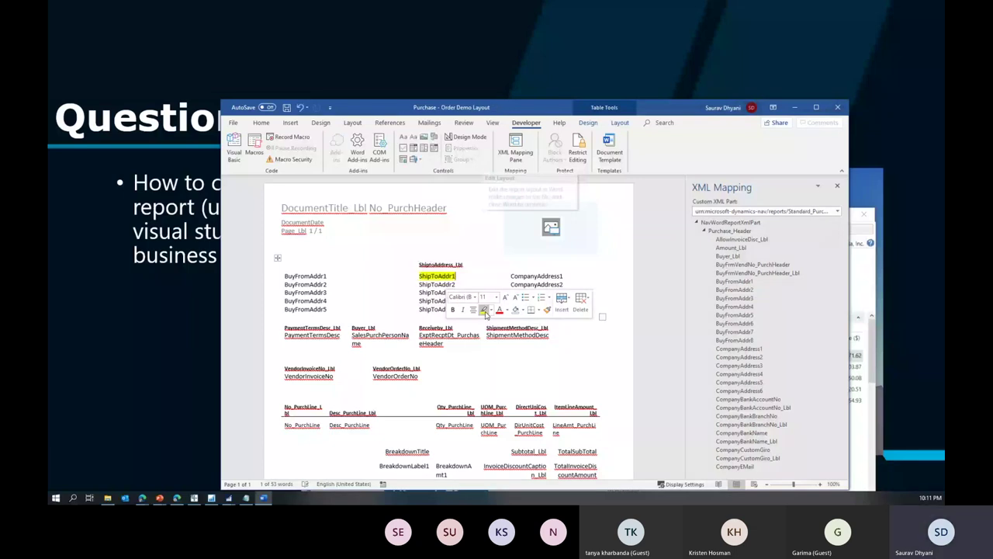
{"action": "double_click", "coordinate": [317, 276]}
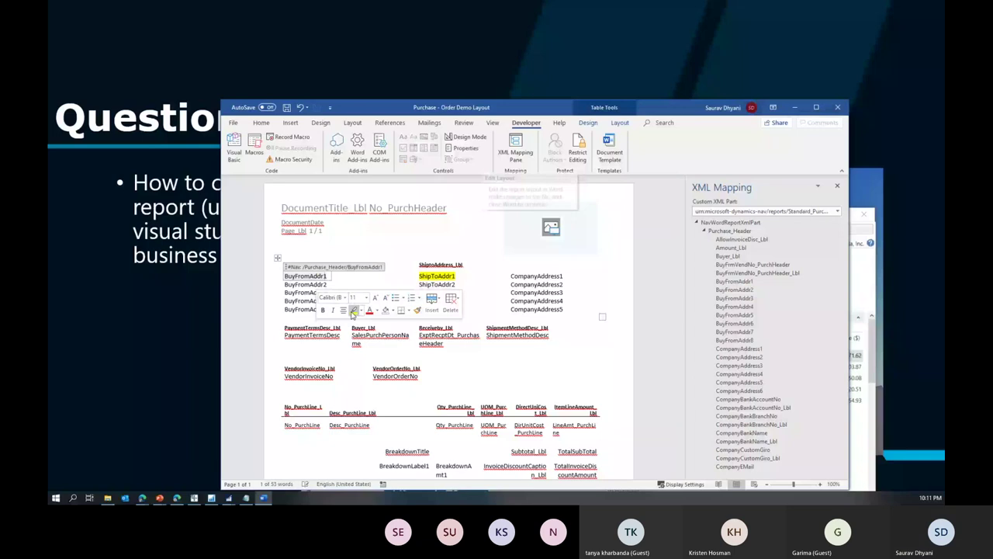
{"action": "left_click", "coordinate": [353, 311]}
{"action": "double_click", "coordinate": [536, 276]}
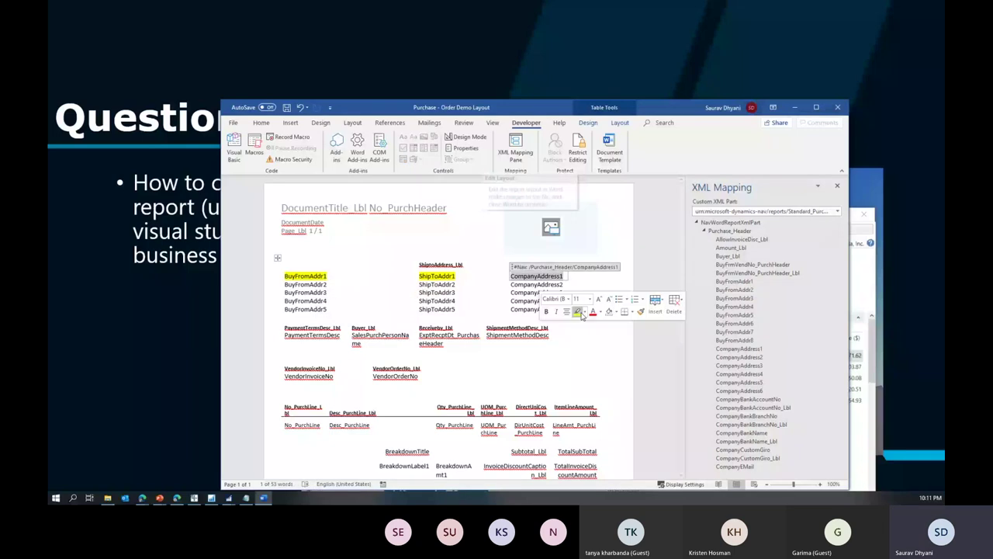
{"action": "left_click", "coordinate": [579, 312]}
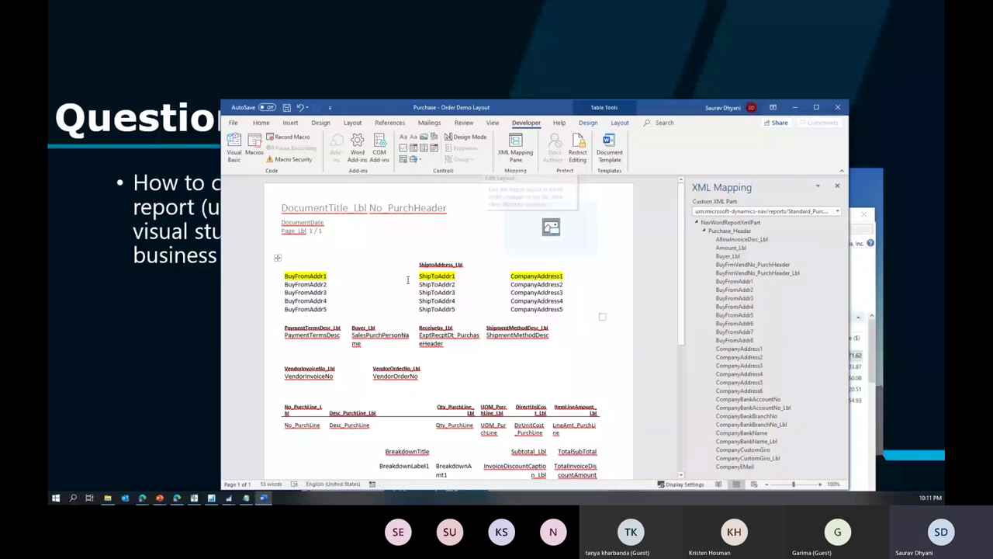
Close the edited Word layout, import its changes into Demo Layout, and close Custom Report Layouts.
{"action": "left_click", "coordinate": [838, 110]}
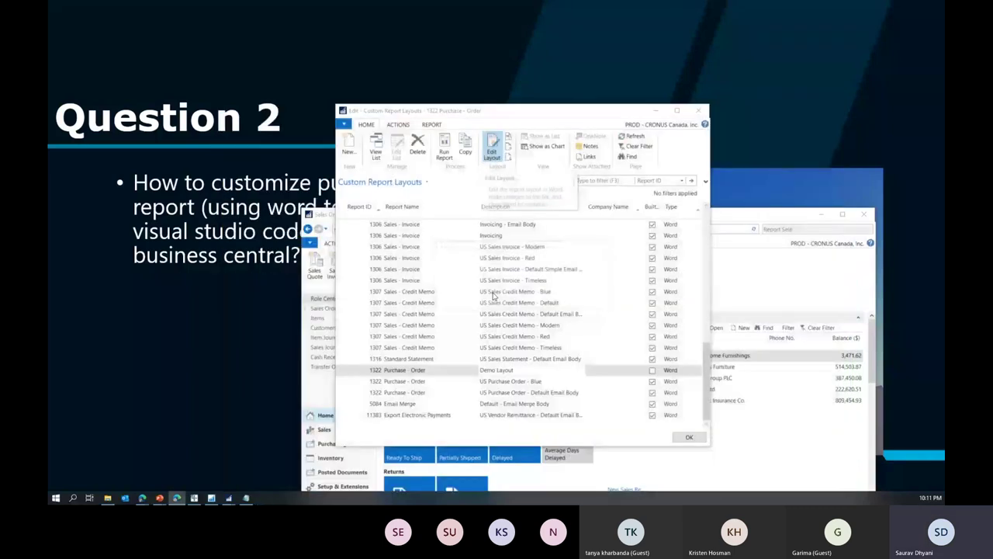
{"action": "left_click", "coordinate": [553, 302]}
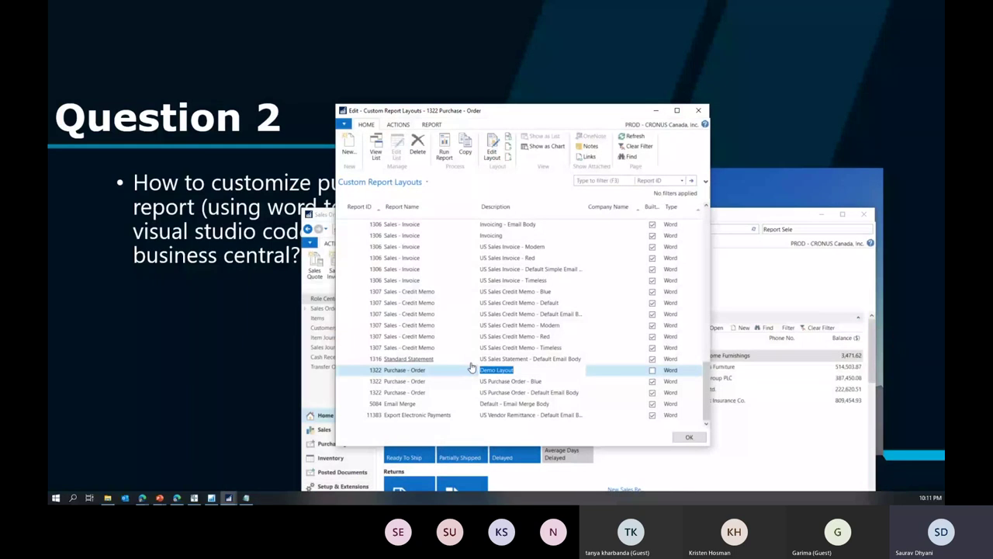
{"action": "left_click", "coordinate": [361, 371]}
{"action": "left_click", "coordinate": [688, 437]}
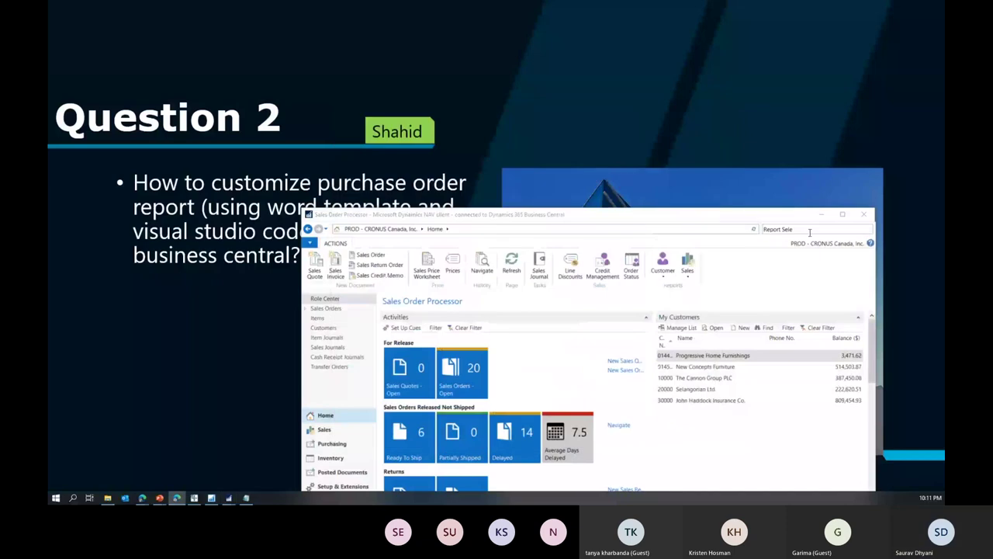
{"action": "left_click", "coordinate": [809, 230]}
{"action": "type", "text": "Repo"}
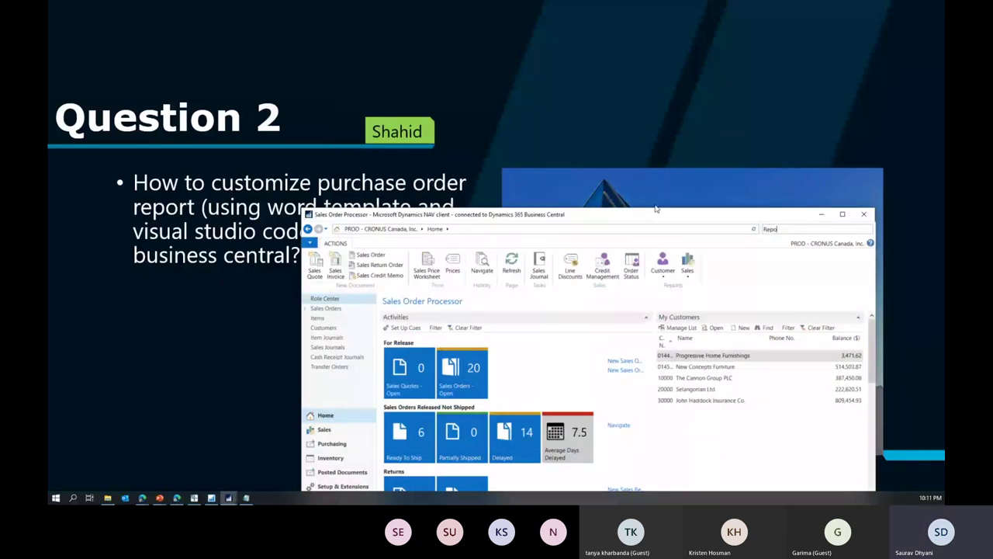
{"action": "type", "text": "rt Sel"}
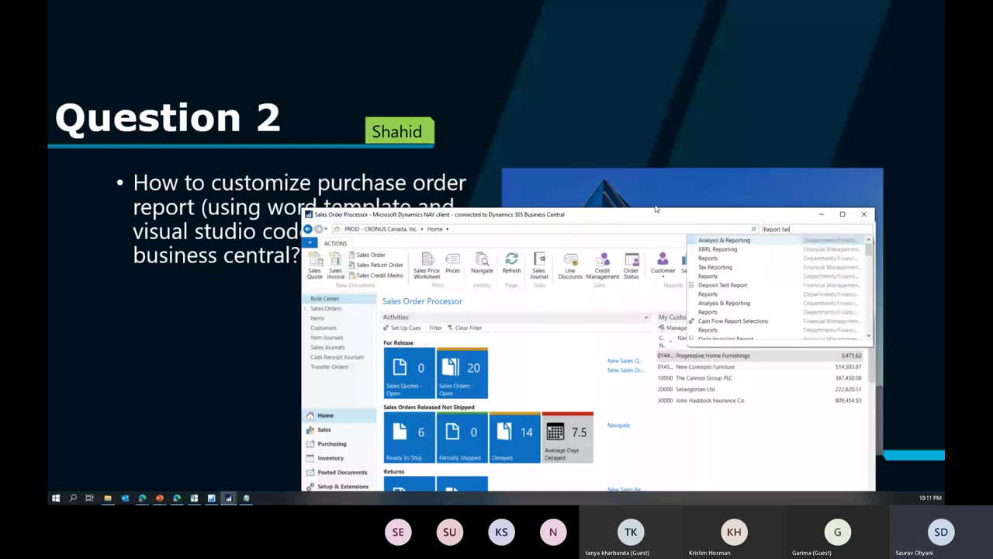
{"action": "type", "text": "ect"}
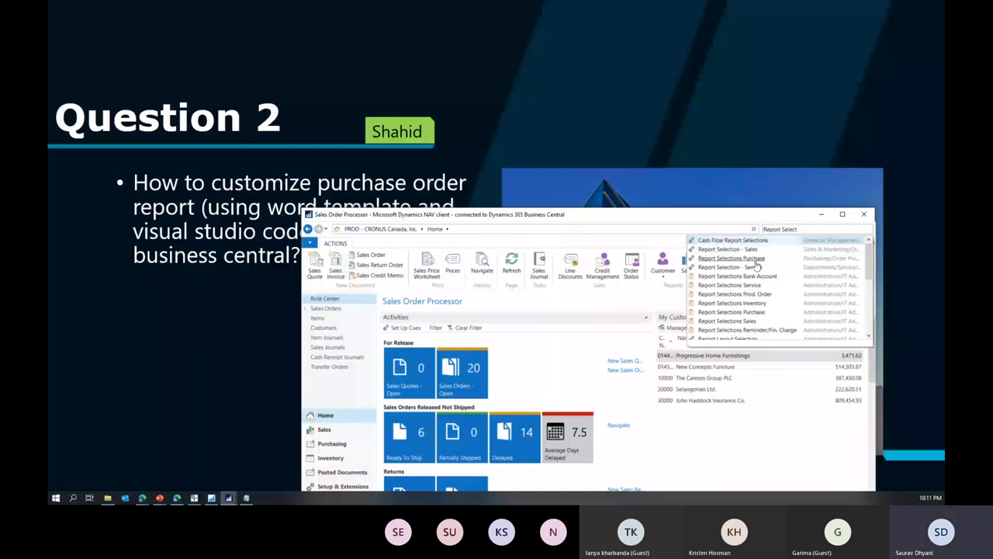
{"action": "left_click", "coordinate": [754, 259]}
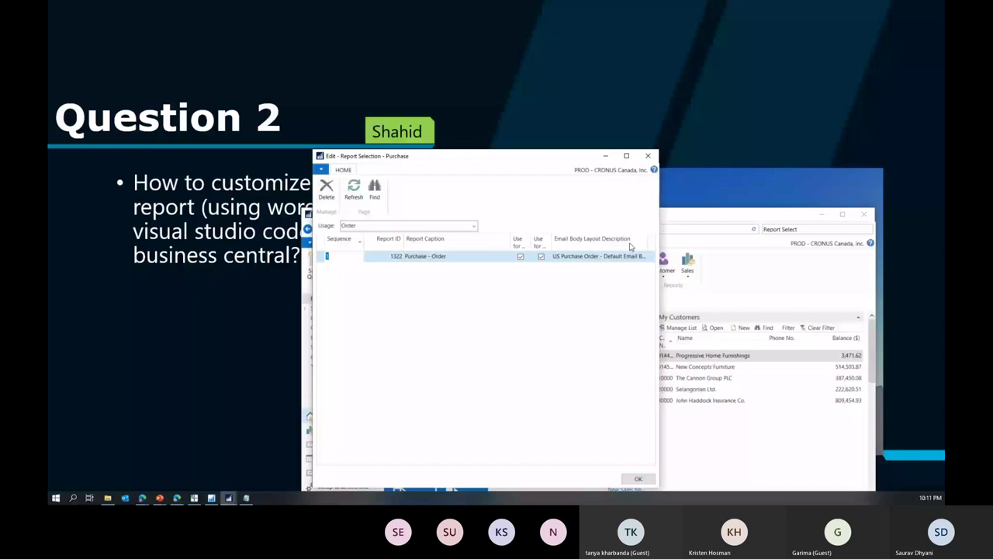
{"action": "key", "text": "Escape"}
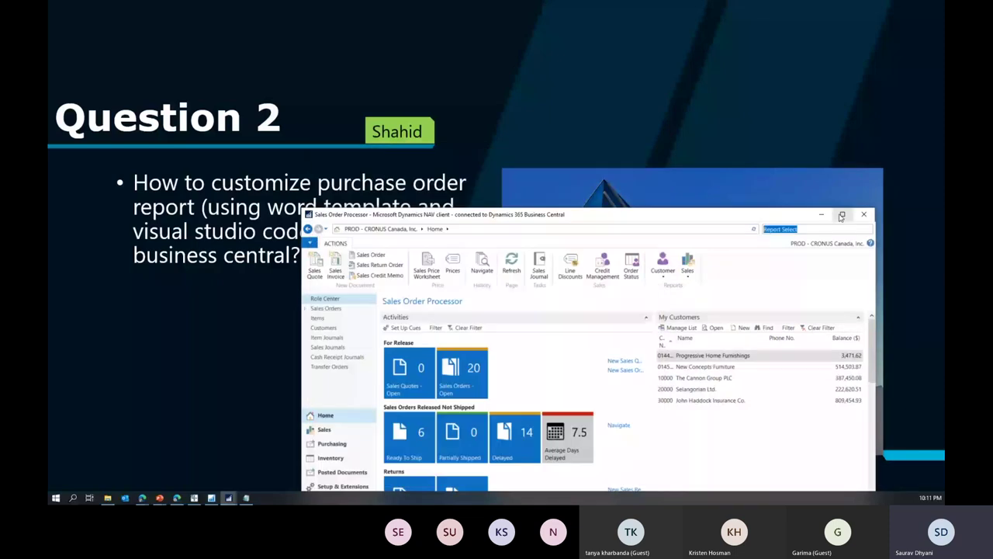
{"action": "type", "text": "Custom"}
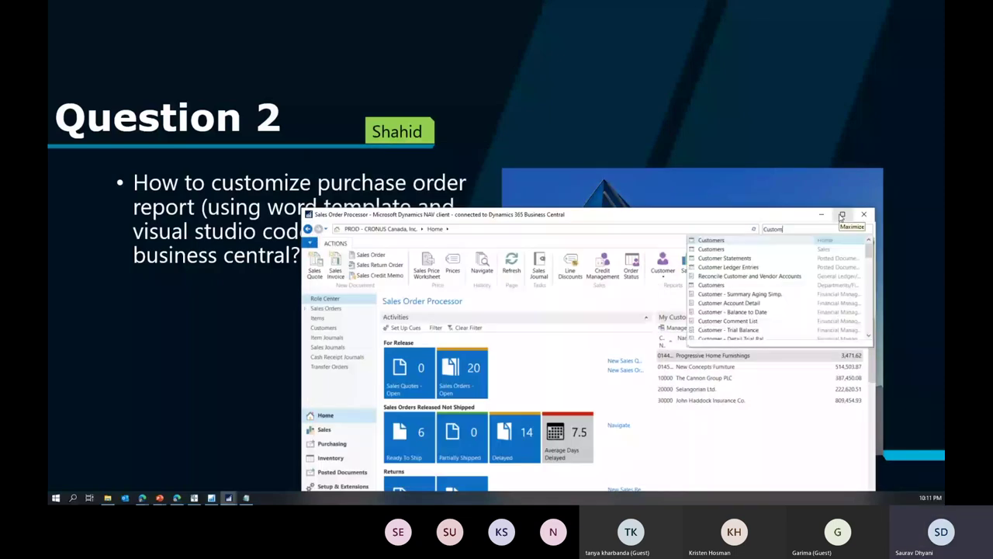
{"action": "type", "text": " Layo"}
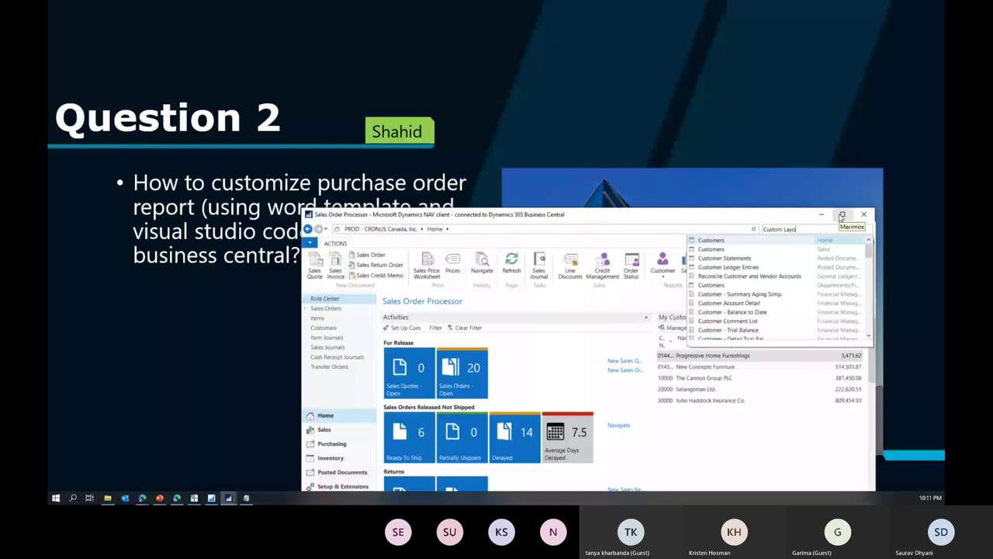
{"action": "type", "text": "ut"}
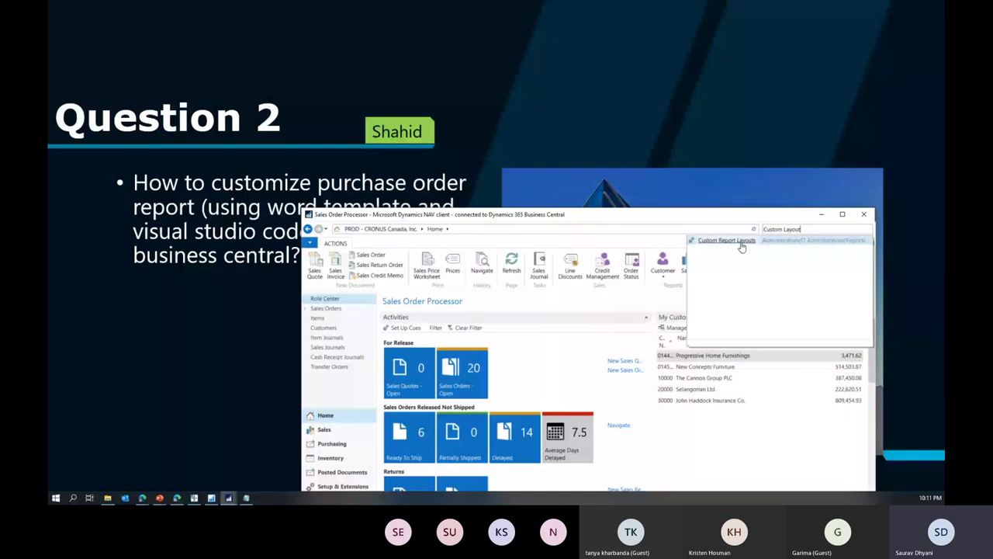
{"action": "left_click", "coordinate": [741, 247]}
Search for Layout, open Report Layout Selection, and filter the list to report ID 1322.
{"action": "type", "text": "Layout"}
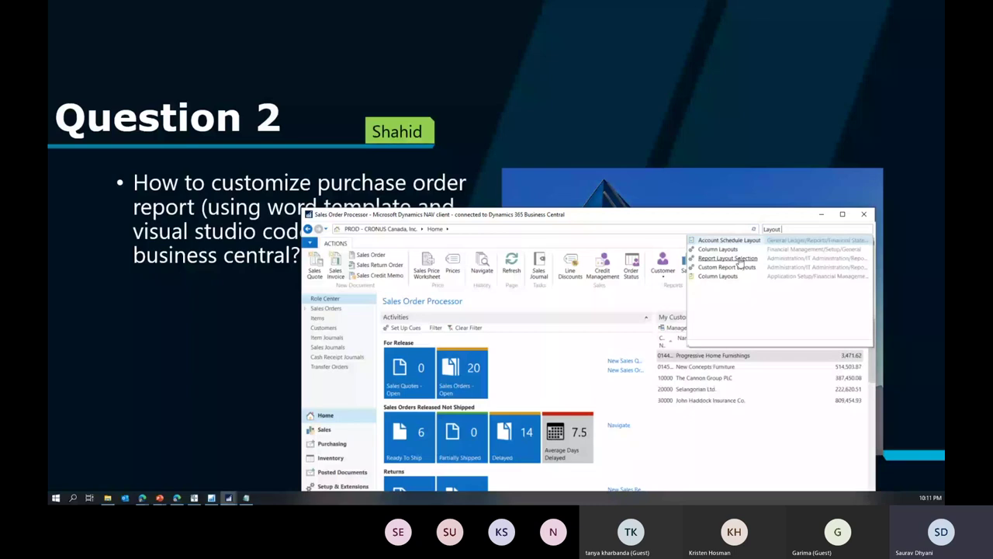
{"action": "left_click", "coordinate": [741, 264]}
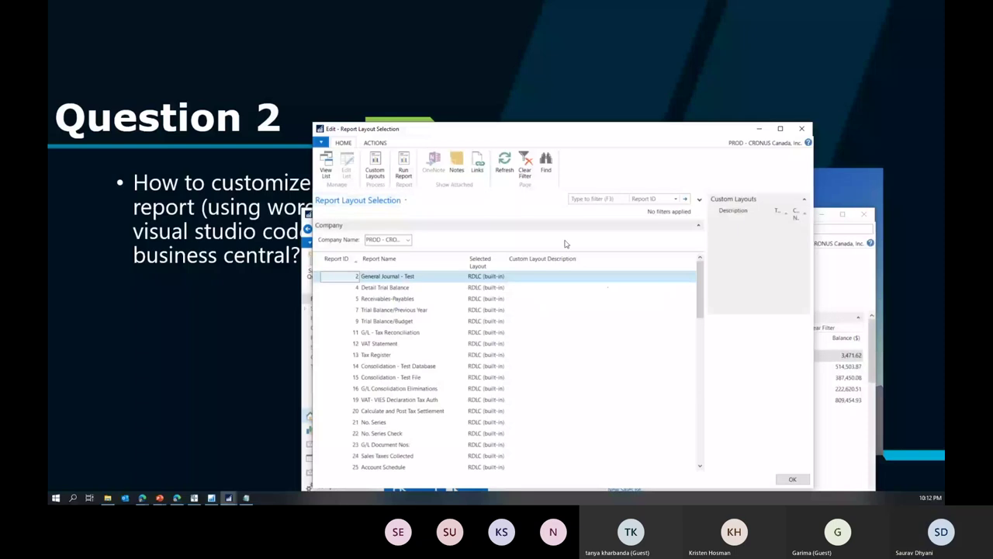
{"action": "left_click", "coordinate": [597, 199]}
{"action": "type", "text": "1322"}
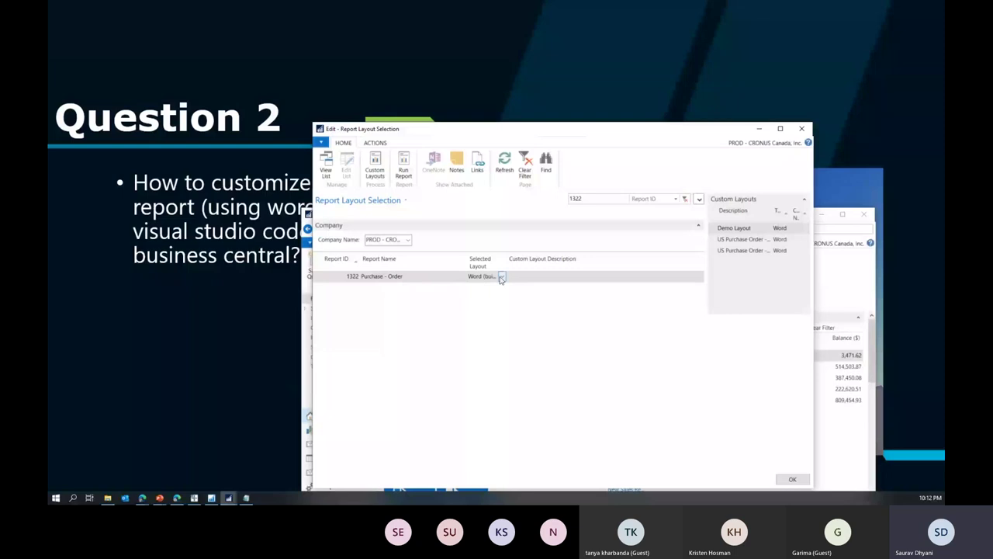
Set the selected layout for Purchase - Order to Custom Layout, choose Demo Layout, and close the layout selection.
{"action": "left_click", "coordinate": [501, 278]}
{"action": "left_click", "coordinate": [501, 278]}
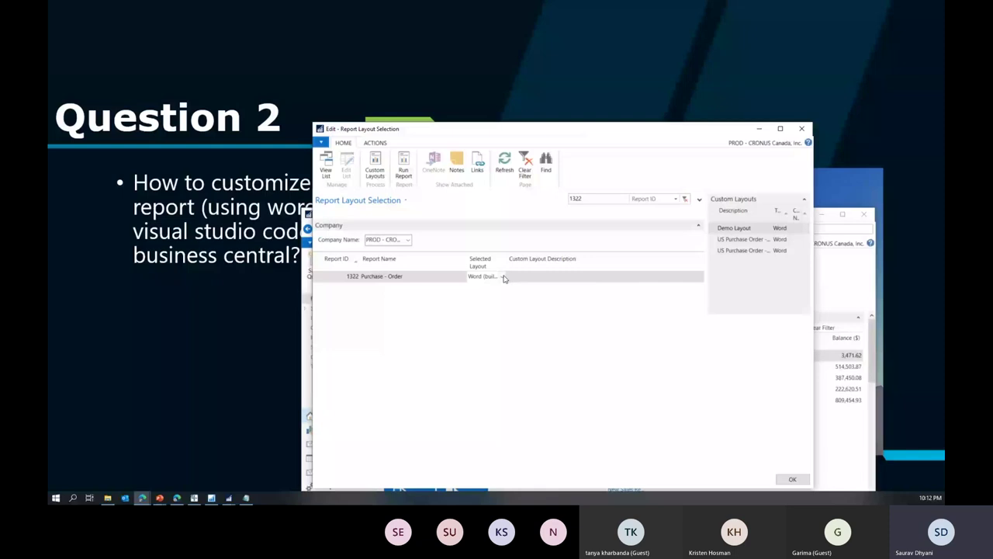
{"action": "left_click", "coordinate": [503, 277]}
{"action": "left_click", "coordinate": [491, 306]}
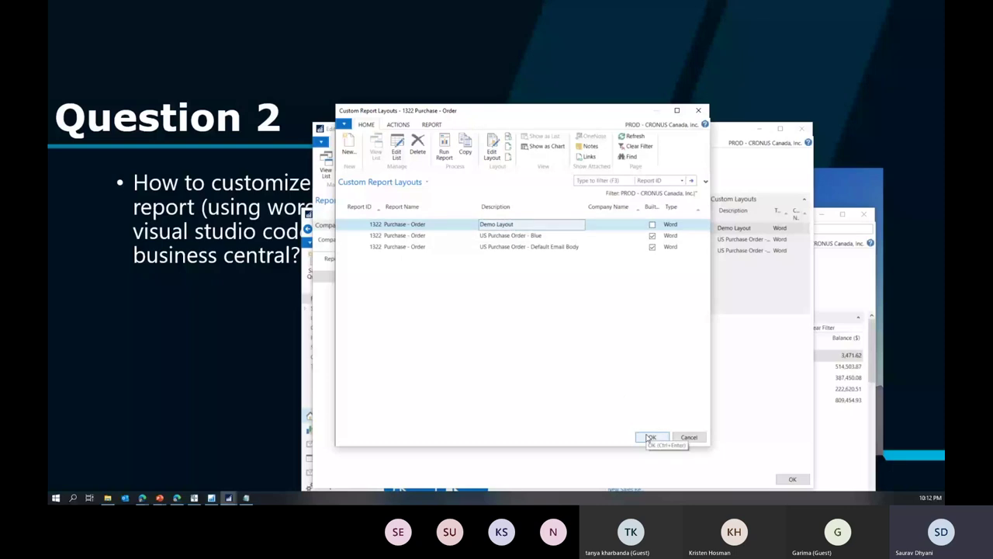
{"action": "left_click", "coordinate": [650, 437]}
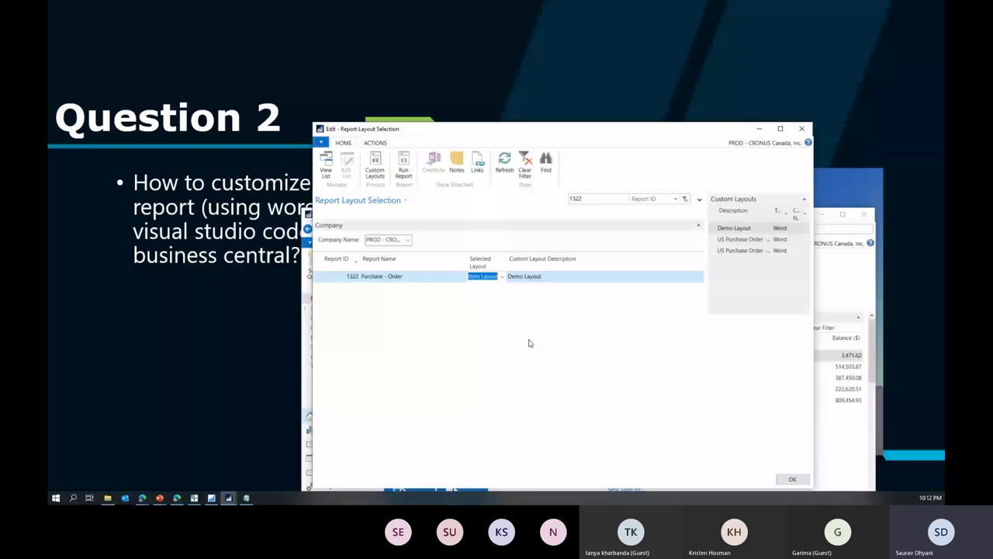
{"action": "left_click", "coordinate": [792, 479]}
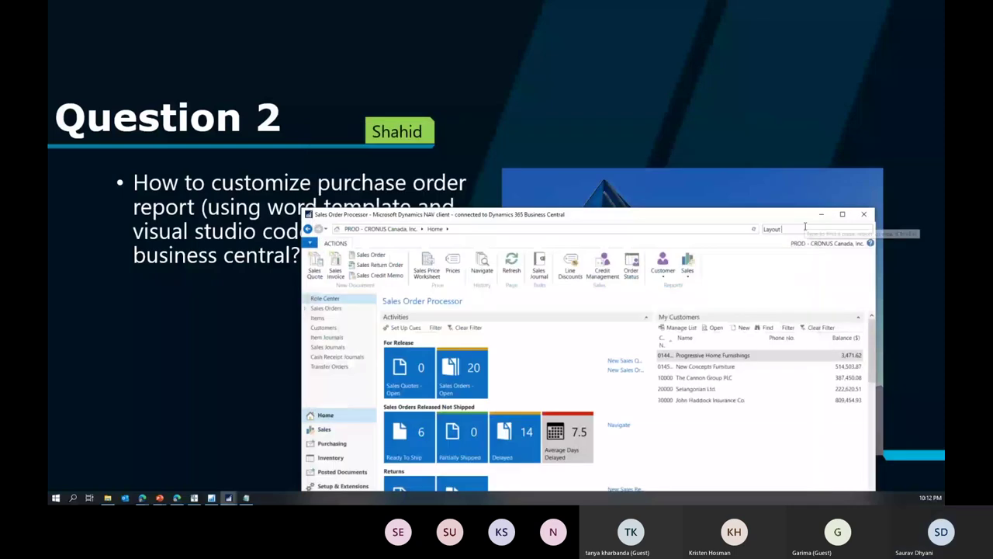
Open the Purchase Orders list and output the first CoolWood Technologies order as a Microsoft Word document.
{"action": "key", "text": "ctrl+a"}
{"action": "type", "text": "Purchase Orders"}
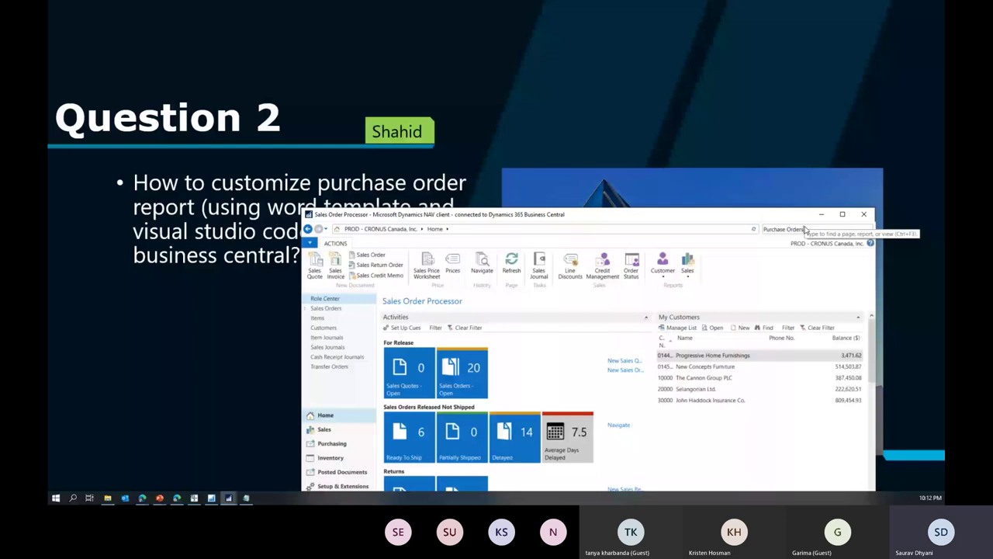
{"action": "key", "text": "Return"}
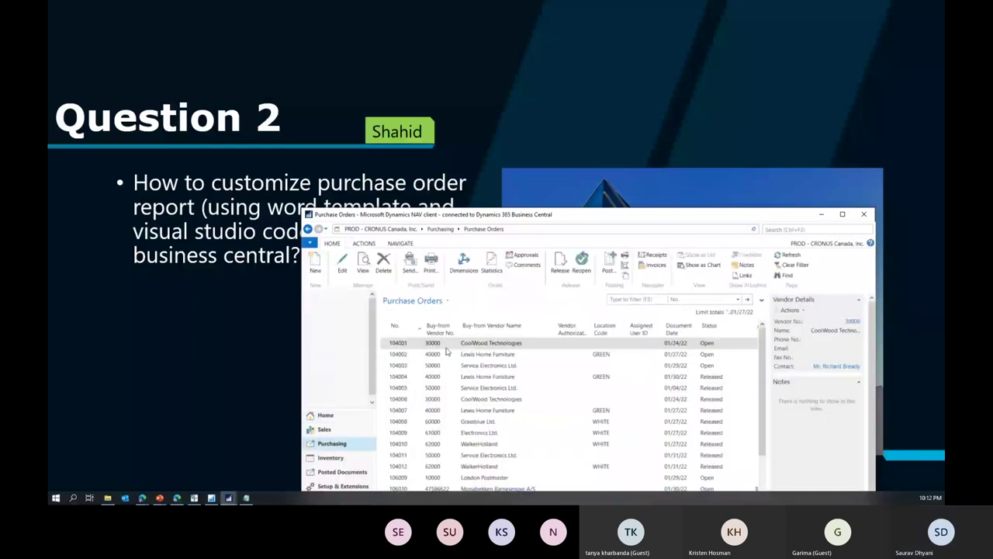
{"action": "key", "text": "ctrl+p"}
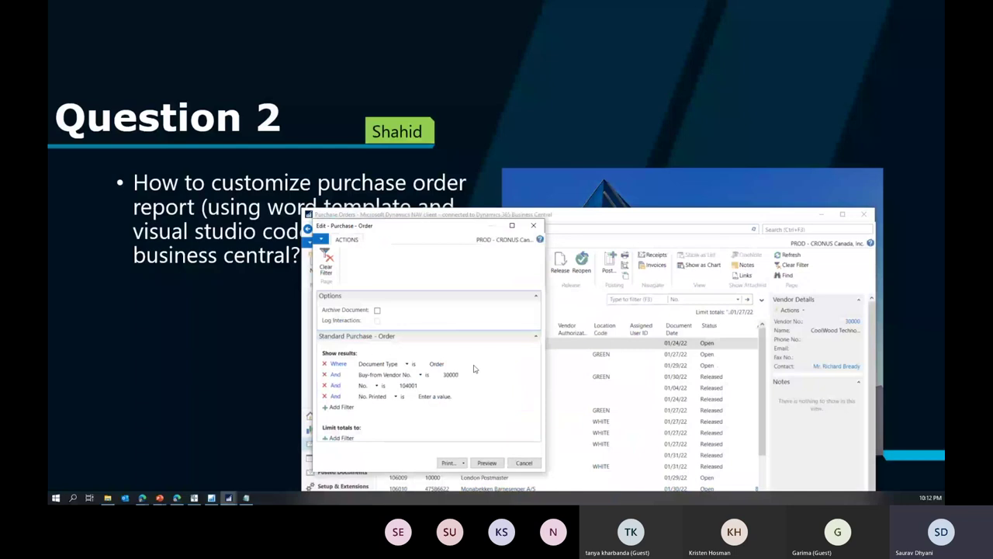
{"action": "left_click", "coordinate": [465, 463]}
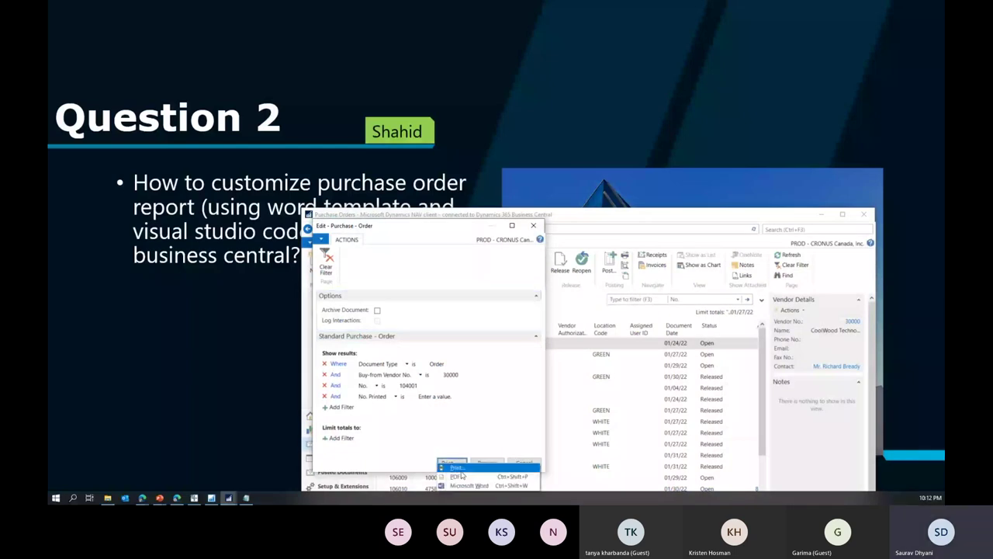
{"action": "left_click", "coordinate": [469, 485]}
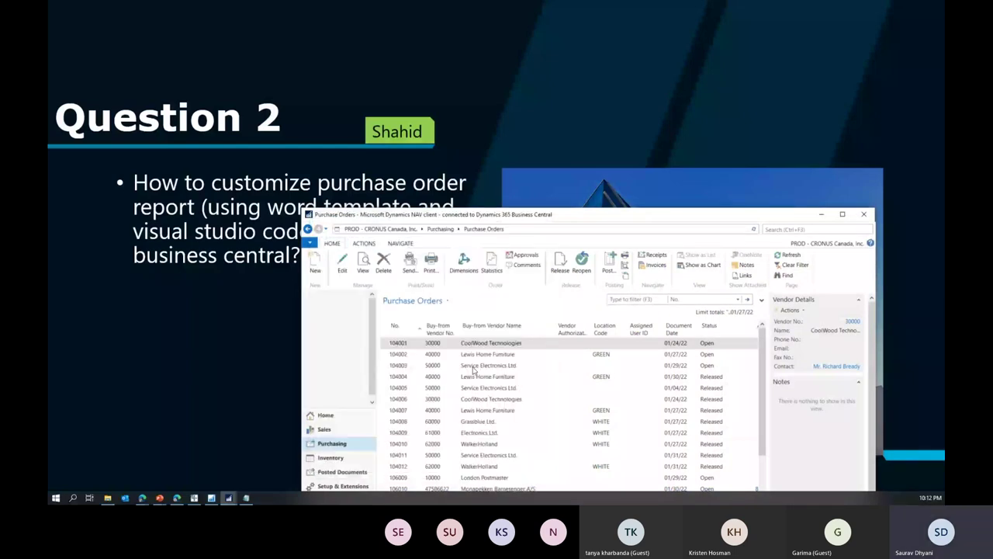
{"action": "left_click", "coordinate": [578, 375]}
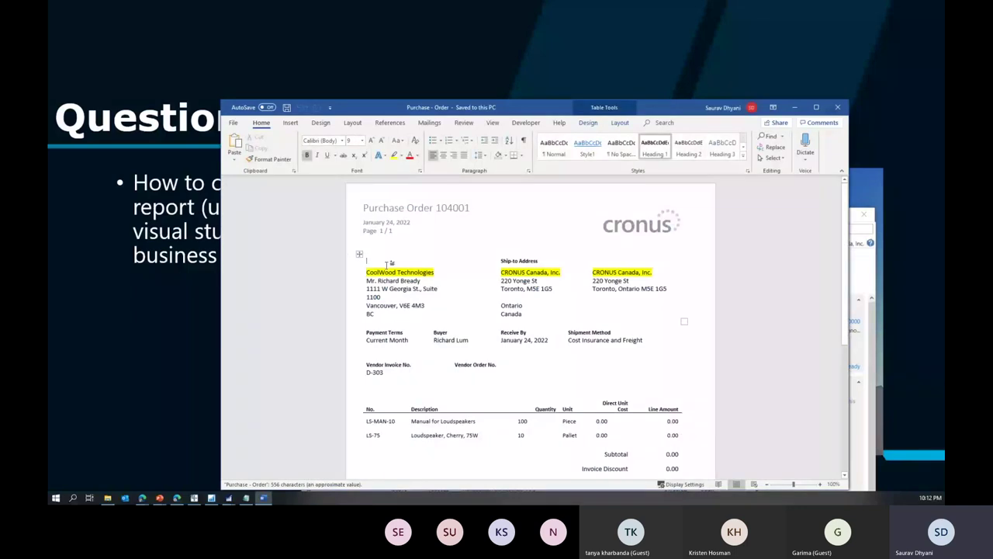
Check the highlighted vendor name in the generated purchase order and close the document.
{"action": "left_click_drag", "start_coordinate": [368, 272], "coordinate": [435, 272]}
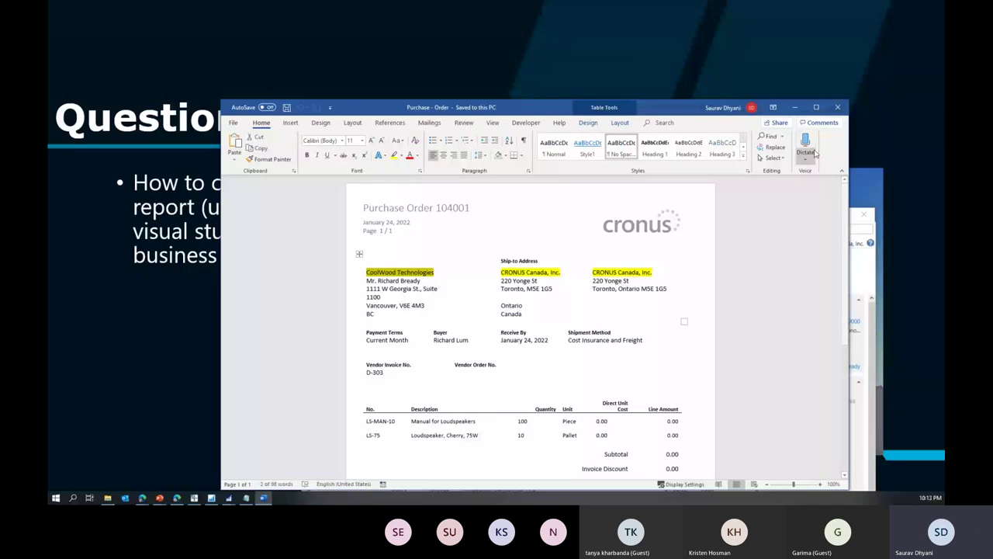
{"action": "left_click", "coordinate": [840, 107]}
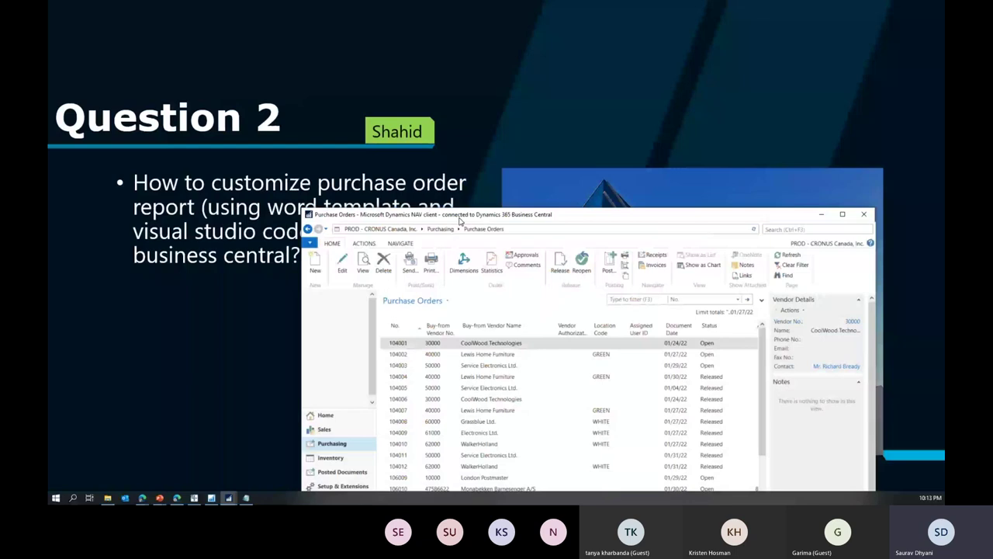
{"action": "left_click_drag", "start_coordinate": [460, 220], "coordinate": [437, 270]}
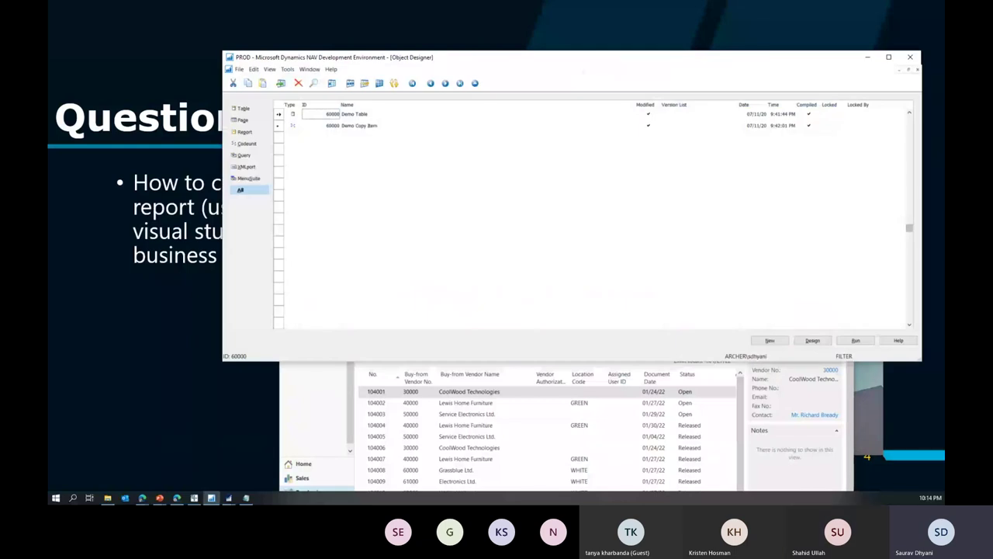
Filter the reports in Object Designer to names containing "order" and minimize the development environment.
{"action": "left_click", "coordinate": [380, 83]}
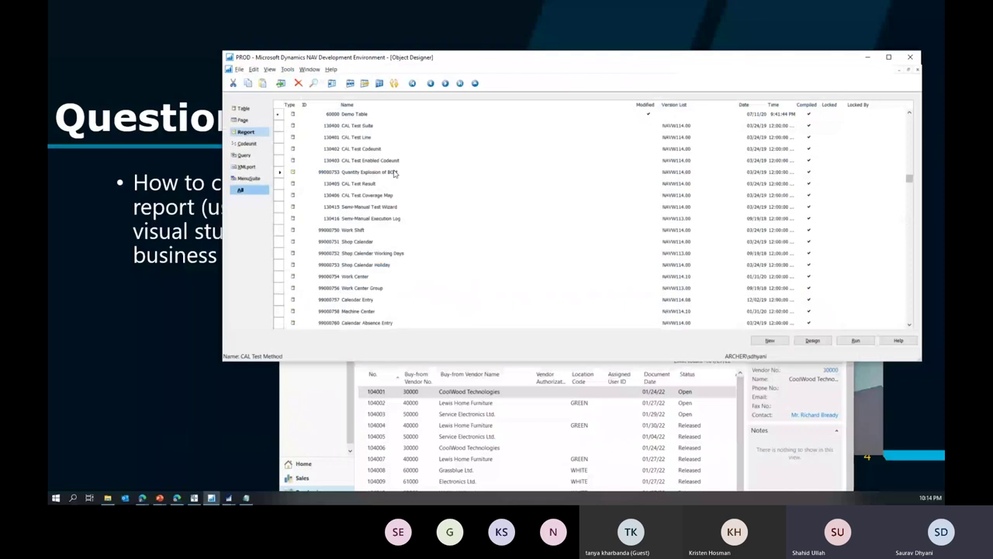
{"action": "left_click", "coordinate": [394, 172]}
{"action": "key", "text": "F7"}
{"action": "type", "text": "@*ord"}
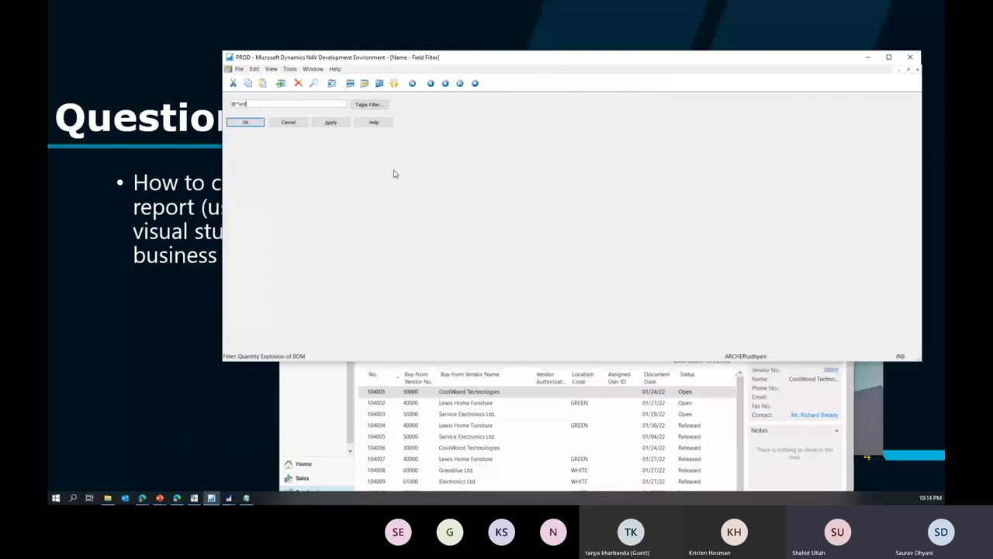
{"action": "type", "text": "e"}
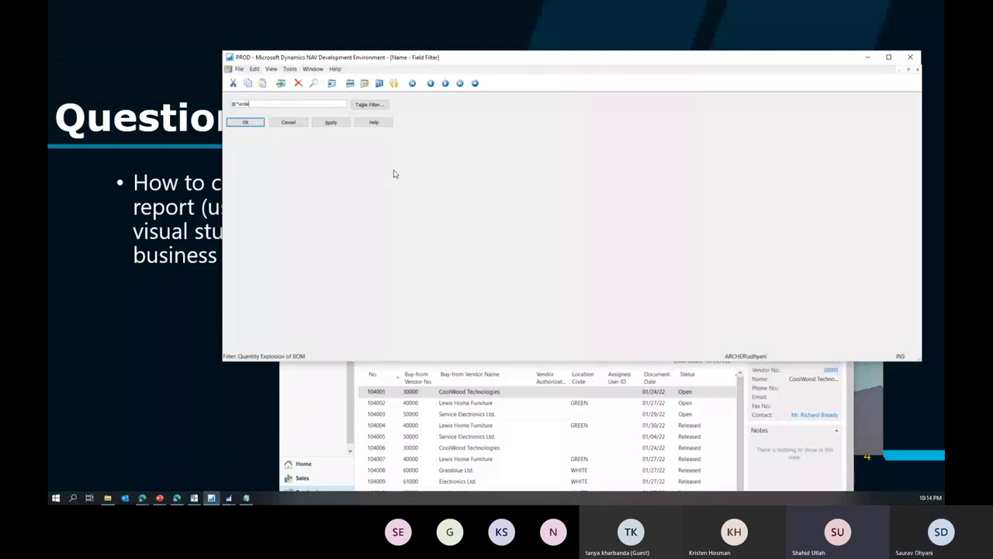
{"action": "key", "text": "Return"}
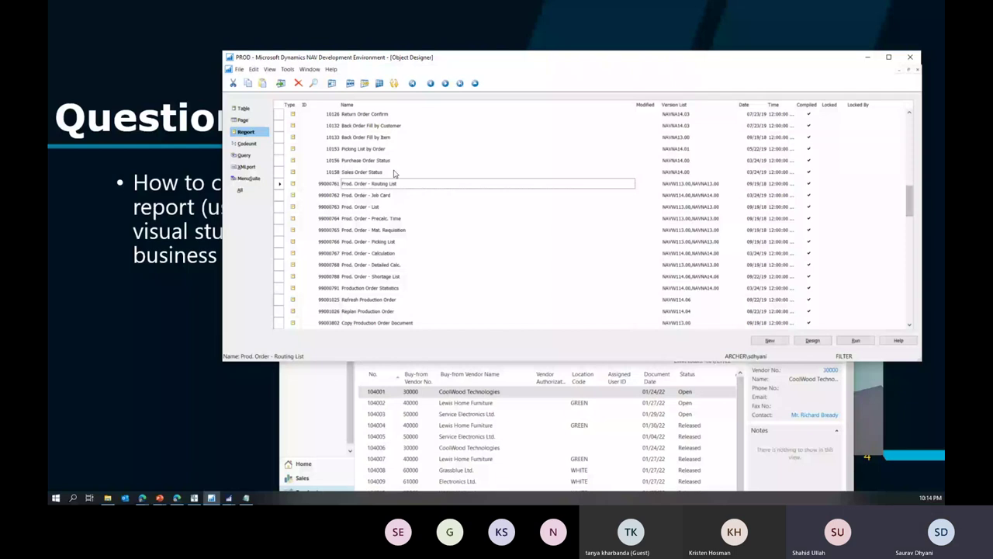
{"action": "left_click", "coordinate": [869, 59]}
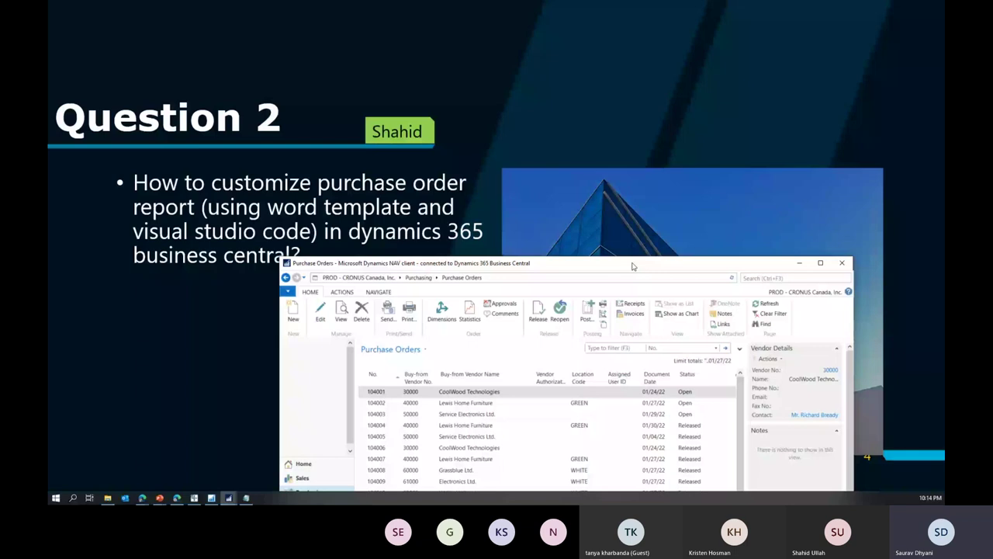
{"action": "left_click_drag", "start_coordinate": [632, 266], "coordinate": [640, 183]}
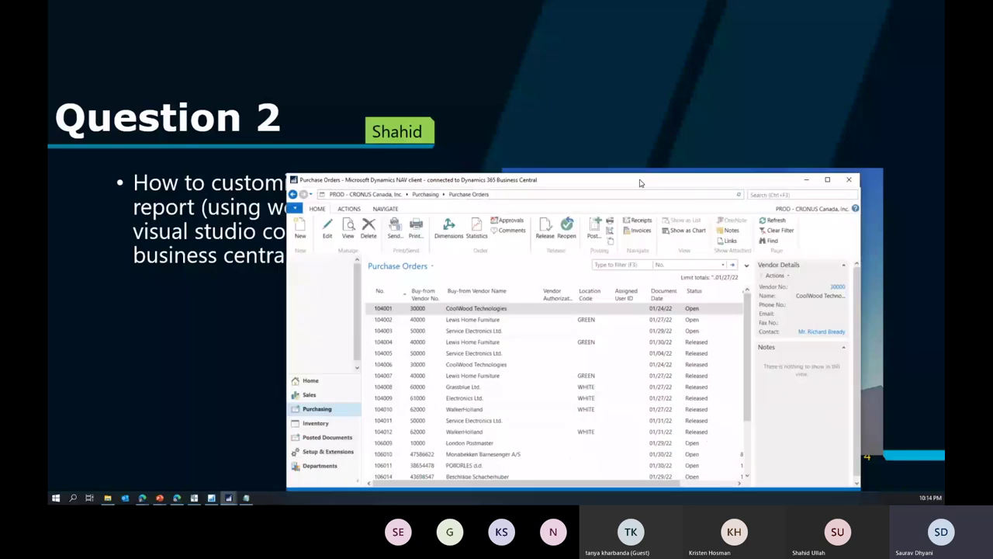
{"action": "left_click_drag", "start_coordinate": [641, 183], "coordinate": [665, 178]}
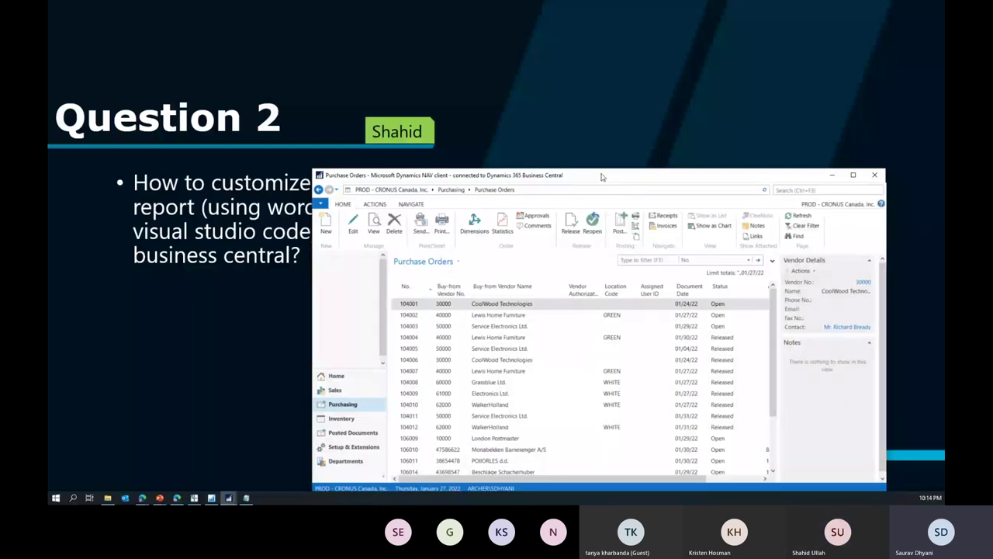
{"action": "left_click_drag", "start_coordinate": [600, 177], "coordinate": [615, 264]}
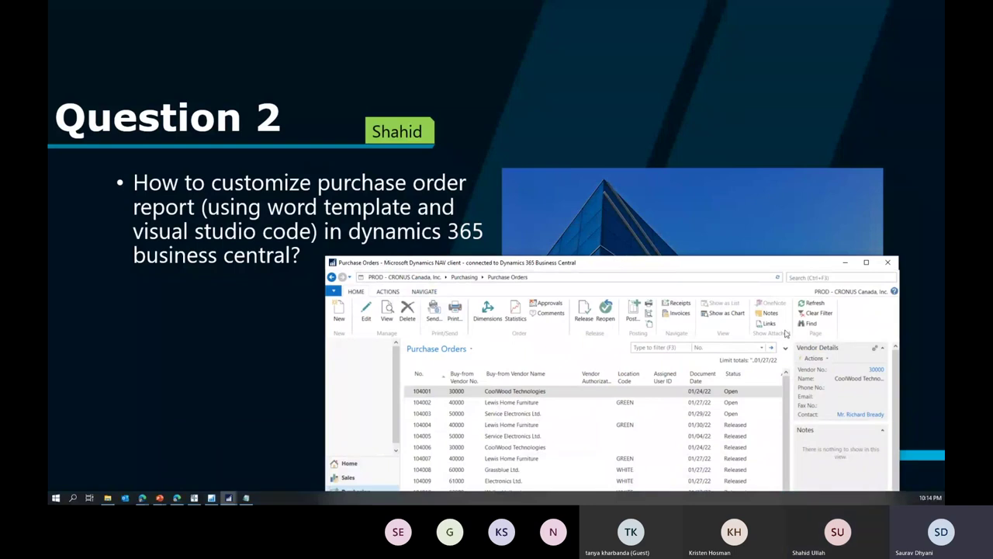
Search the Business Central client for Custom Report and open Custom Report Layouts.
{"action": "left_click", "coordinate": [815, 279]}
{"action": "type", "text": "Re"}
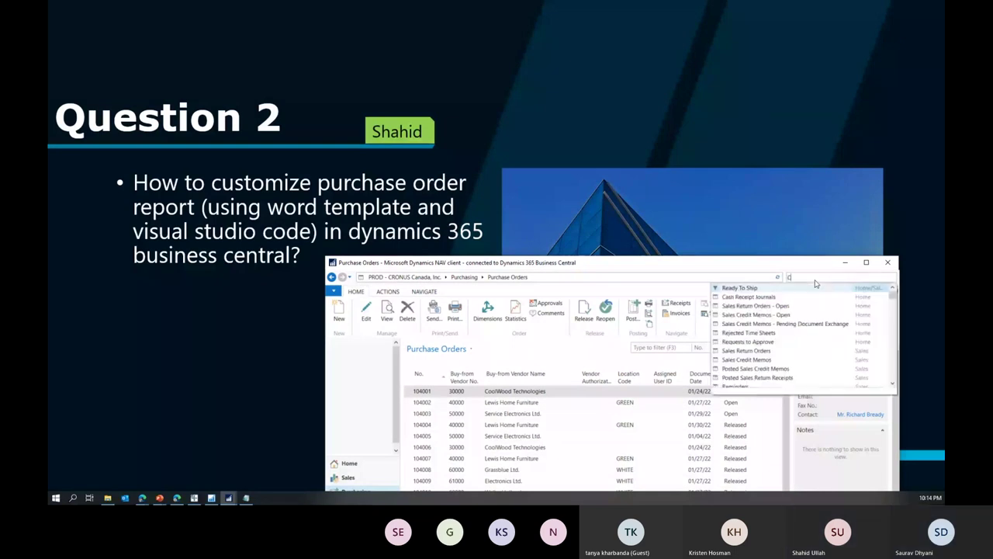
{"action": "type", "text": "ustom Repor"}
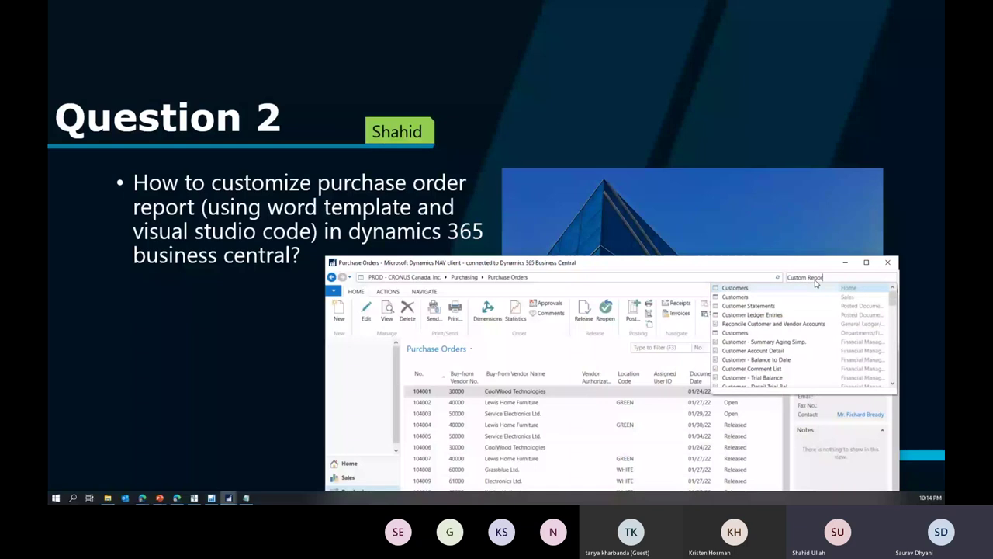
{"action": "type", "text": "t"}
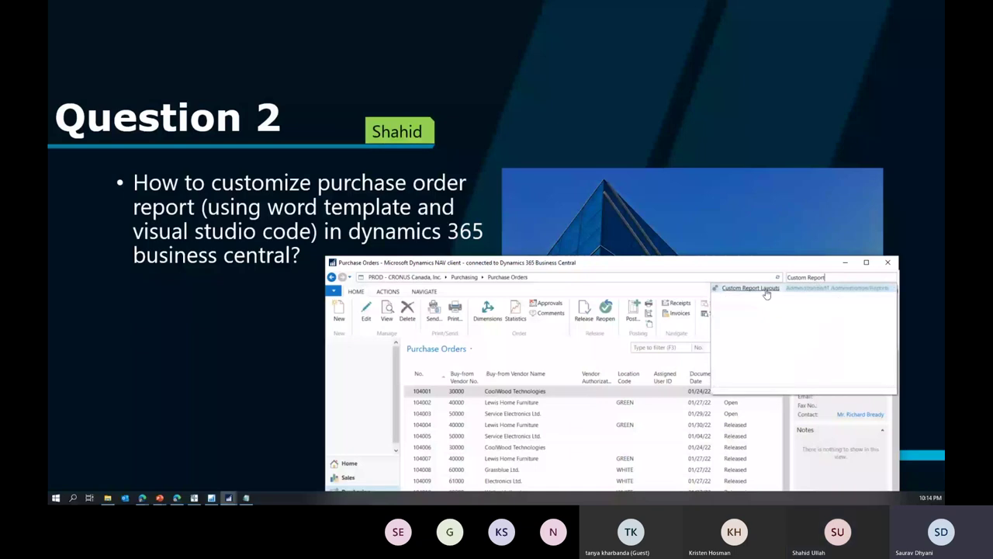
{"action": "left_click", "coordinate": [765, 288]}
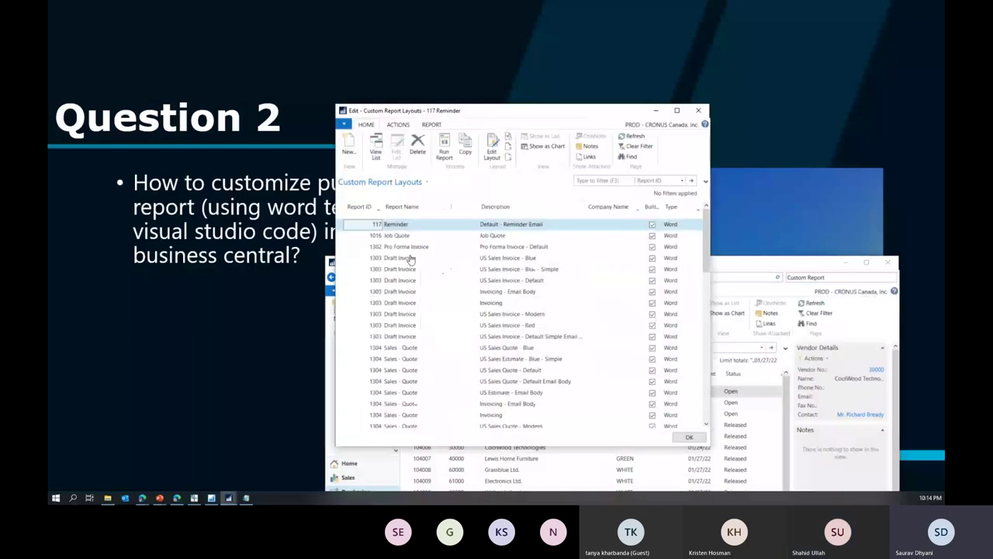
Find and select the Demo Layout entry of report 1322 Purchase - Order in the custom layouts list.
{"action": "left_click", "coordinate": [703, 347]}
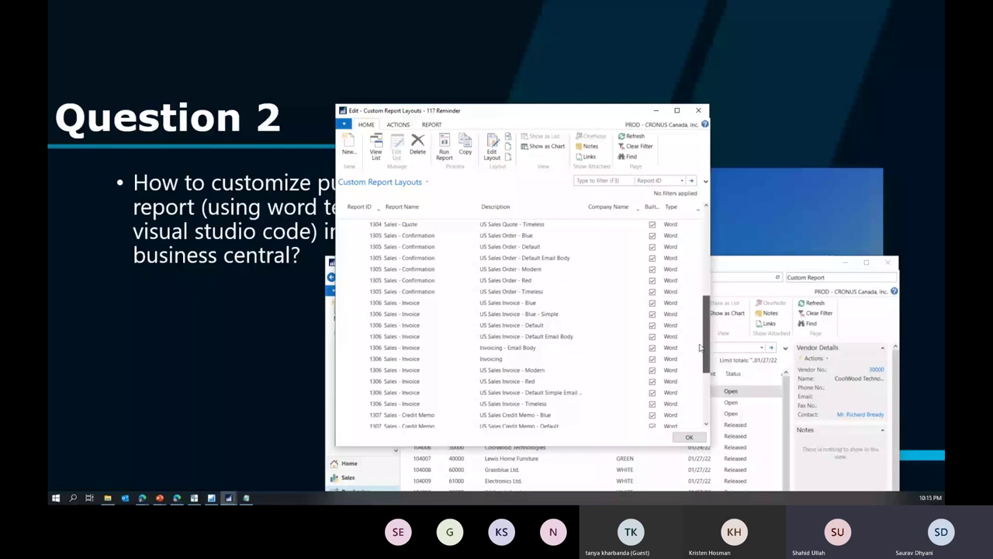
{"action": "left_click_drag", "start_coordinate": [701, 347], "coordinate": [698, 359]}
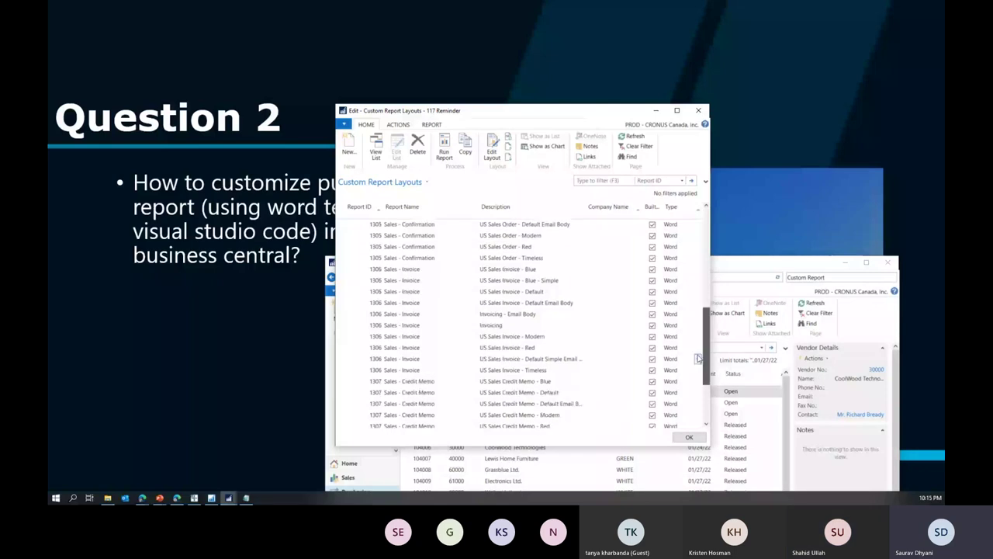
{"action": "scroll", "coordinate": [698, 359], "scroll_direction": "down", "scroll_amount": 3}
{"action": "left_click", "coordinate": [543, 381]}
{"action": "left_click", "coordinate": [542, 371]}
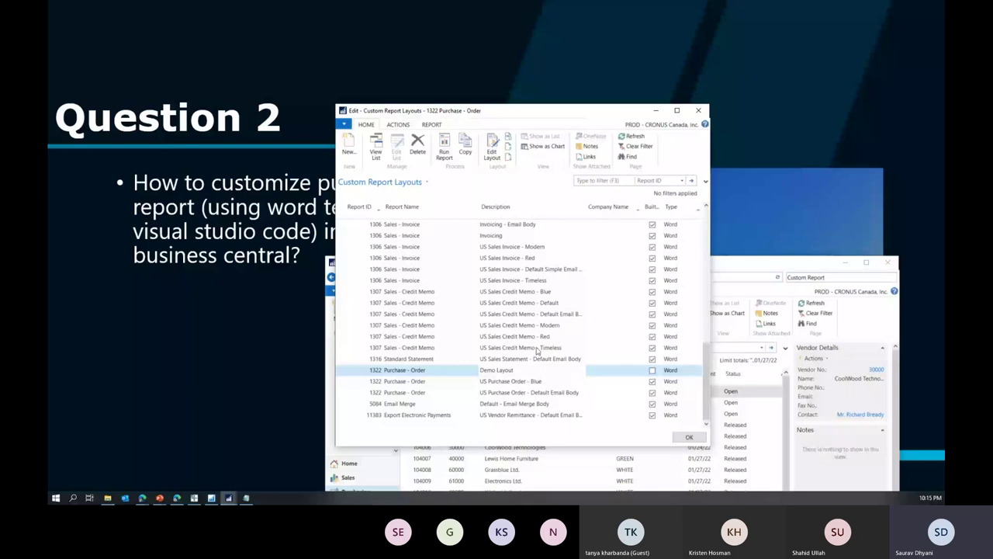
{"action": "left_click", "coordinate": [497, 149]}
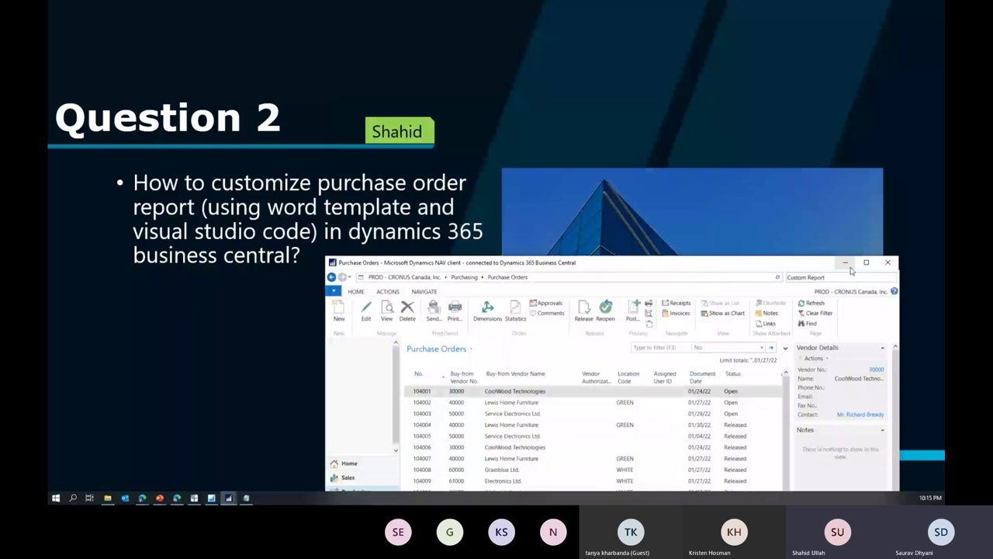
Minimize the Purchase Orders window and advance the presentation to the Question 3 slide.
{"action": "left_click", "coordinate": [846, 263]}
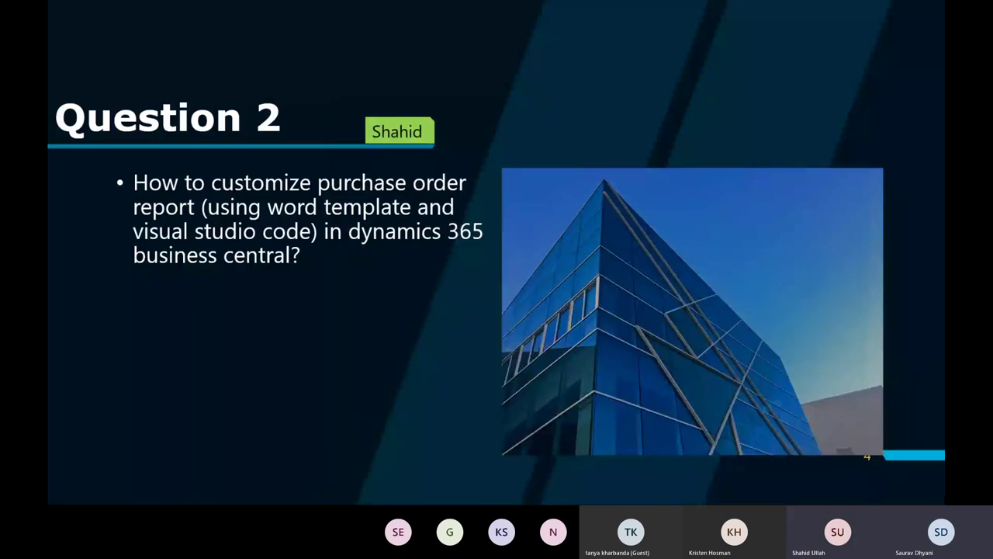
{"action": "key", "text": "Right"}
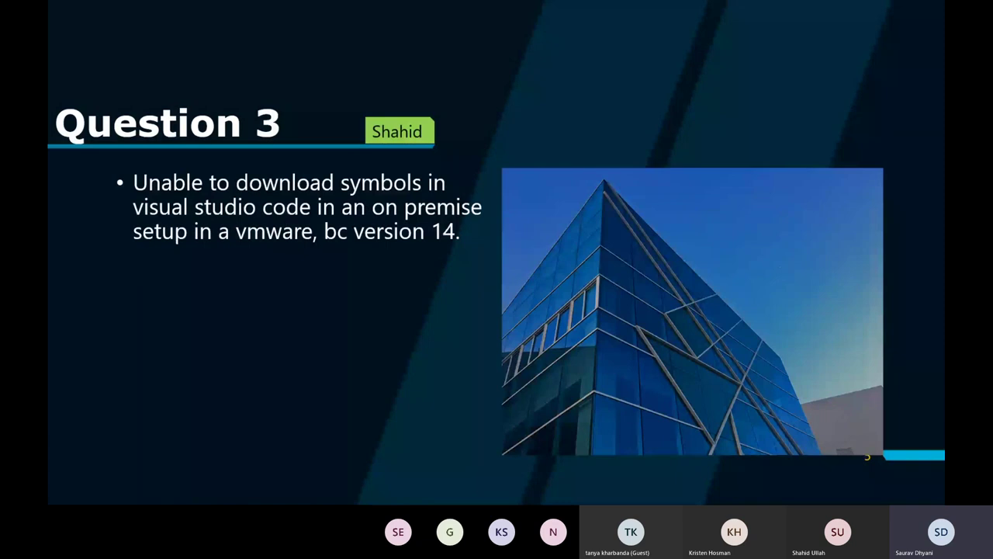
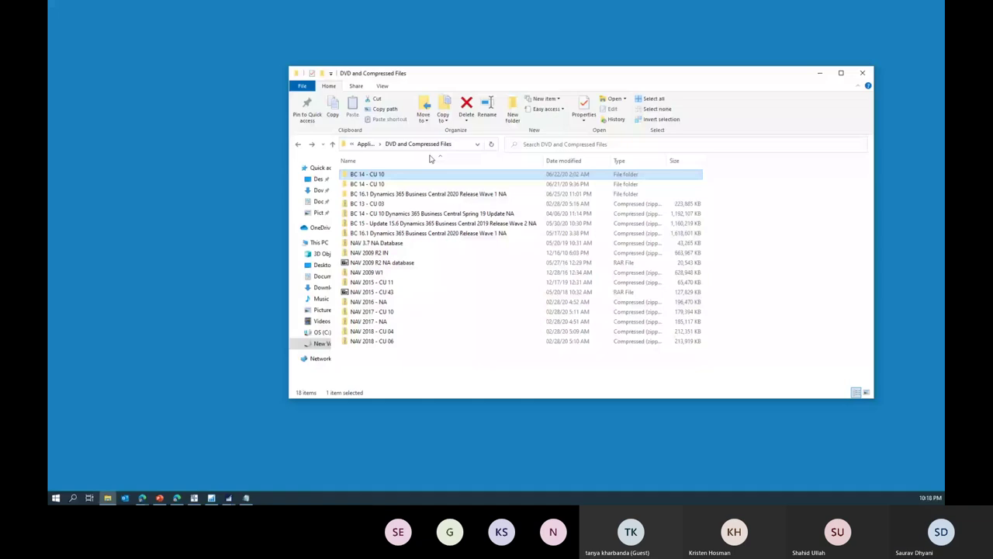
Open the first BC 14 - CU 10 folder and go to Local Objects inside its UpgradeToolKit folder.
{"action": "double_click", "coordinate": [400, 173]}
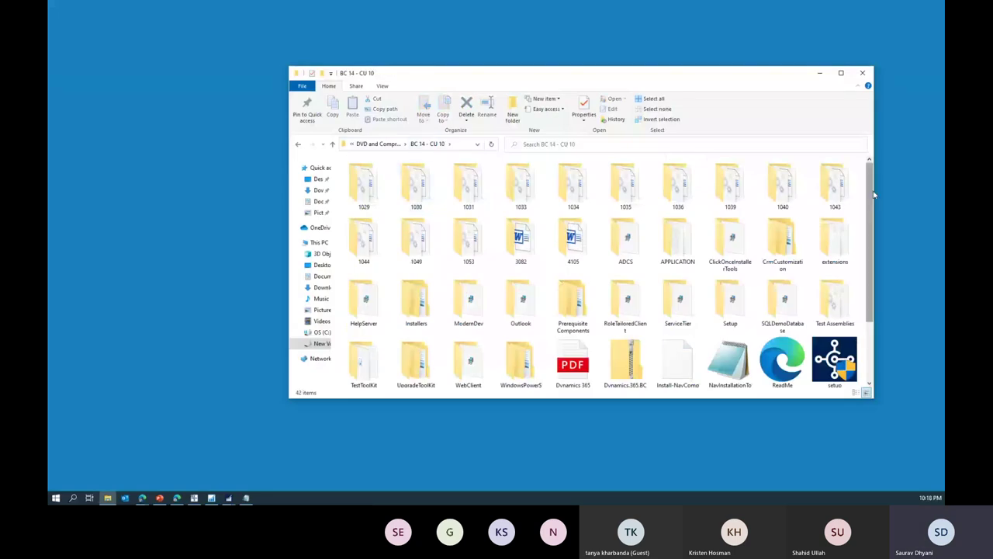
{"action": "left_click_drag", "start_coordinate": [874, 193], "coordinate": [873, 266]}
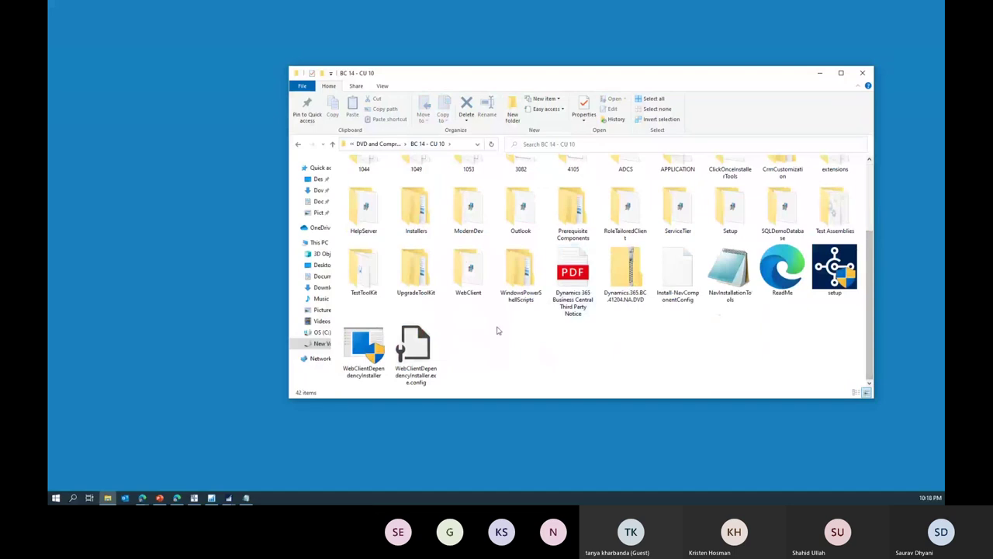
{"action": "left_click", "coordinate": [429, 292]}
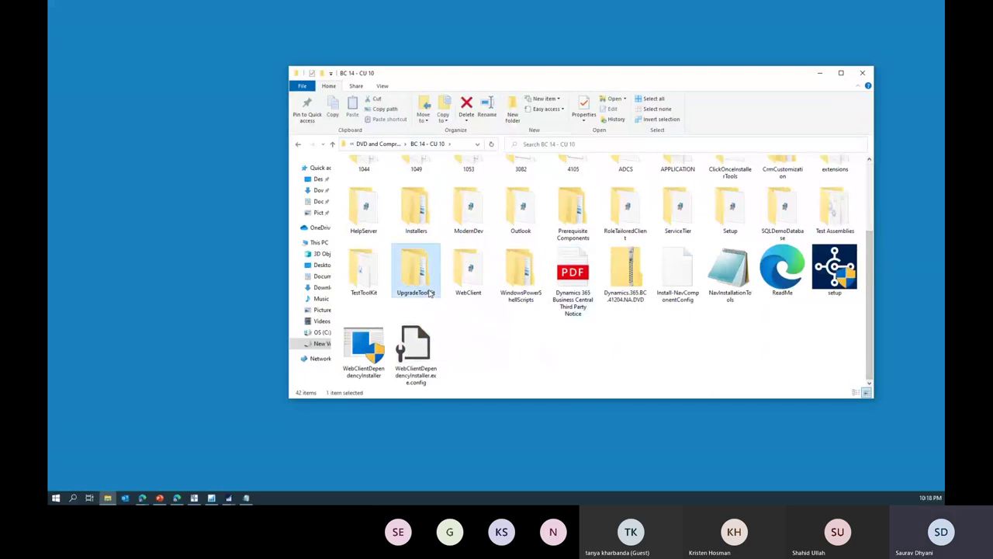
{"action": "double_click", "coordinate": [429, 292]}
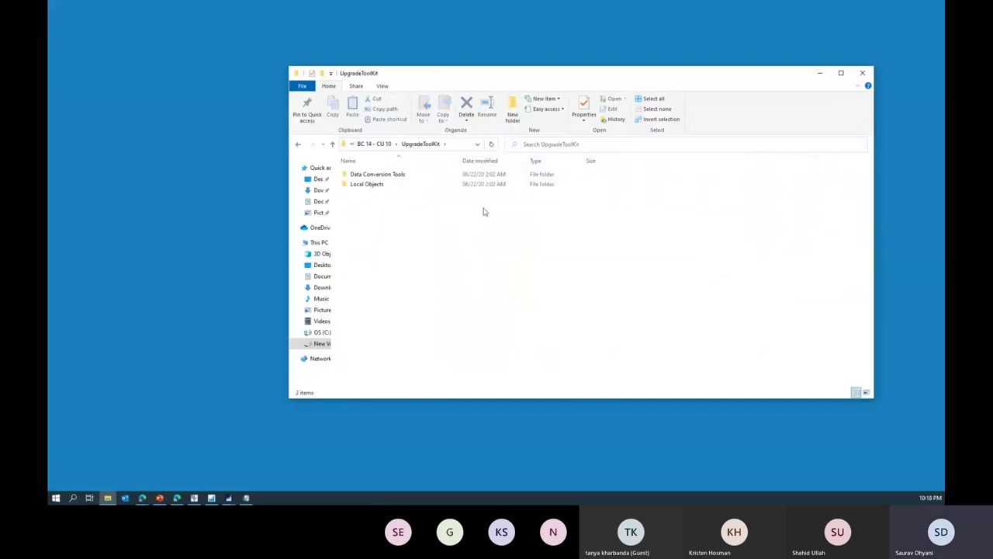
{"action": "key", "text": "Down"}
{"action": "key", "text": "Up"}
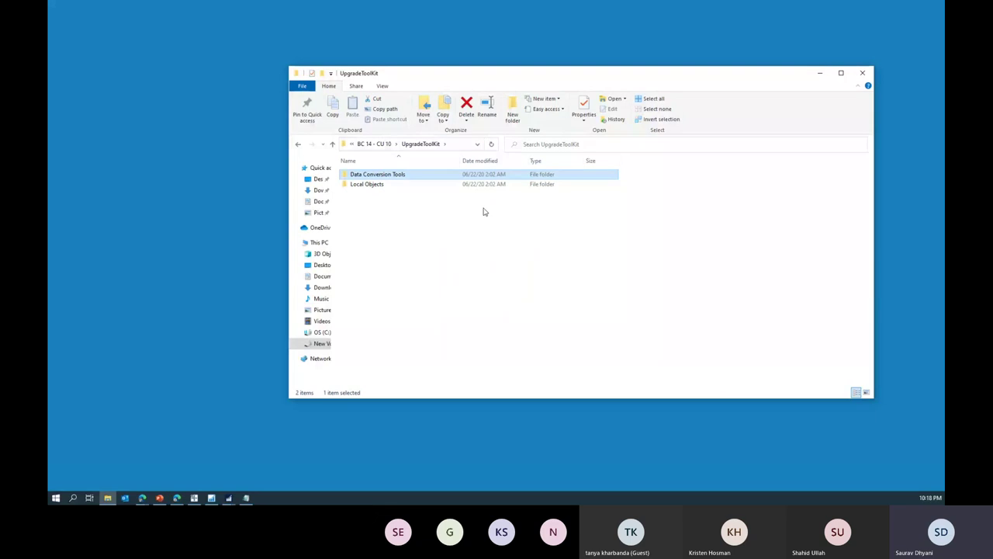
{"action": "key", "text": "Down"}
{"action": "key", "text": "Return"}
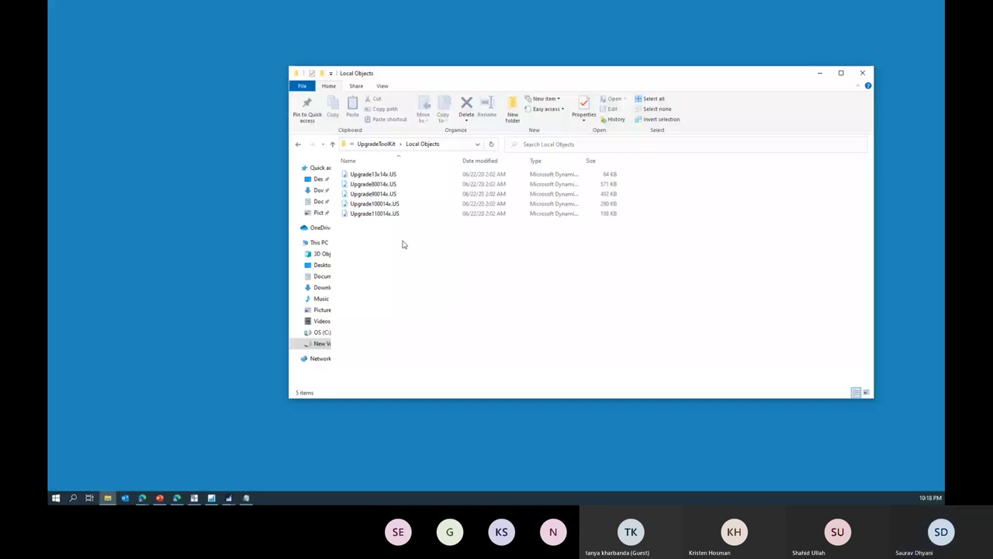
Examine the upgrade object files from Upgrade13x14x.US to Upgrade110014x.US in the Local Objects folder.
{"action": "key", "text": "ctrl+a"}
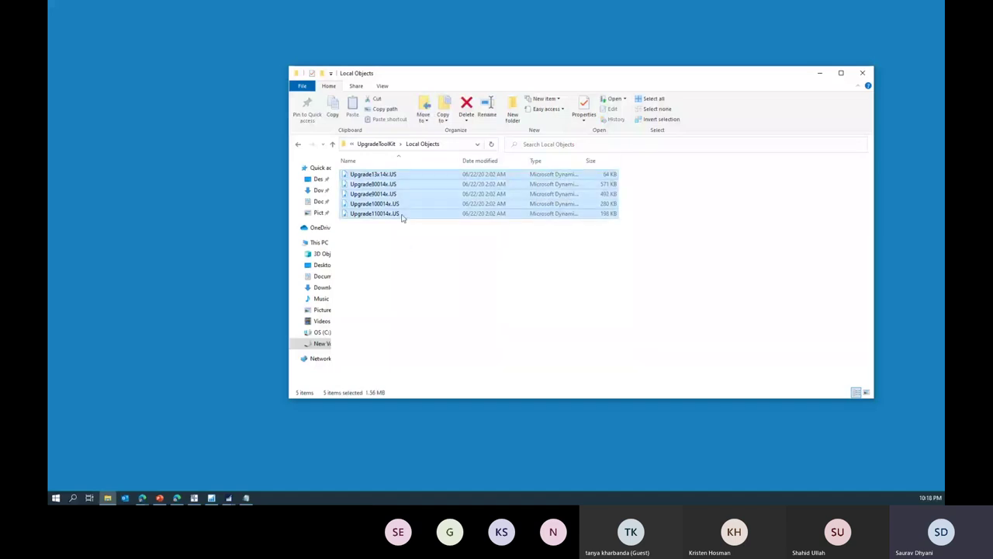
{"action": "left_click", "coordinate": [392, 175]}
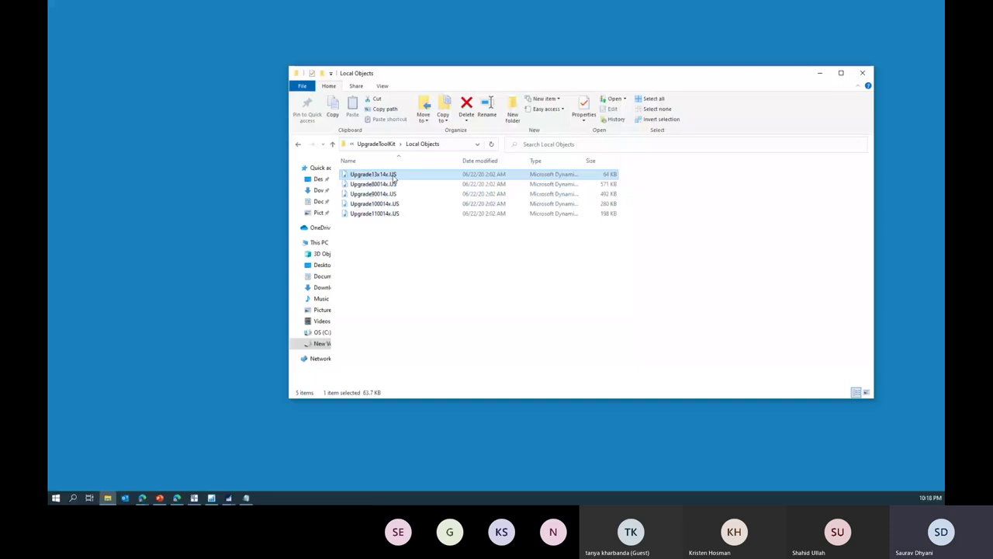
{"action": "key", "text": "Down"}
{"action": "key", "text": "Down"}
{"action": "key", "text": "Down"}
{"action": "key", "text": "Down"}
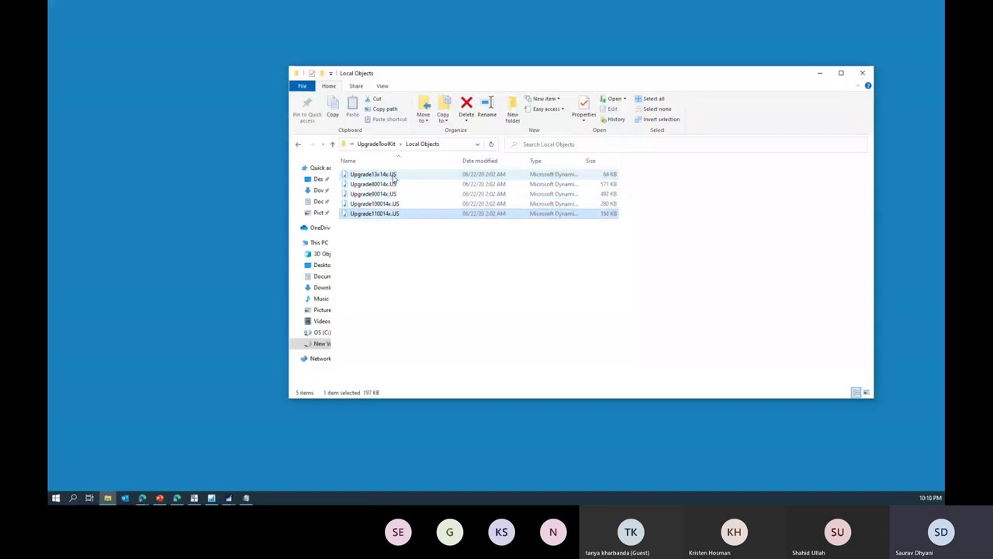
{"action": "key", "text": "Up"}
{"action": "key", "text": "Up"}
{"action": "key", "text": "Up"}
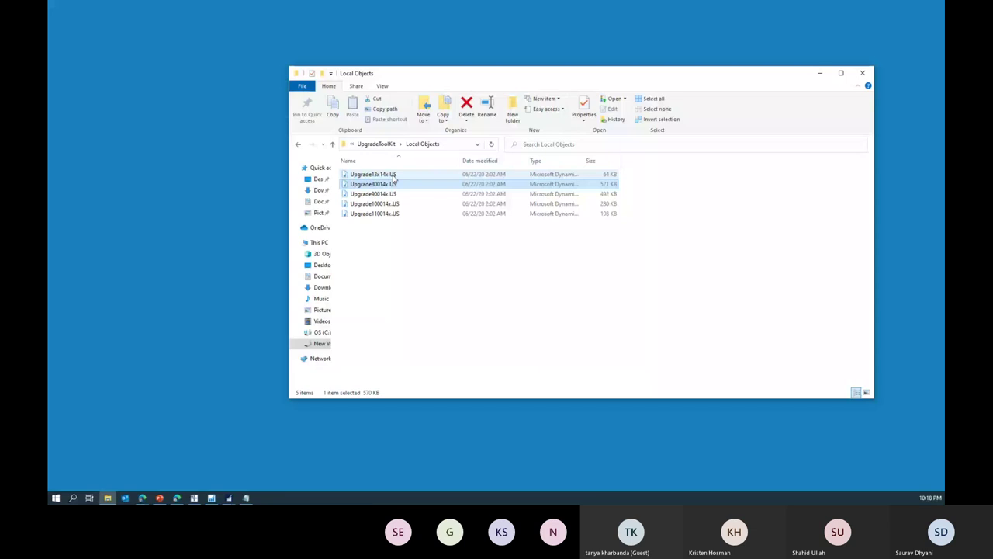
Select the files from Upgrade13x14x.US to Upgrade100014x.US, then minimize the folder window.
{"action": "left_click", "coordinate": [393, 175]}
{"action": "key", "text": "shift+Down"}
{"action": "key", "text": "shift+Down"}
{"action": "key", "text": "shift+Down"}
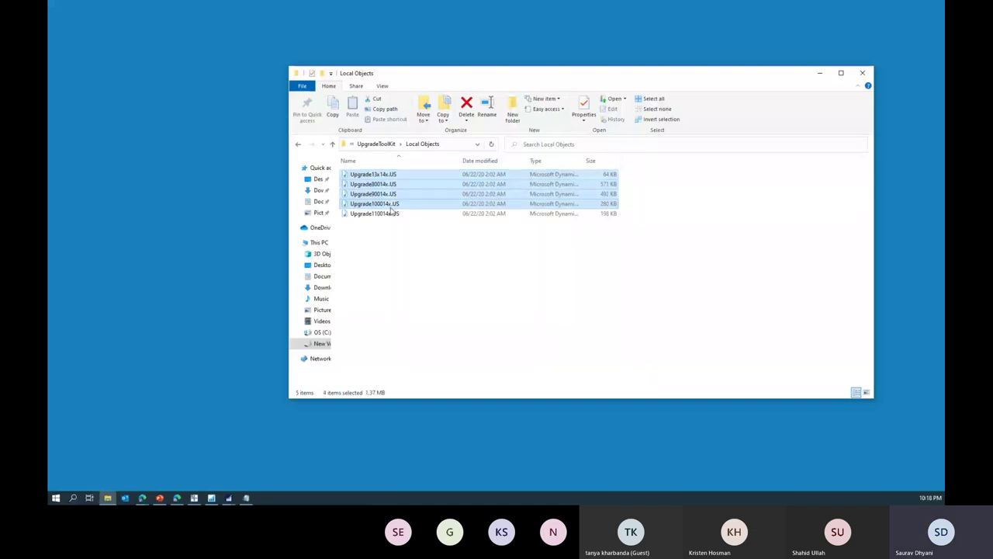
{"action": "left_click", "coordinate": [825, 73]}
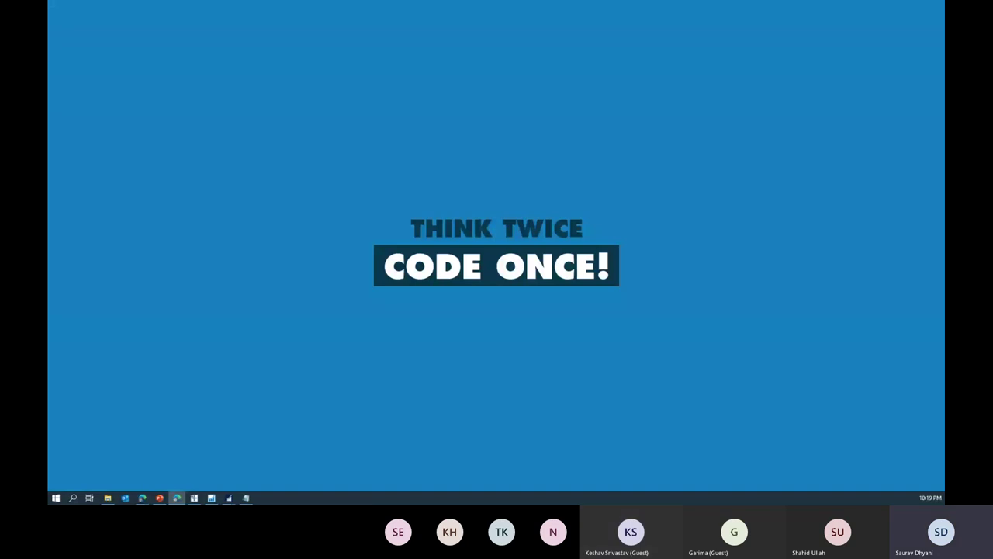
Switch back to the Local Objects folder, maximize its window, and select all five upgrade files.
{"action": "key", "text": "alt+Tab"}
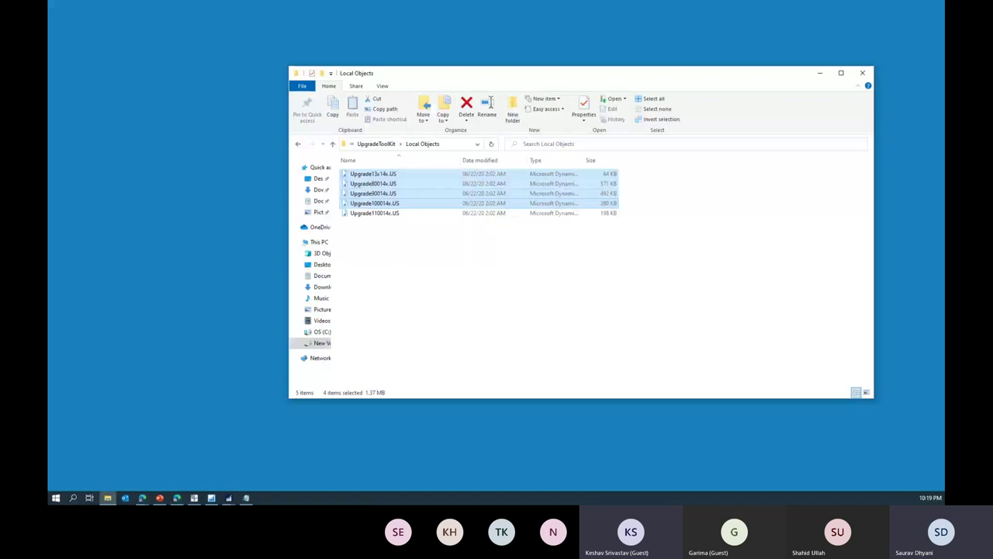
{"action": "left_click", "coordinate": [424, 242]}
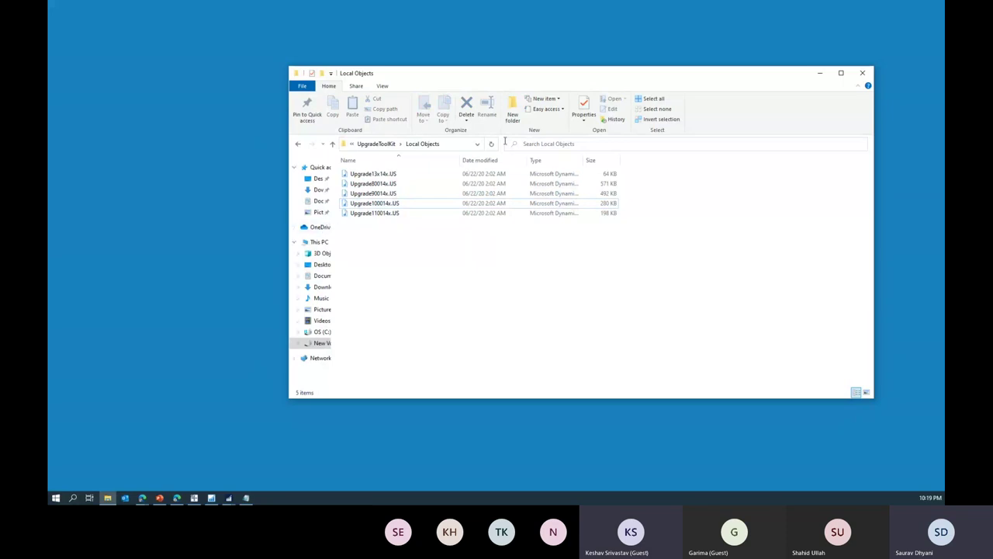
{"action": "double_click", "coordinate": [542, 79]}
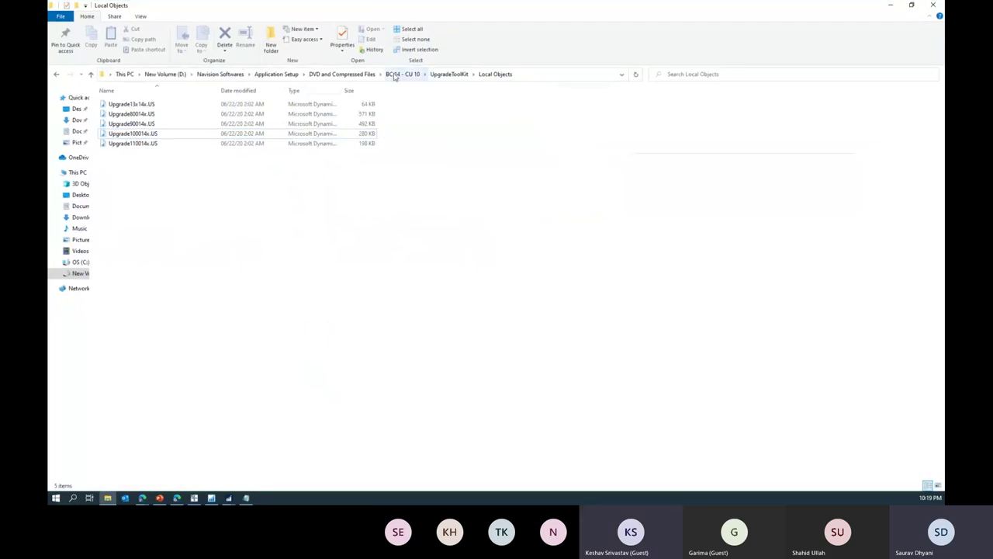
{"action": "left_click_drag", "start_coordinate": [272, 168], "coordinate": [269, 107]}
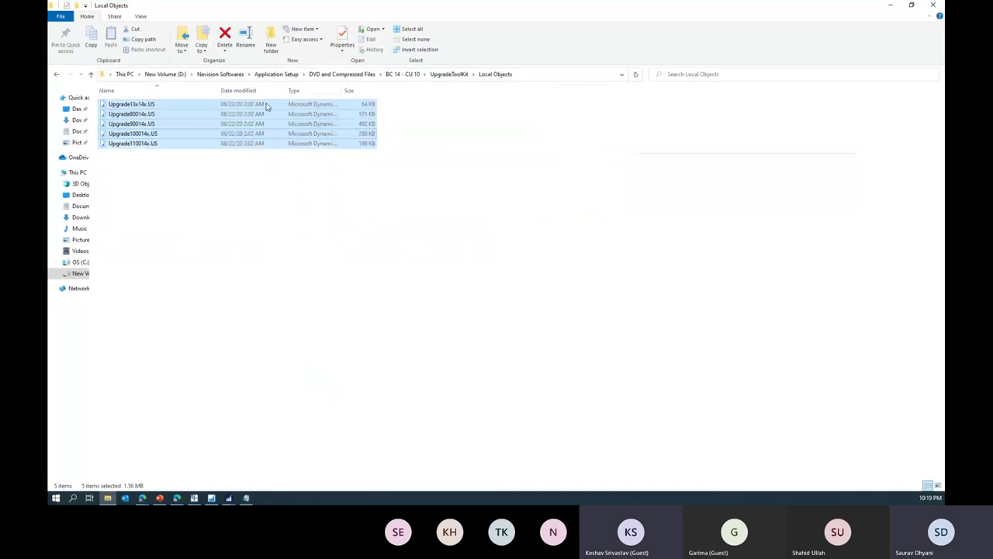
Step through the upgrade files from Upgrade13x14x.US to Upgrade90014x.US one at a time, then minimize the Local Objects folder window.
{"action": "left_click", "coordinate": [153, 154]}
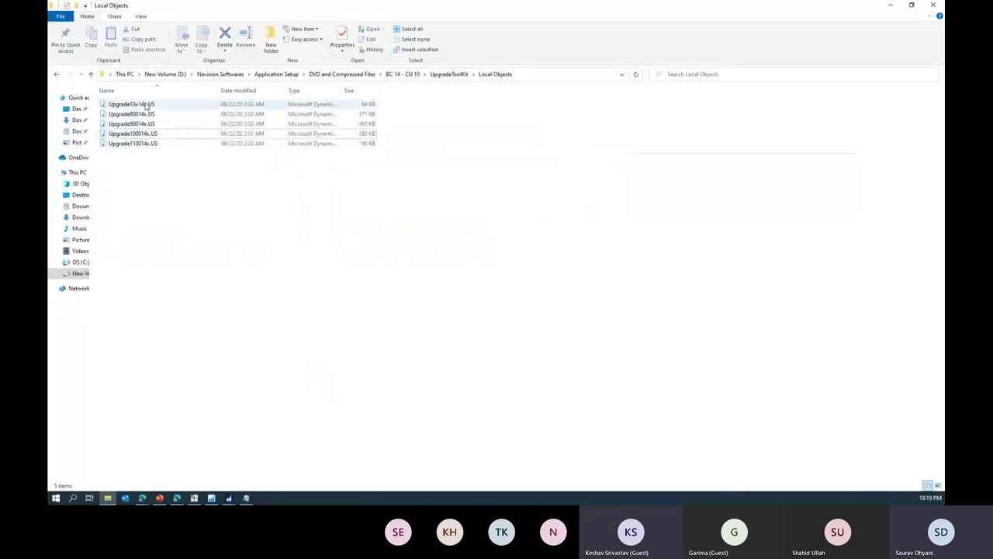
{"action": "left_click", "coordinate": [146, 105]}
{"action": "key", "text": "Down"}
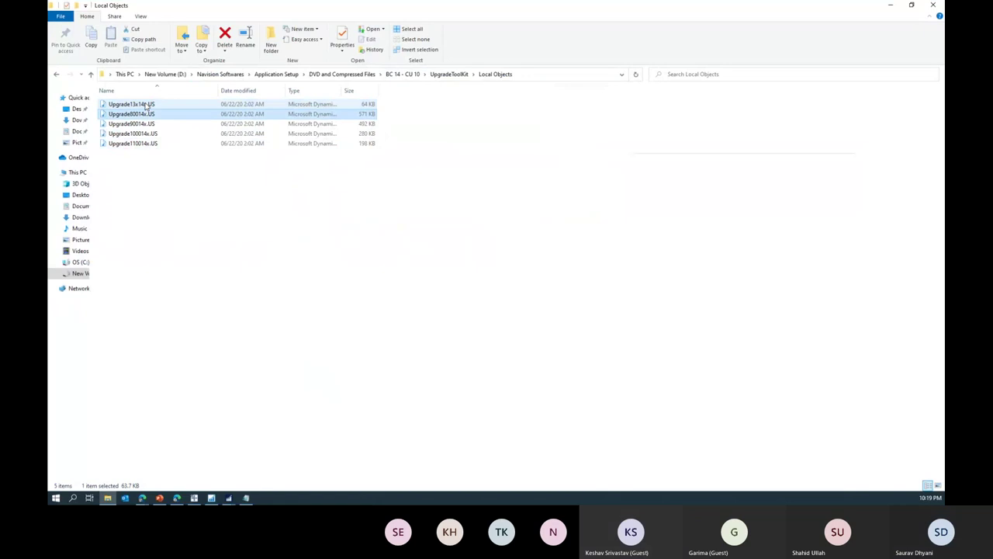
{"action": "key", "text": "Down"}
{"action": "key", "text": "Down"}
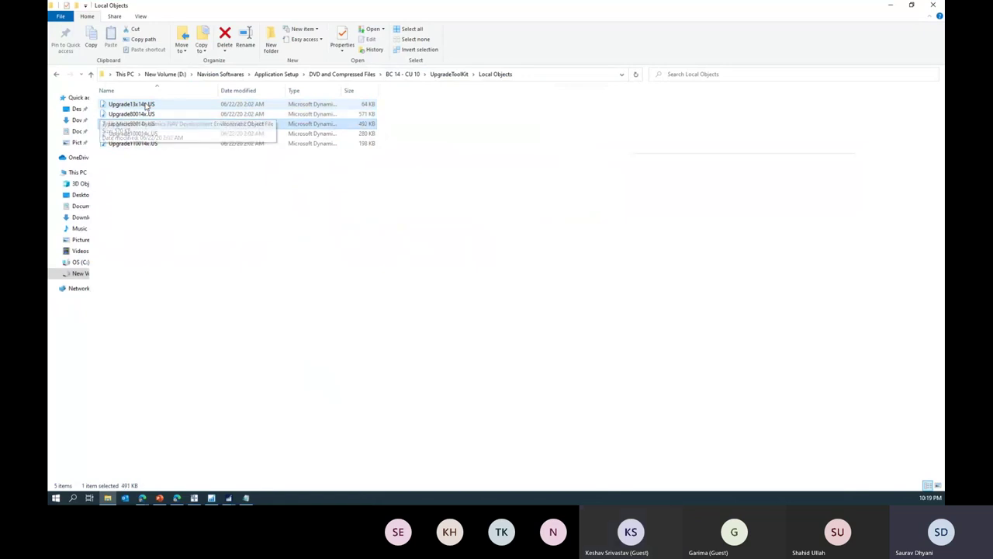
{"action": "key", "text": "Up"}
{"action": "key", "text": "Up"}
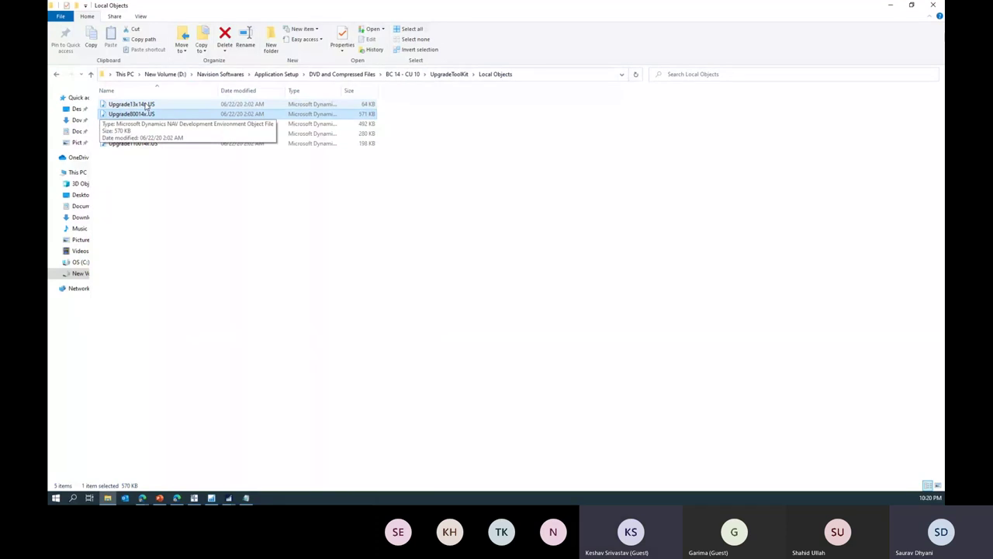
{"action": "key", "text": "Down"}
{"action": "key", "text": "Down"}
{"action": "key", "text": "Up"}
{"action": "key", "text": "Up"}
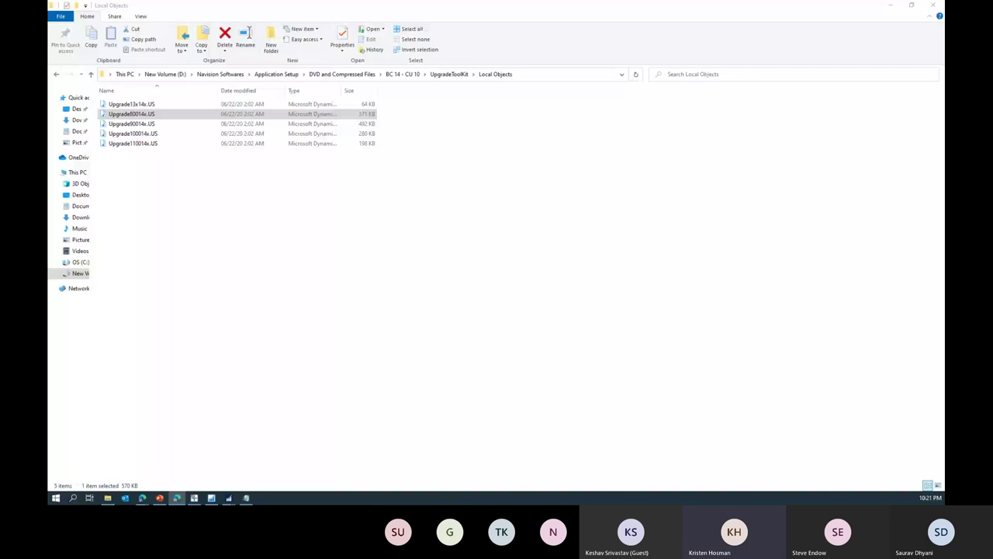
{"action": "left_click", "coordinate": [888, 5]}
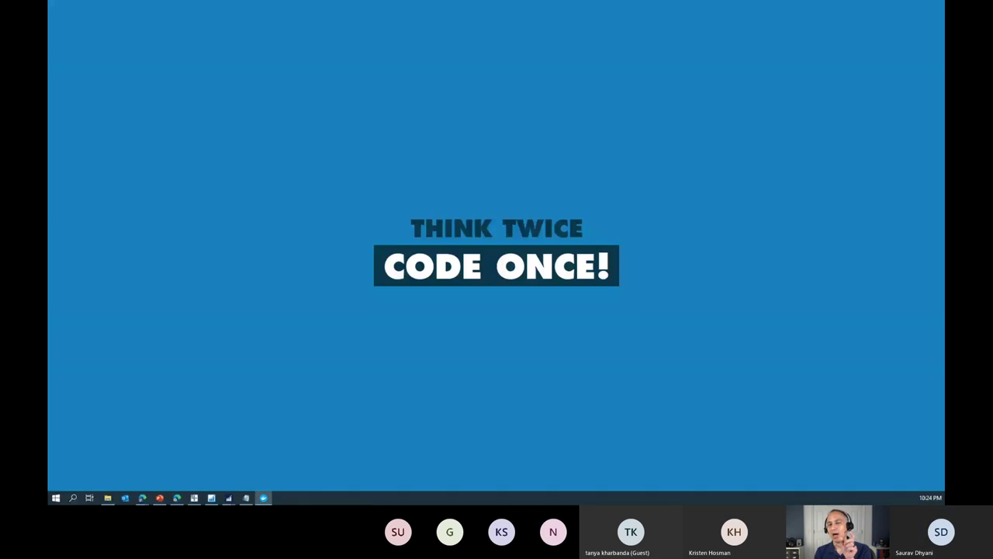
In Windows PowerShell ISE, write Get-InstalledModule navcontainerhelper in the script and run that line as a selection.
{"action": "left_click_drag", "start_coordinate": [58, 44], "coordinate": [364, 149]}
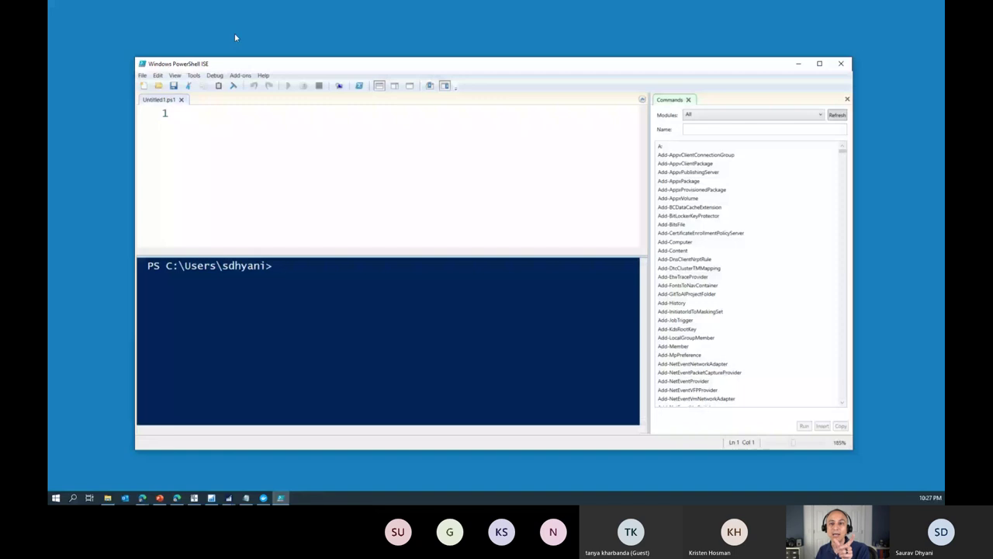
{"action": "type", "text": "Ge"}
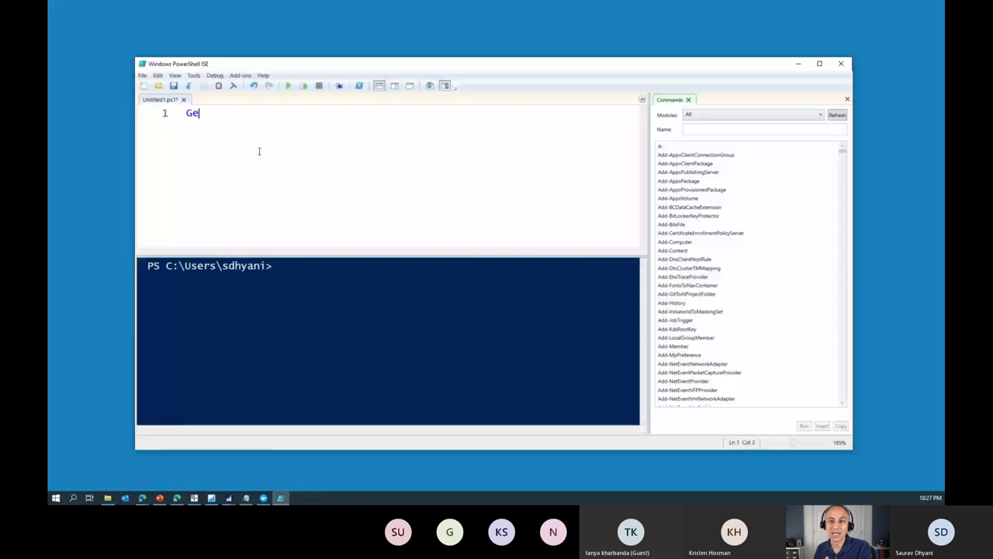
{"action": "type", "text": "t-installedModule"}
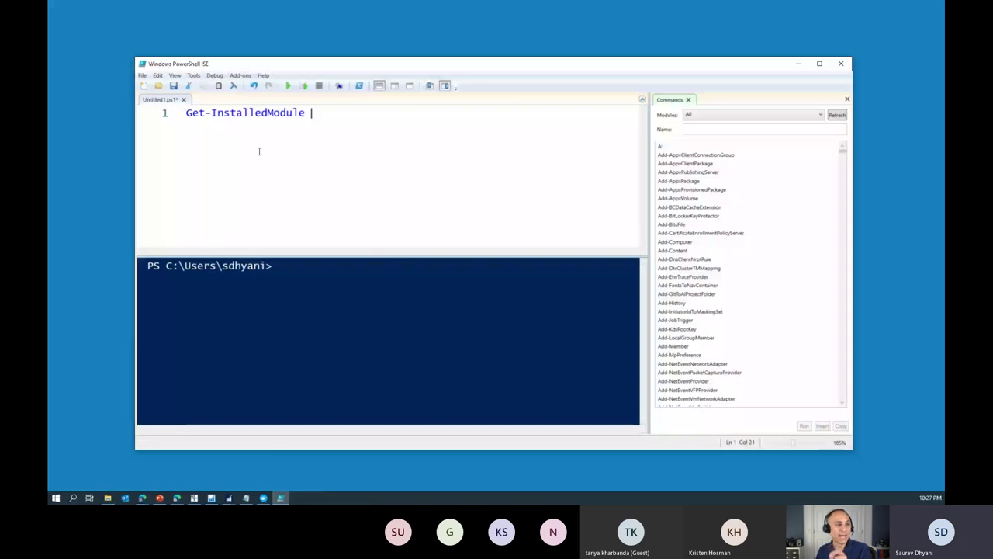
{"action": "type", "text": " nav"}
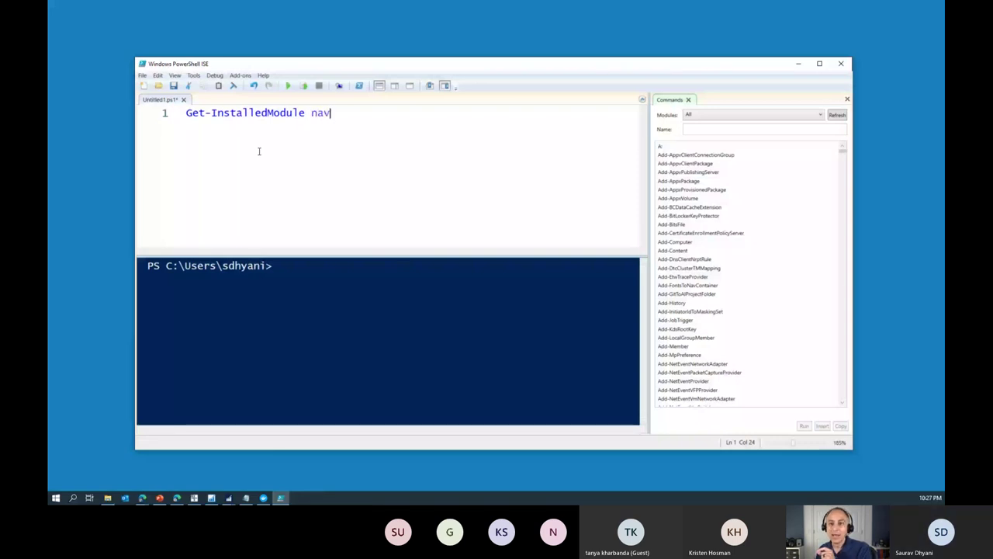
{"action": "type", "text": "containerhel"}
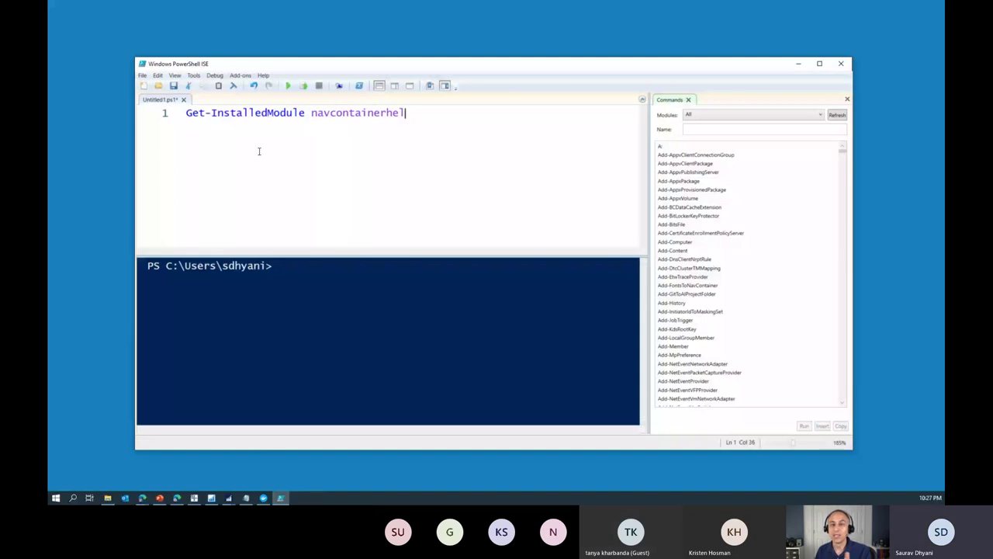
{"action": "type", "text": "per"}
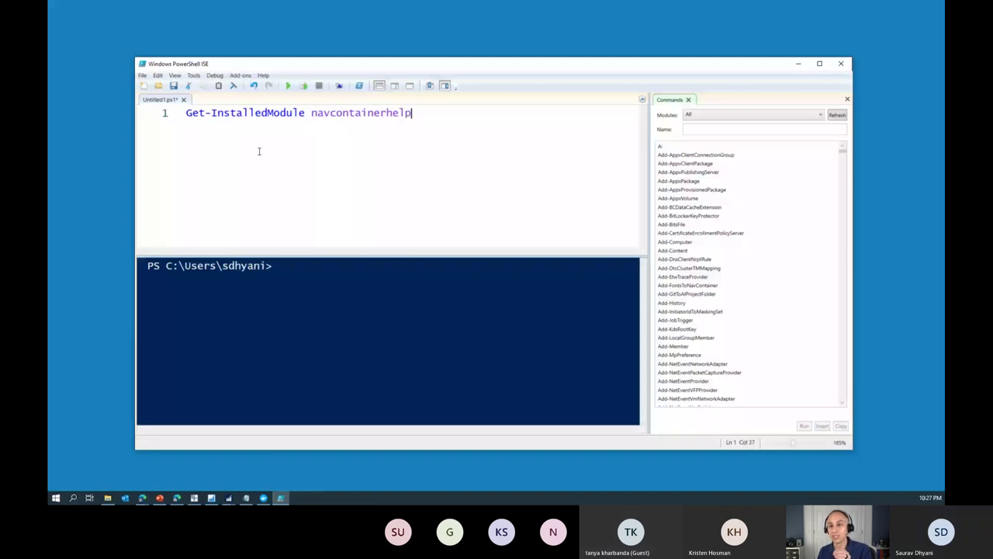
{"action": "key", "text": "ctrl+a"}
{"action": "left_click", "coordinate": [303, 86]}
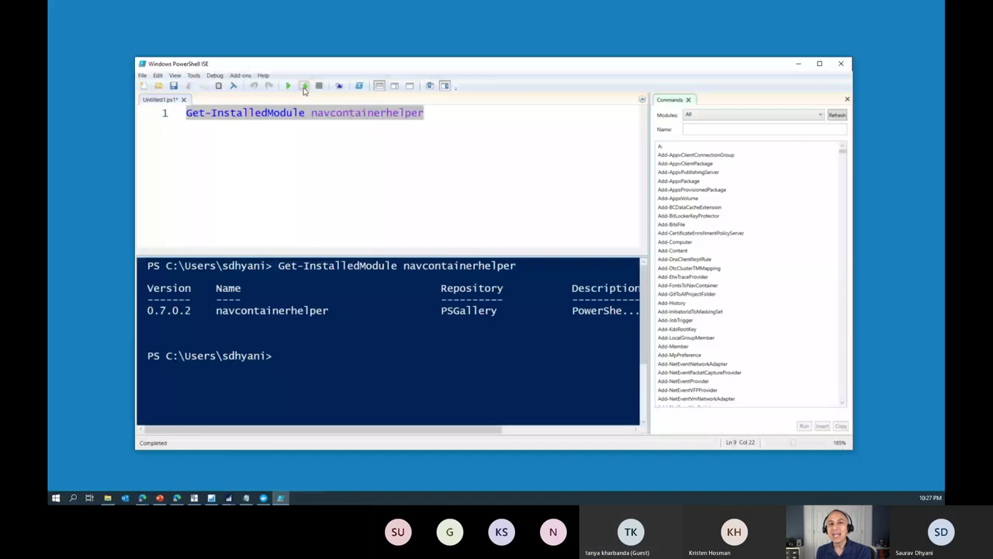
Add two new lines below the Get-InstalledModule command in the script.
{"action": "left_click", "coordinate": [458, 114]}
{"action": "key", "text": "Return"}
{"action": "key", "text": "Return"}
{"action": "type", "text": "un"}
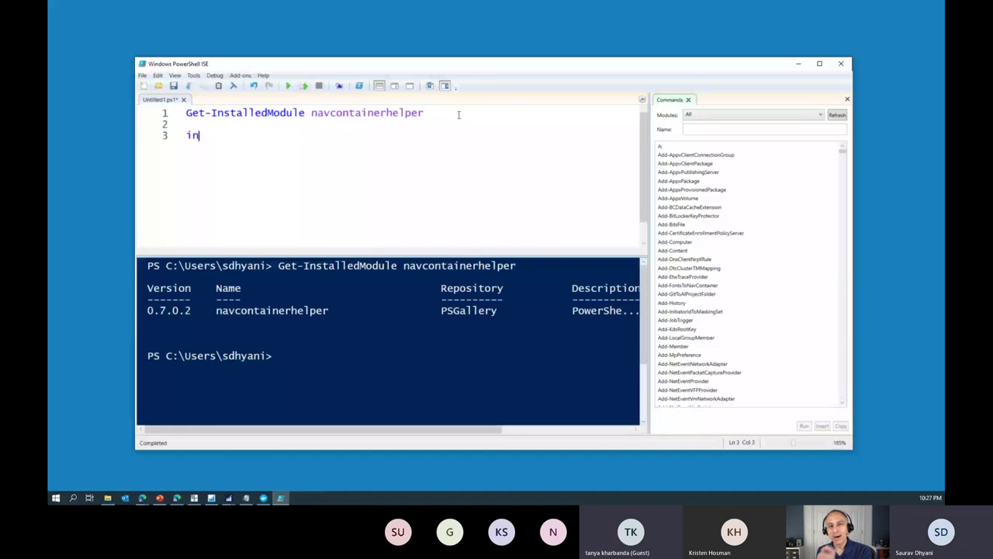
{"action": "key", "text": "BackSpace"}
{"action": "key", "text": "BackSpace"}
{"action": "type", "text": "uninstall-"}
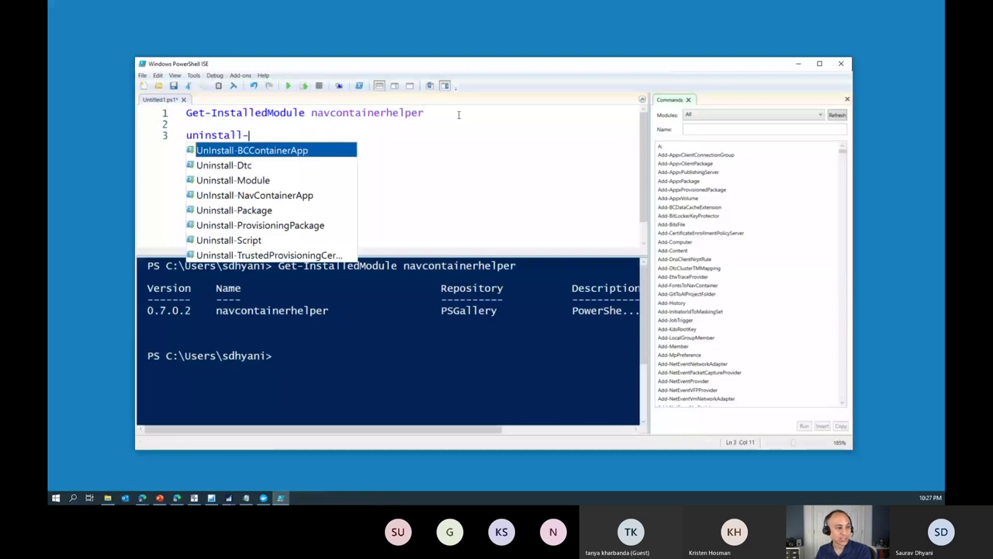
{"action": "type", "text": "na"}
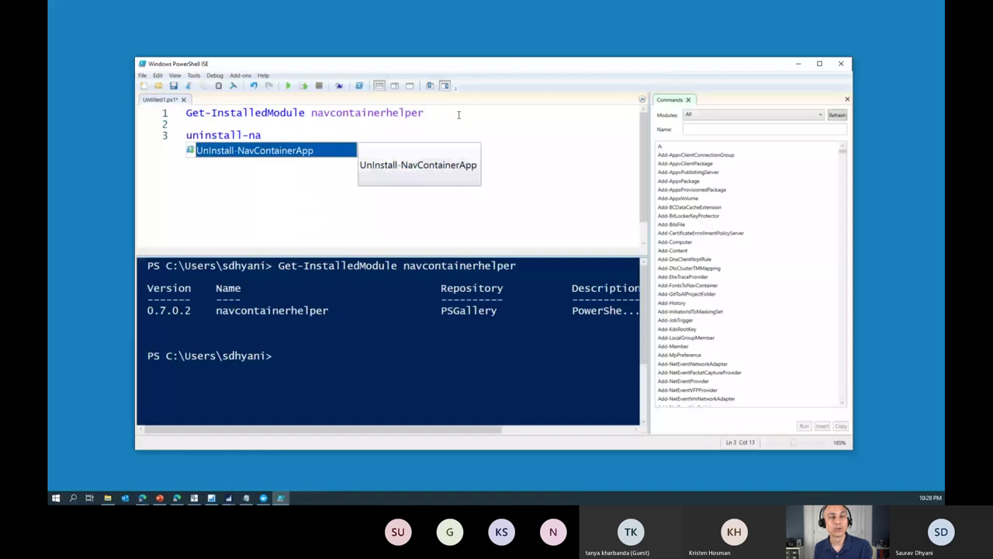
{"action": "key", "text": "shift+Home"}
Write Update-Module navcontainerhelper -Force on line 3 of the script without running it.
{"action": "type", "text": "upda"}
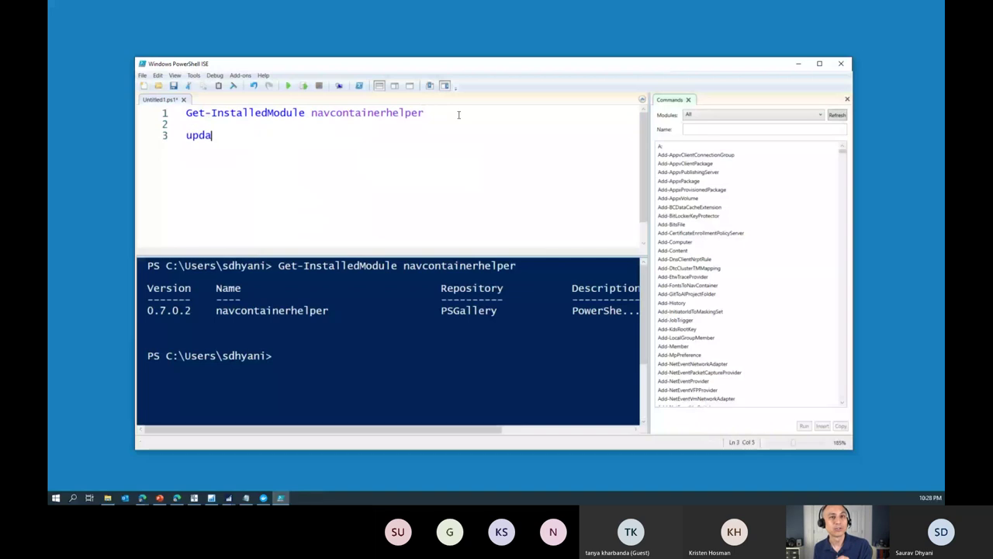
{"action": "type", "text": "te-"}
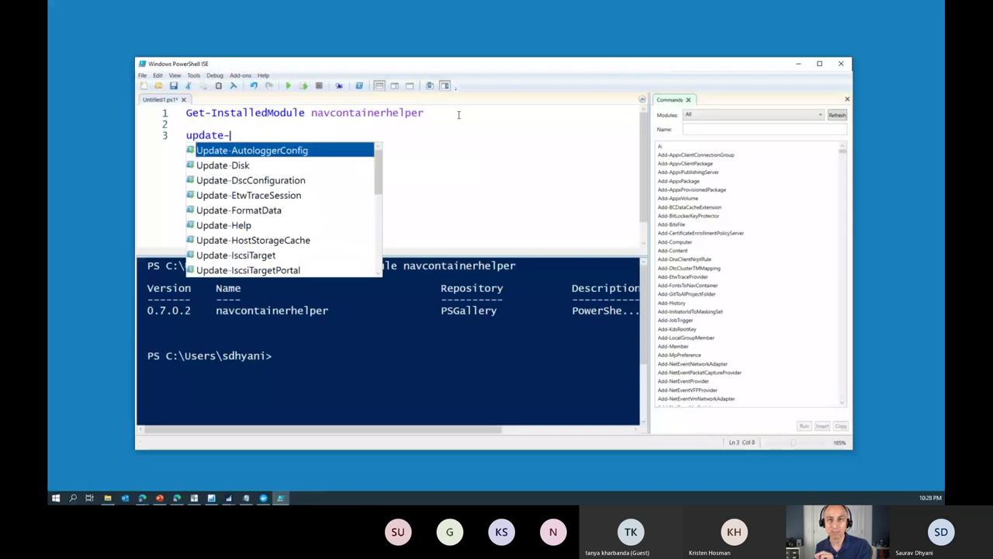
{"action": "type", "text": "n"}
{"action": "key", "text": "BackSpace"}
{"action": "type", "text": "od"}
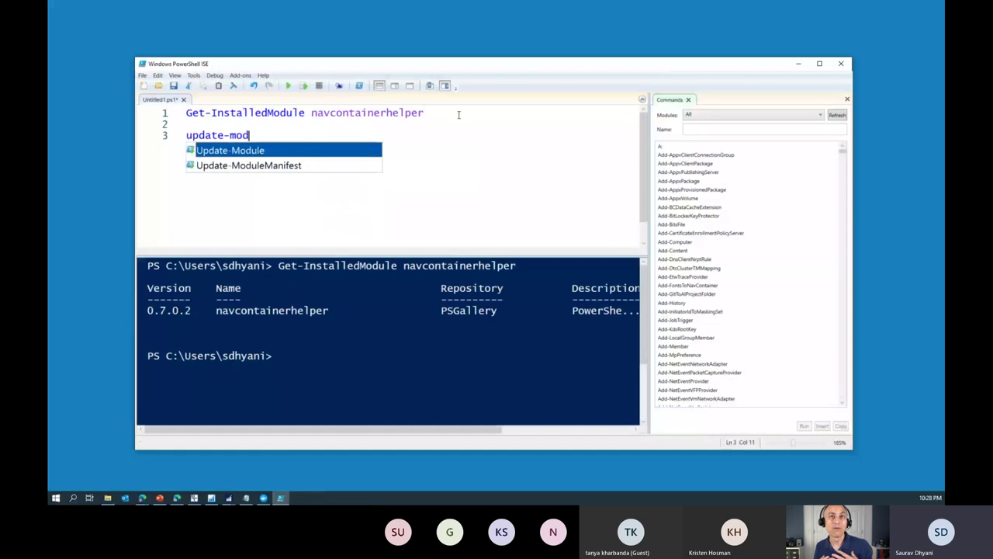
{"action": "key", "text": "Tab"}
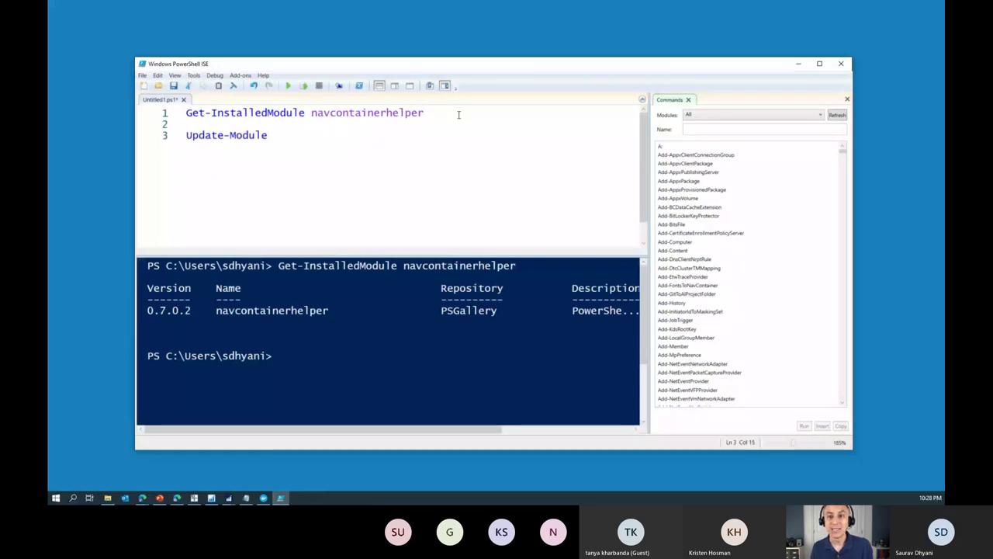
{"action": "type", "text": "navcontai"}
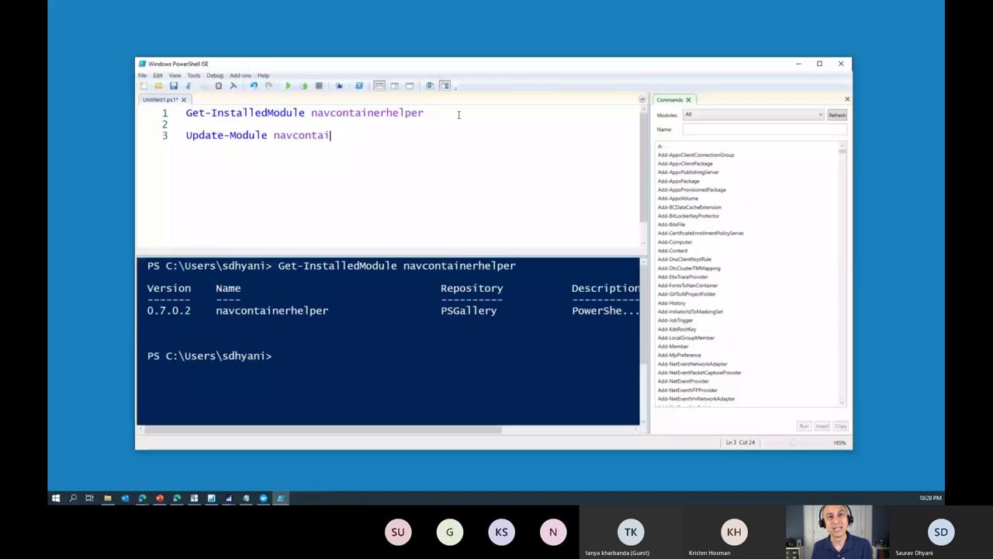
{"action": "key", "text": "Tab"}
{"action": "type", "text": "-Force"}
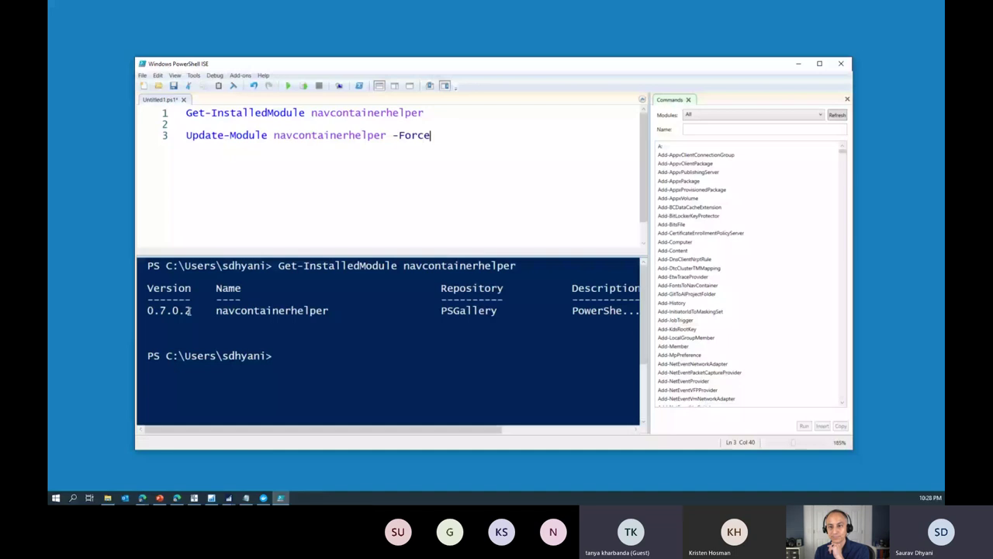
Highlight the full version number of the installed navcontainerhelper module in the console output.
{"action": "key", "text": "ctrl+d"}
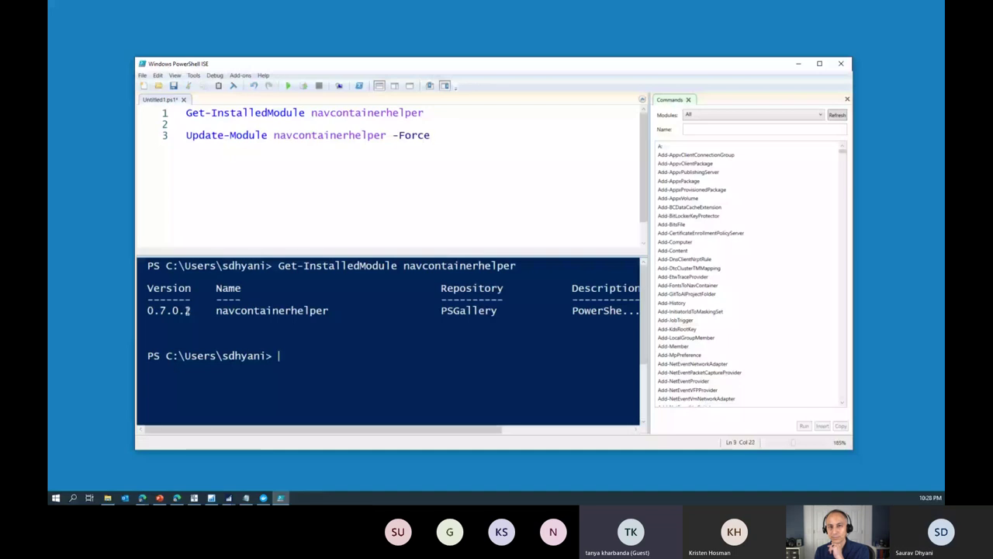
{"action": "double_click", "coordinate": [187, 310]}
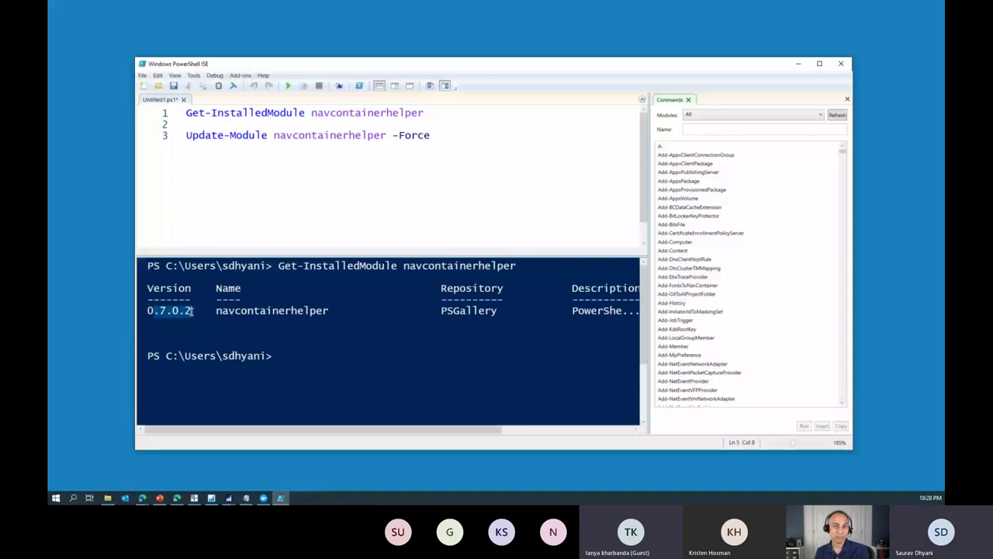
{"action": "left_click", "coordinate": [192, 310]}
{"action": "left_click_drag", "start_coordinate": [192, 310], "coordinate": [138, 314]}
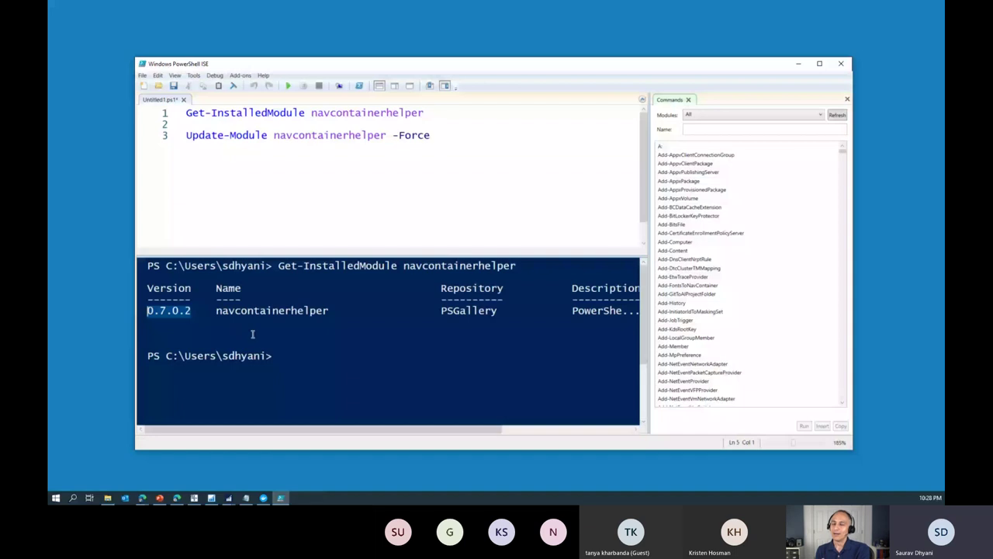
Minimize the PowerShell ISE window and open the Docker Engine settings in Docker Desktop.
{"action": "left_click", "coordinate": [283, 498]}
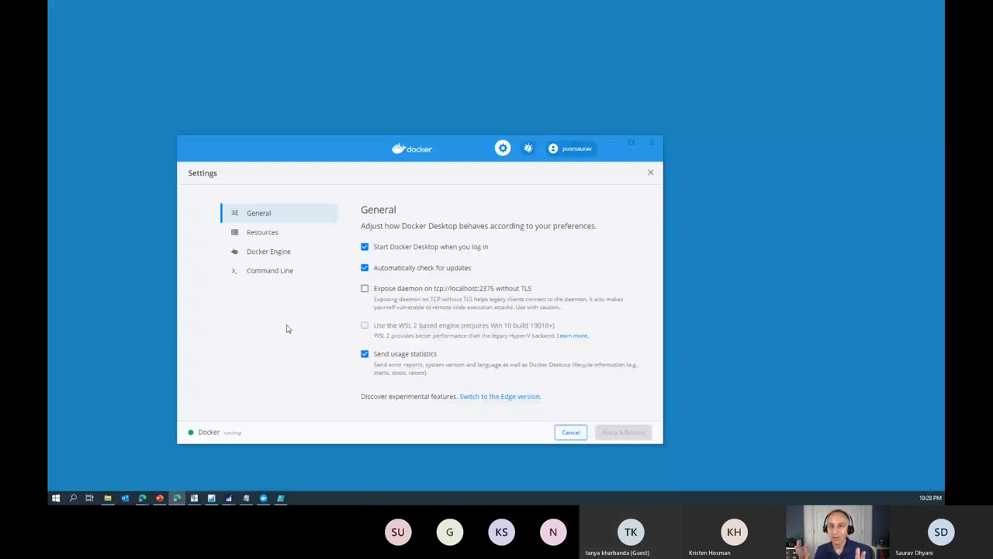
{"action": "left_click", "coordinate": [279, 499]}
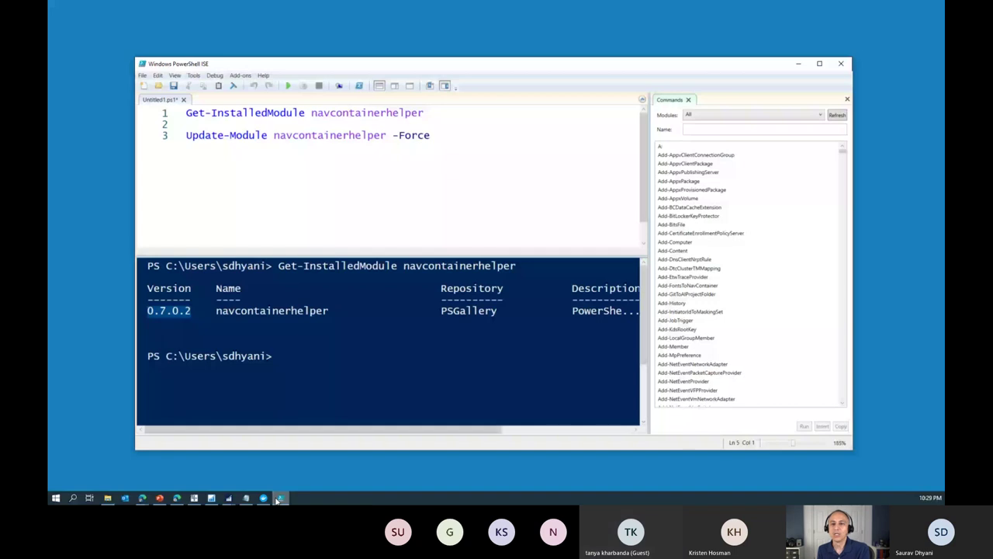
{"action": "left_click", "coordinate": [277, 501]}
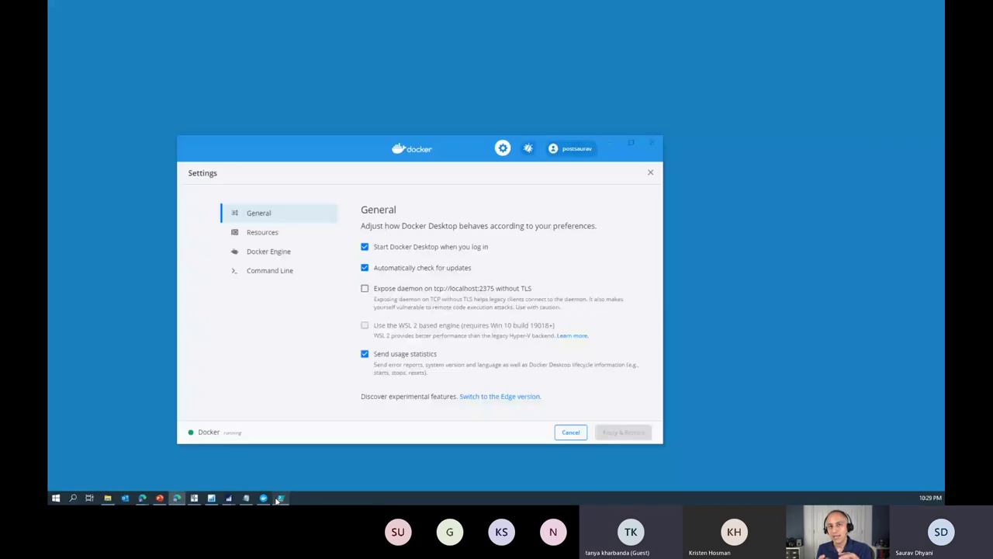
{"action": "left_click", "coordinate": [271, 255]}
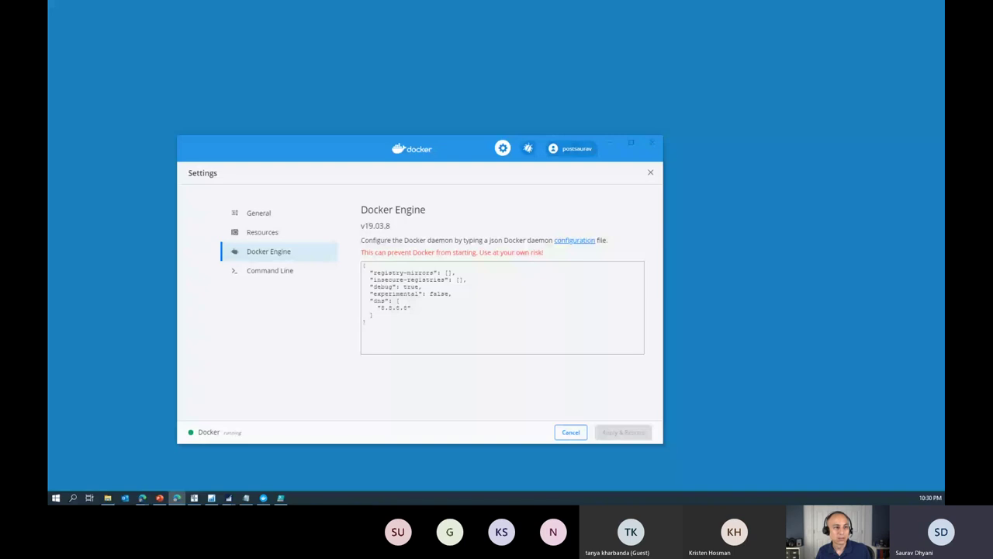
Highlight the dns entry in the Docker daemon configuration, enlarging the window to full screen for it and restoring its size after.
{"action": "mouse_move", "coordinate": [366, 293]}
{"action": "left_mouse_down"}
{"action": "mouse_move", "coordinate": [437, 306]}
{"action": "mouse_move", "coordinate": [352, 303]}
{"action": "left_mouse_up"}
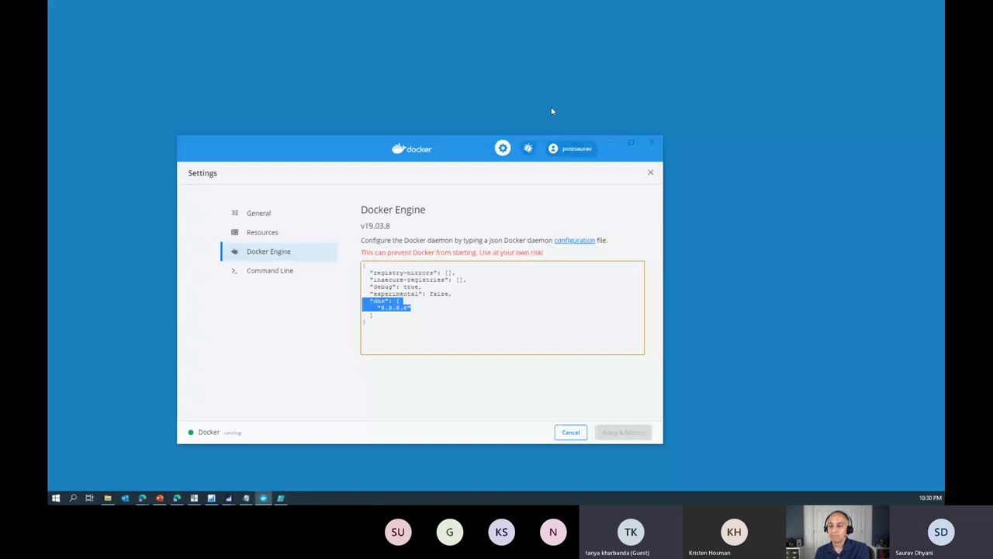
{"action": "left_click", "coordinate": [630, 143]}
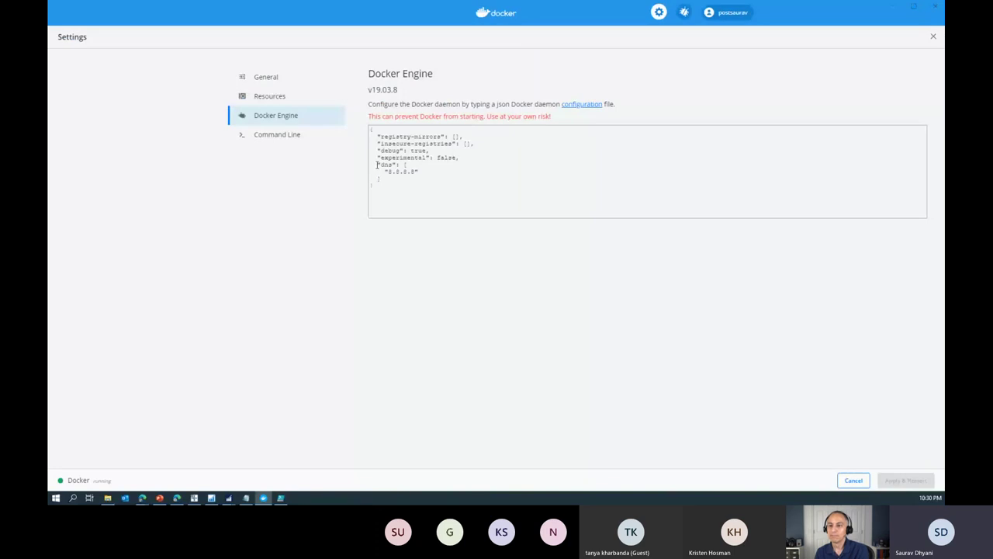
{"action": "left_click", "coordinate": [429, 175]}
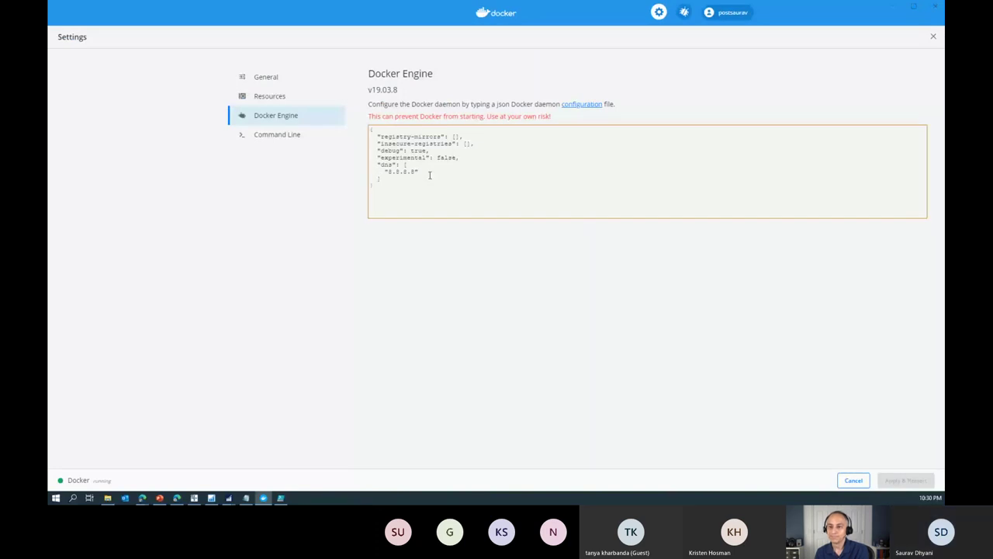
{"action": "key", "text": "shift+Up"}
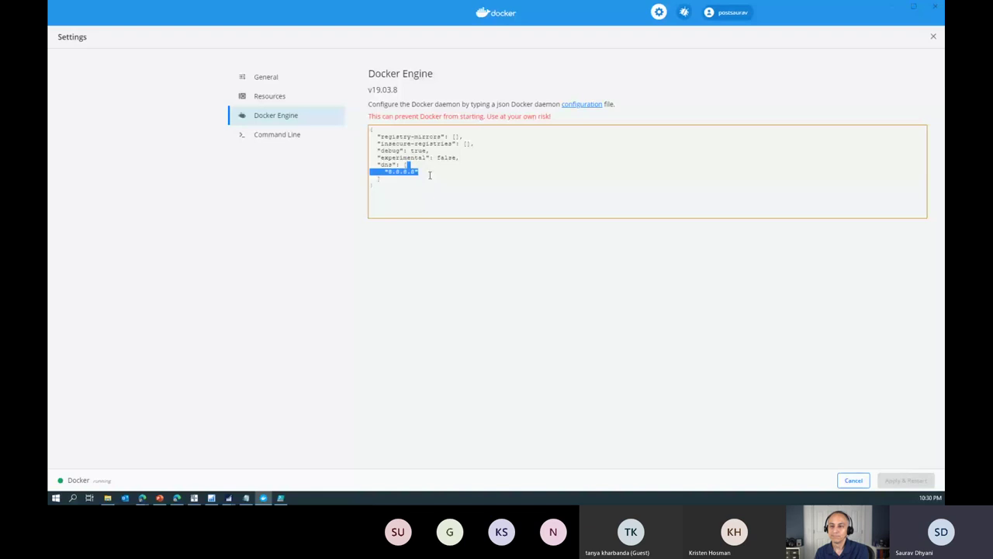
{"action": "key", "text": "shift+Home"}
{"action": "key", "text": "shift+Left"}
{"action": "key", "text": "shift+Left"}
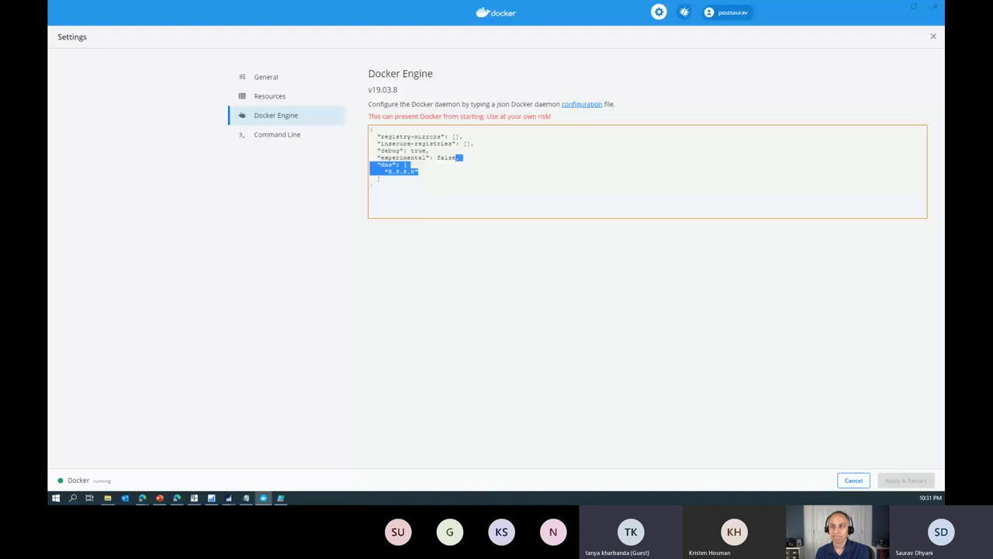
{"action": "double_click", "coordinate": [338, 6]}
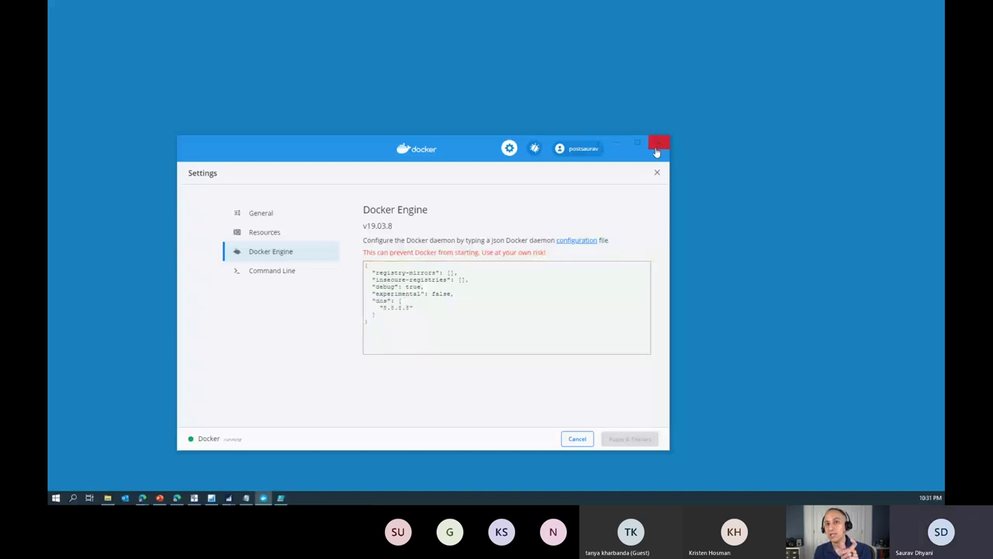
Close the Docker settings window and bring up the Auto Email V14 - V2 project in Visual Studio Code with an enlarged interface.
{"action": "left_click", "coordinate": [656, 149]}
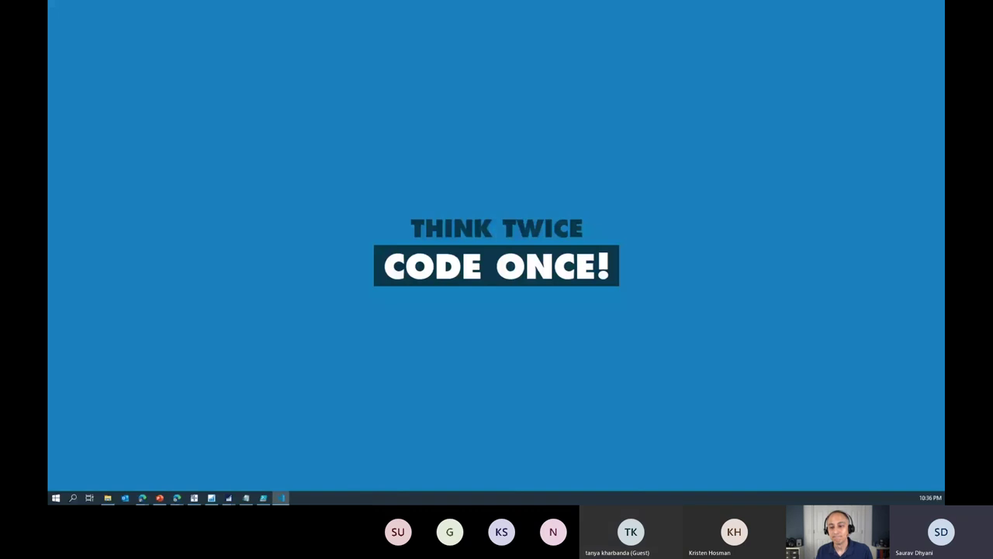
{"action": "key", "text": "alt+Tab"}
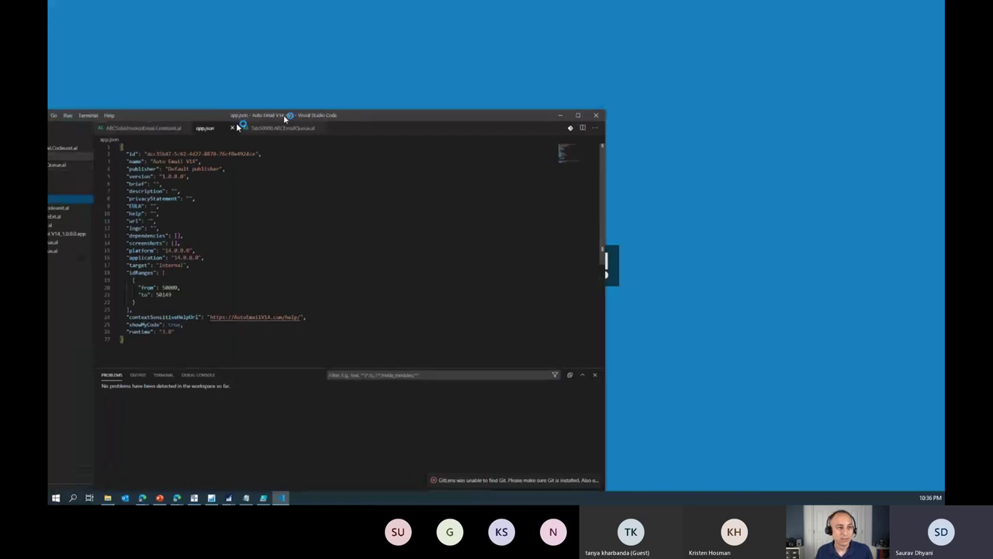
{"action": "left_click_drag", "start_coordinate": [284, 118], "coordinate": [587, 15]}
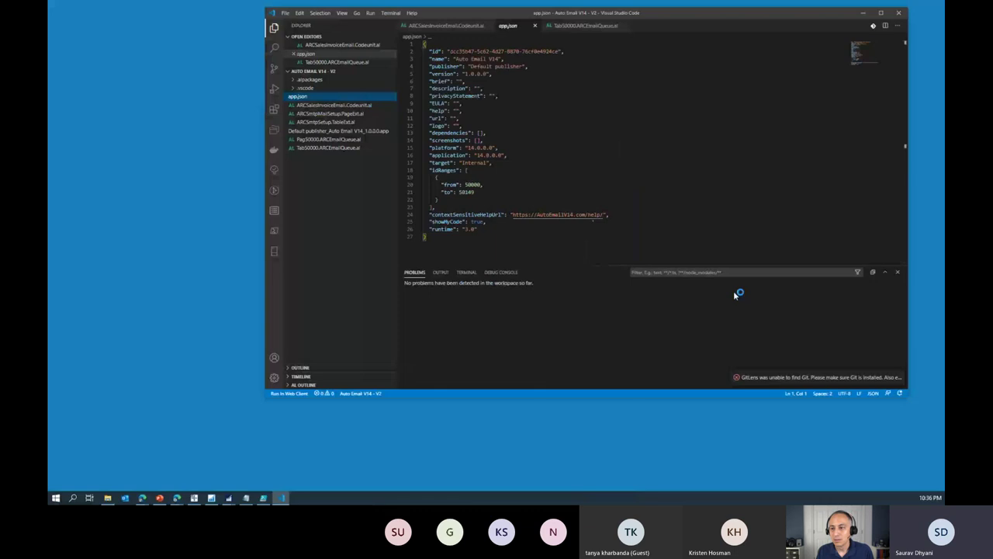
{"action": "key", "text": "ctrl+equal"}
{"action": "key", "text": "ctrl+equal"}
{"action": "key", "text": "ctrl+equal"}
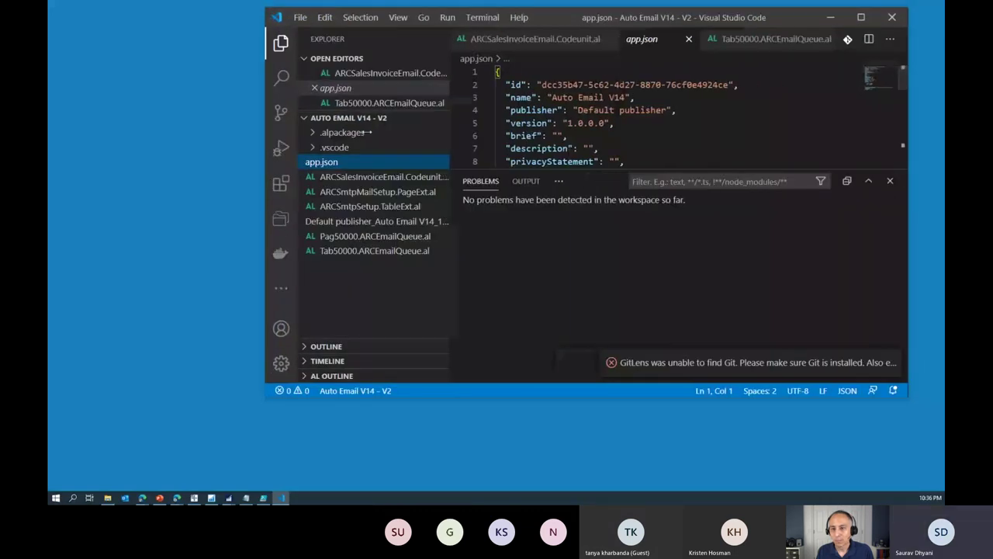
Hide the file explorer and close the ARCSalesInvoiceEmail and Tab50000.ARCEmailQueue files, leaving only app.json open.
{"action": "key", "text": "ctrl+b"}
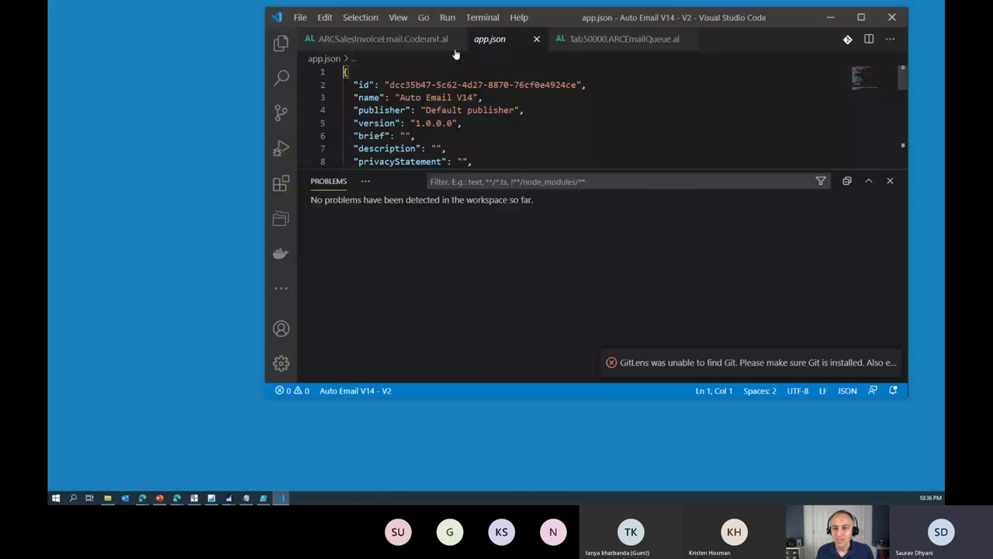
{"action": "left_click", "coordinate": [457, 39]}
{"action": "left_click", "coordinate": [514, 38]}
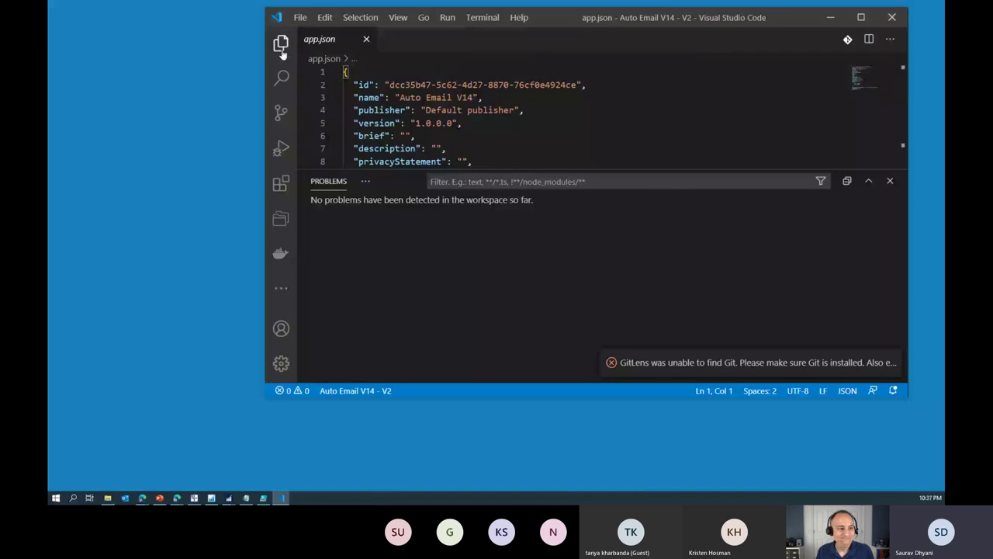
Open launch.json from the .vscode folder and enlarge the editor area to show the whole configuration.
{"action": "left_click", "coordinate": [282, 51]}
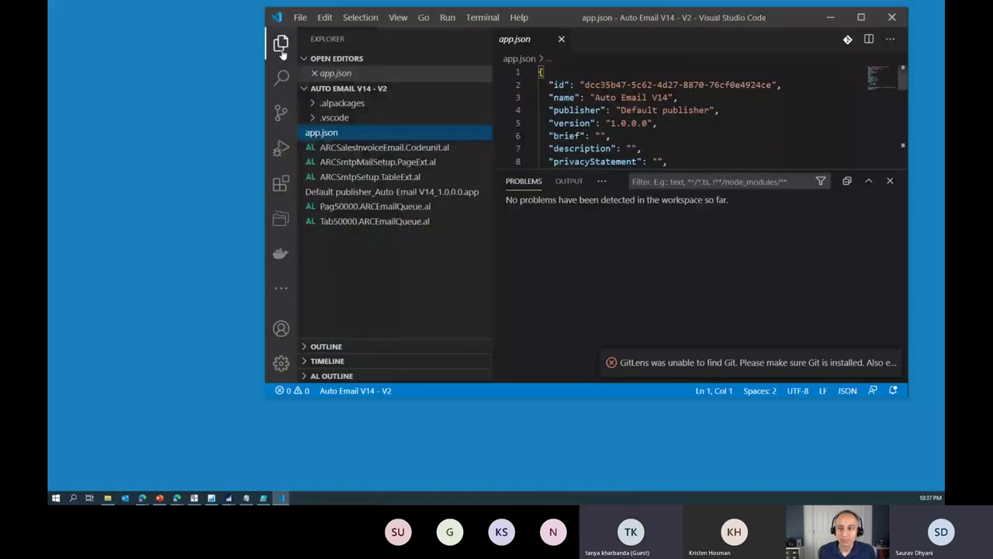
{"action": "left_click", "coordinate": [325, 118]}
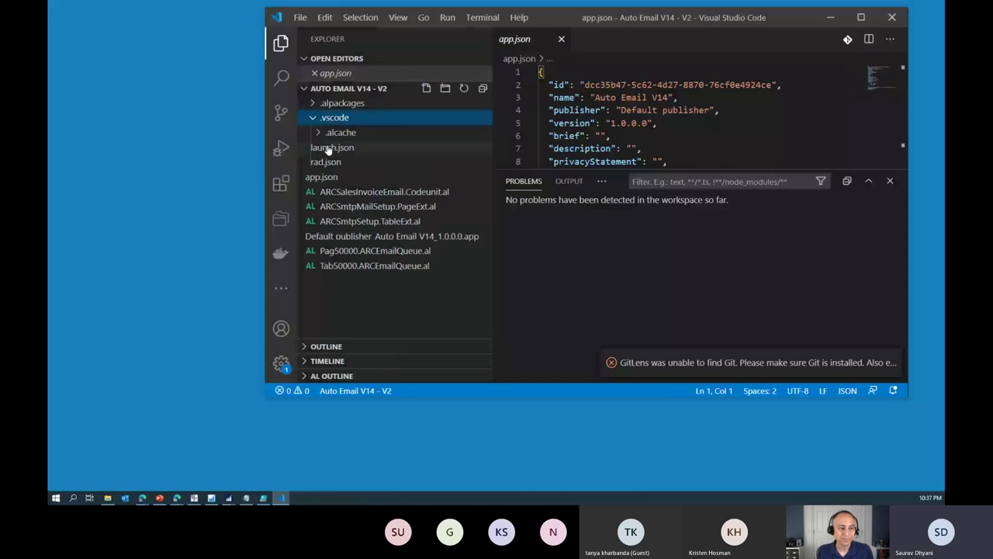
{"action": "left_click", "coordinate": [327, 148]}
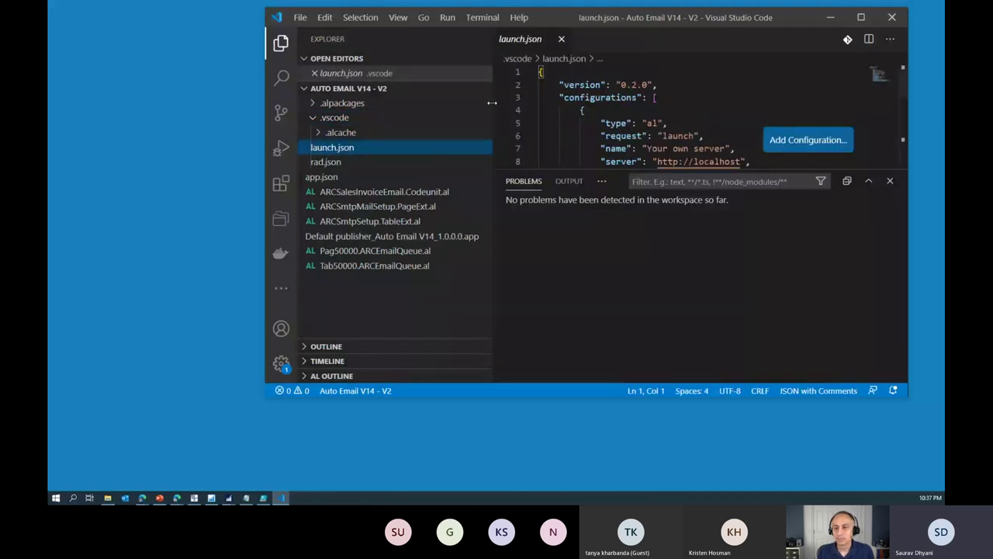
{"action": "left_click_drag", "start_coordinate": [492, 104], "coordinate": [367, 334]}
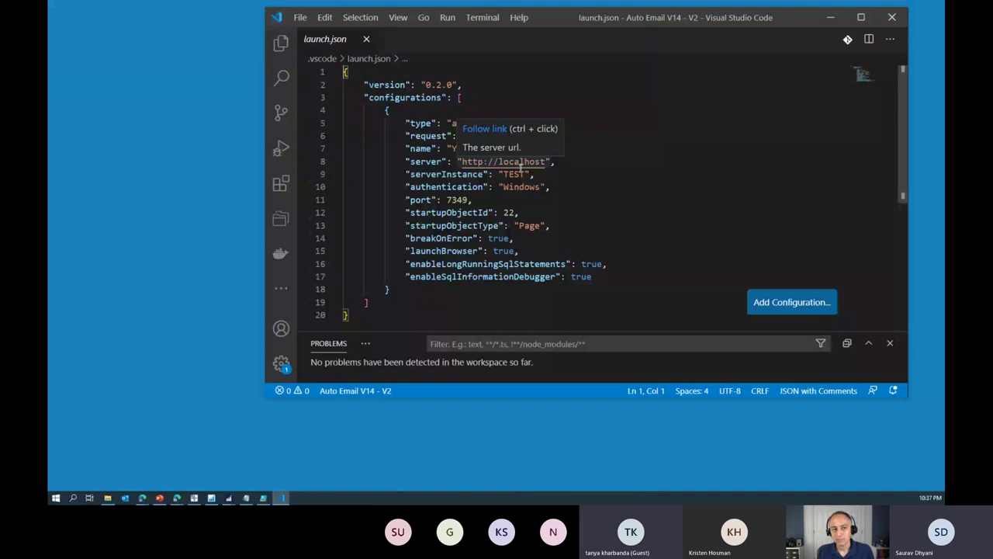
Highlight the serverInstance value in launch.json and view the TEST instance's Database settings in Business Central Server Administration.
{"action": "left_click", "coordinate": [532, 162]}
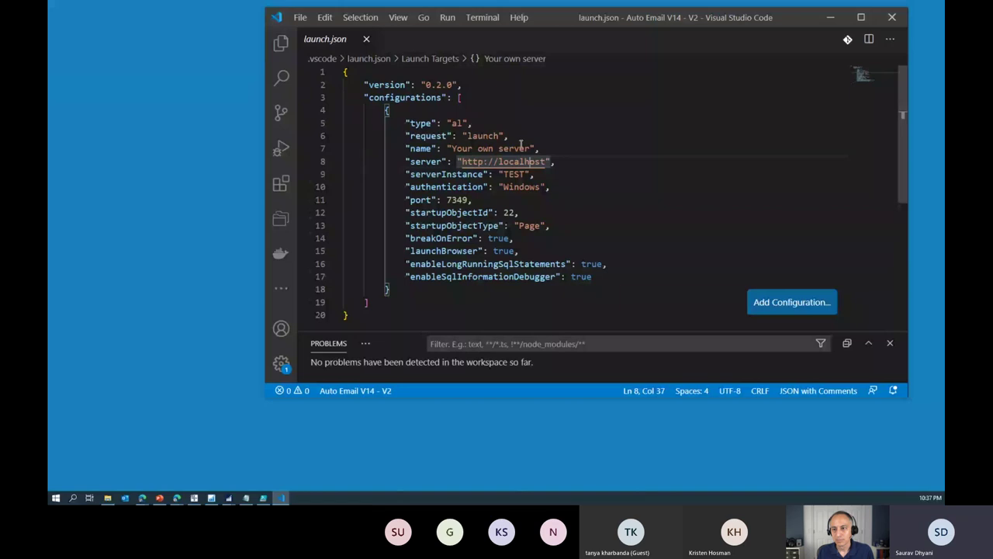
{"action": "double_click", "coordinate": [522, 174]}
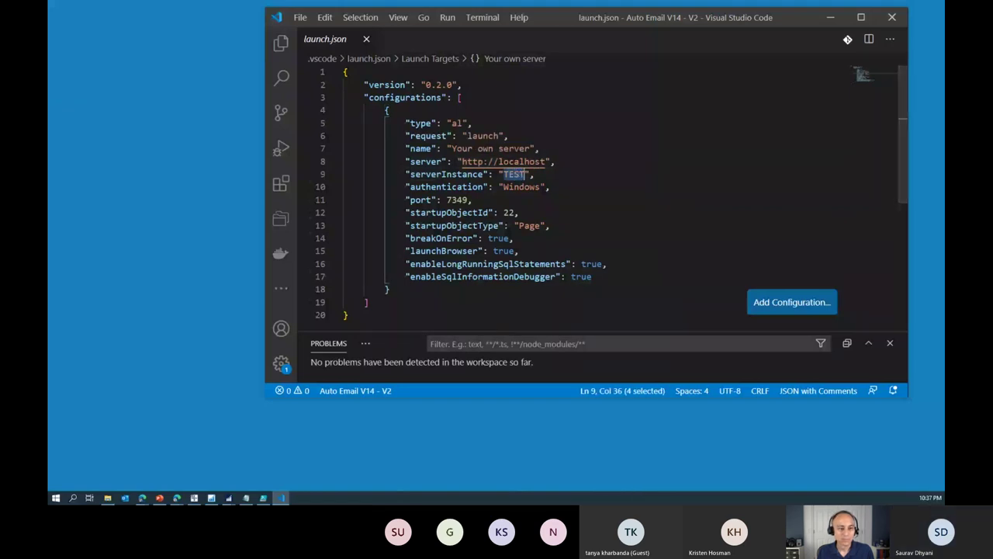
{"action": "key", "text": "alt+Tab"}
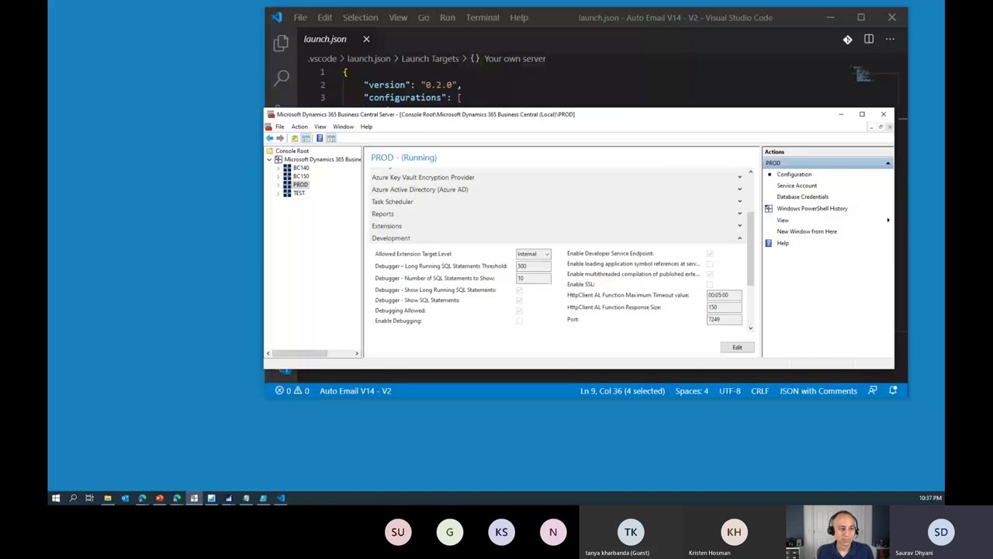
{"action": "key", "text": "Down"}
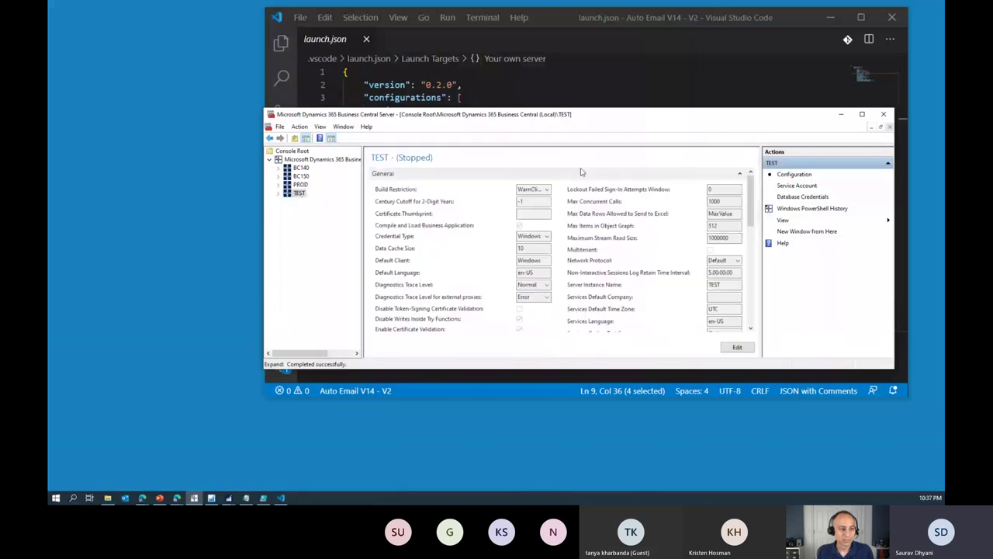
{"action": "left_click", "coordinate": [740, 173]}
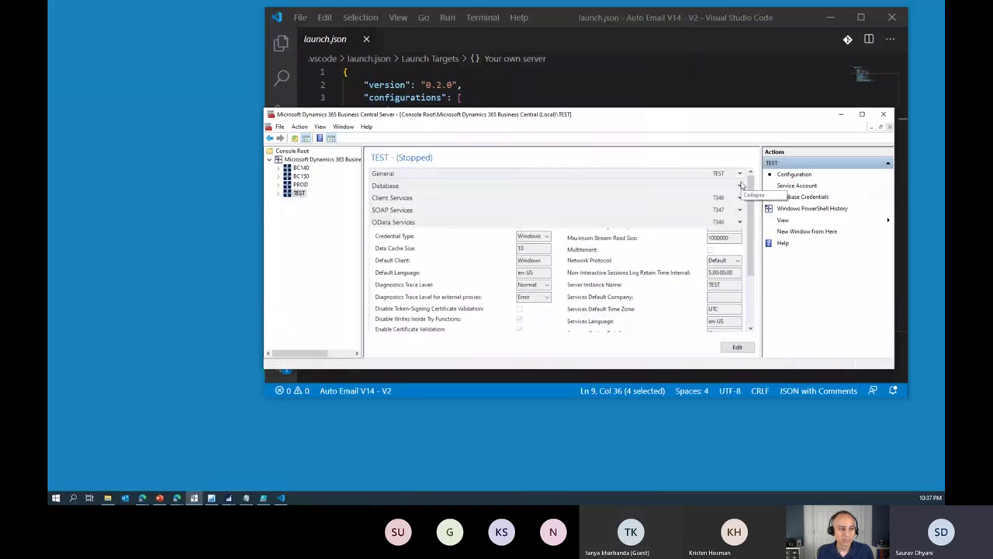
{"action": "left_click", "coordinate": [740, 186]}
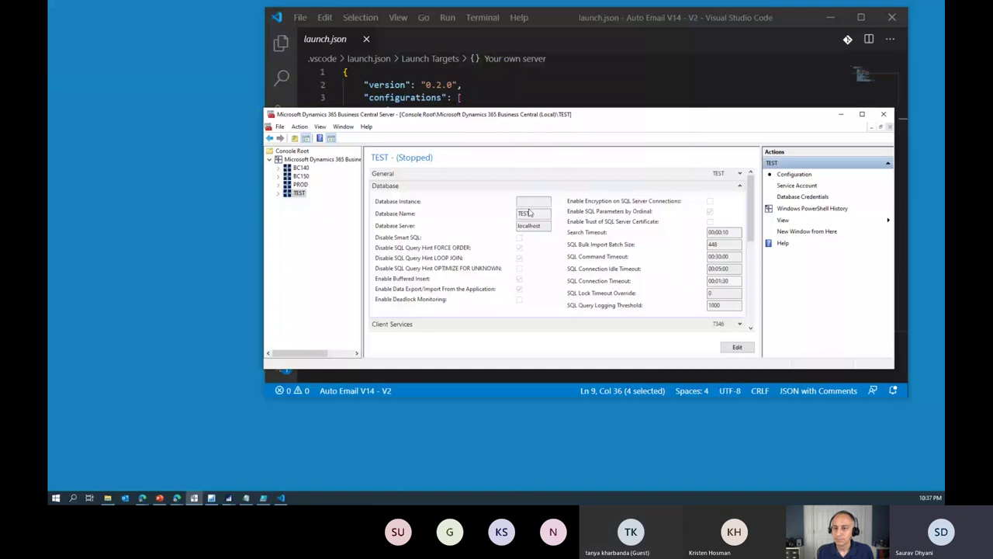
Return to launch.json in Visual Studio Code and highlight the word "server" in the configuration's name.
{"action": "key", "text": "alt+Tab"}
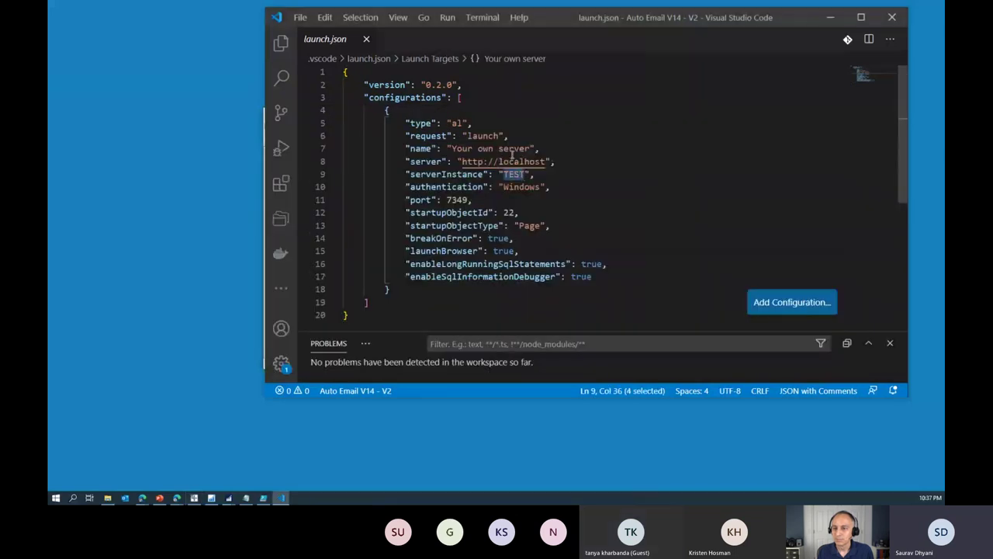
{"action": "left_click", "coordinate": [510, 150]}
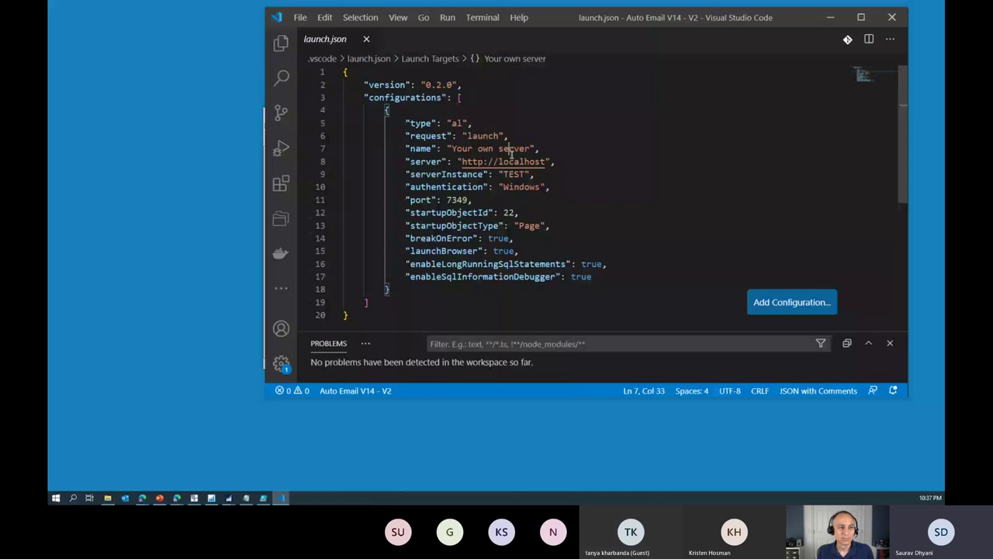
{"action": "double_click", "coordinate": [512, 148]}
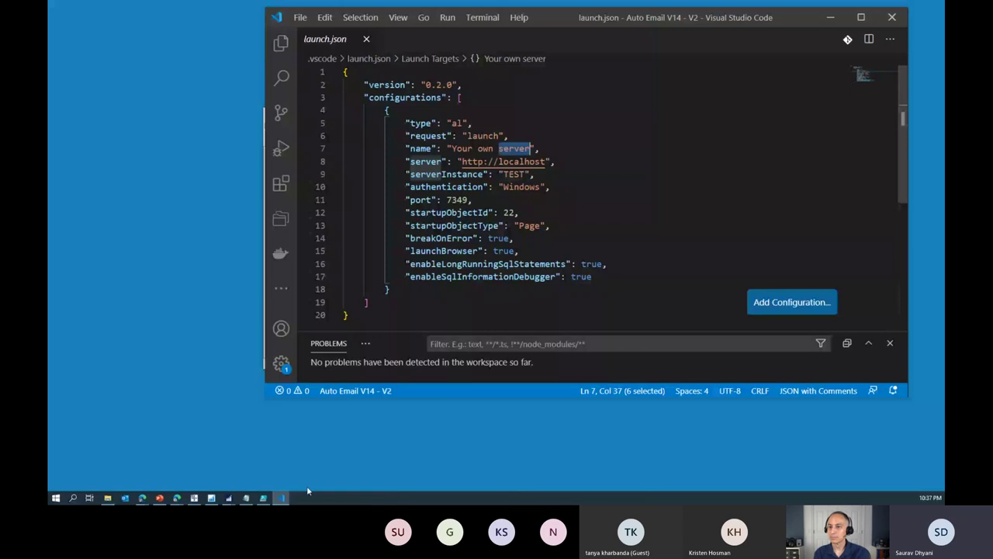
Check the PROD instance in Business Central Server Administration and set serverInstance to "PROD" in launch.json.
{"action": "left_click", "coordinate": [194, 498]}
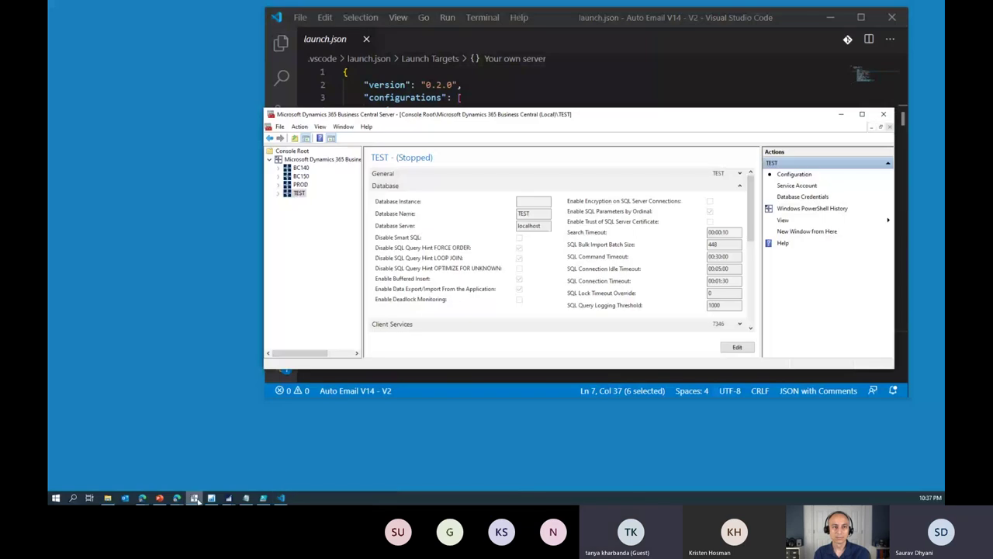
{"action": "left_click", "coordinate": [300, 185]}
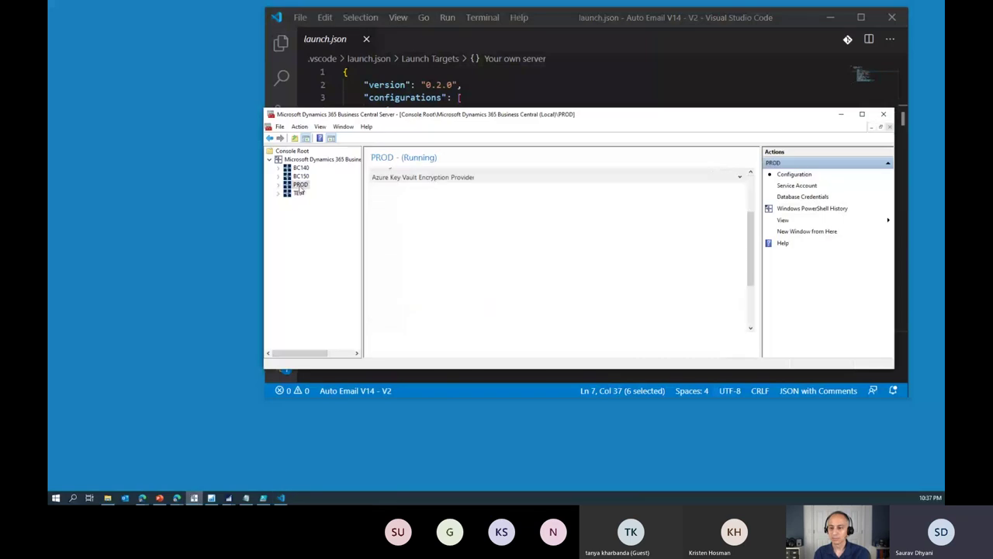
{"action": "left_click", "coordinate": [564, 75]}
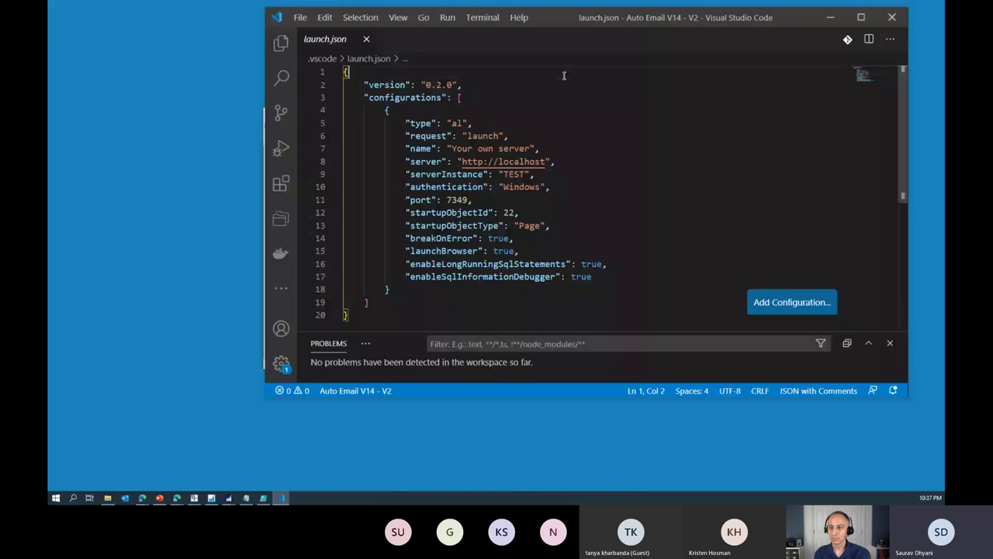
{"action": "double_click", "coordinate": [515, 175]}
{"action": "type", "text": "PROD"}
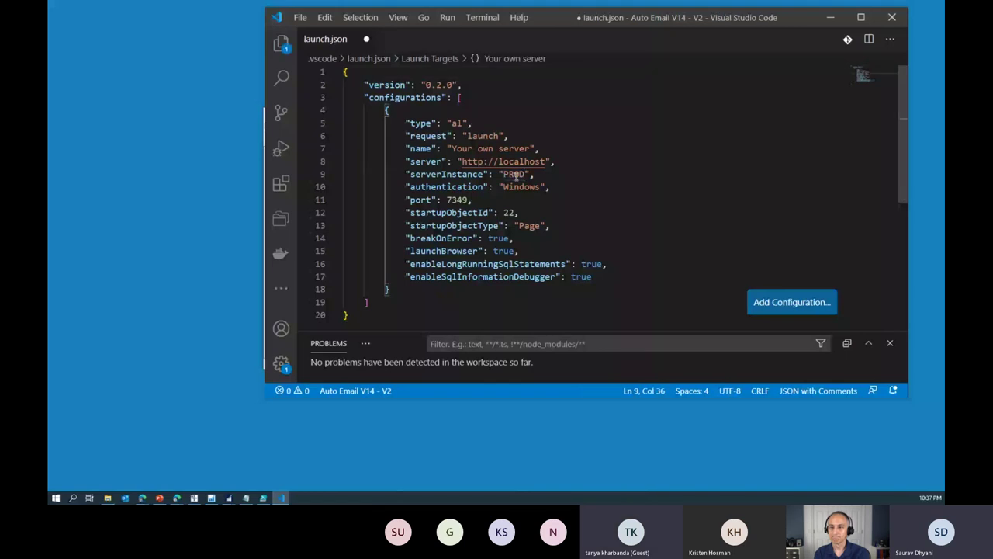
Set the launch.json port to 7249, matching the PROD instance's Development port, and highlight the serverInstance value.
{"action": "double_click", "coordinate": [458, 199]}
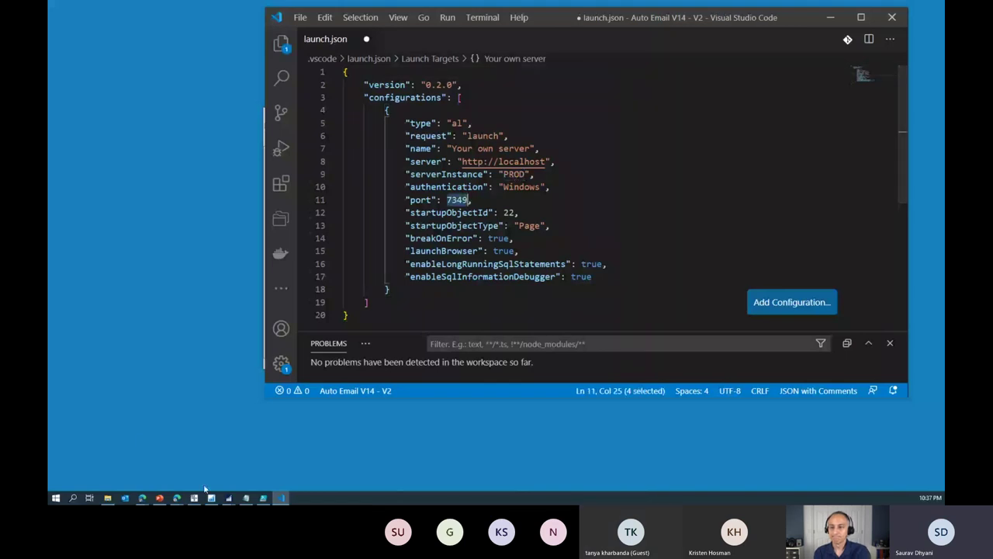
{"action": "mouse_move", "coordinate": [194, 498]}
{"action": "left_click", "coordinate": [194, 465]}
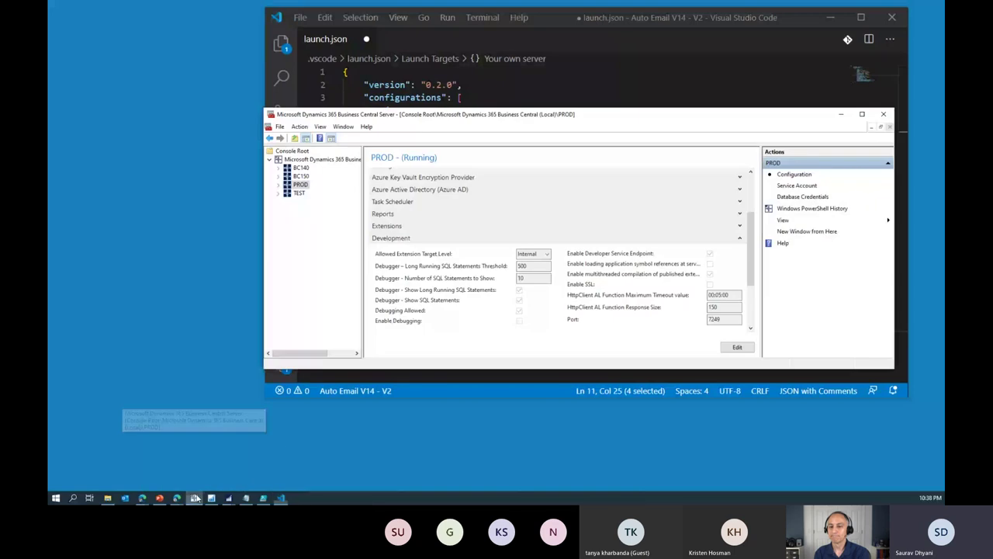
{"action": "scroll", "coordinate": [725, 281], "scroll_direction": "down", "scroll_amount": 2}
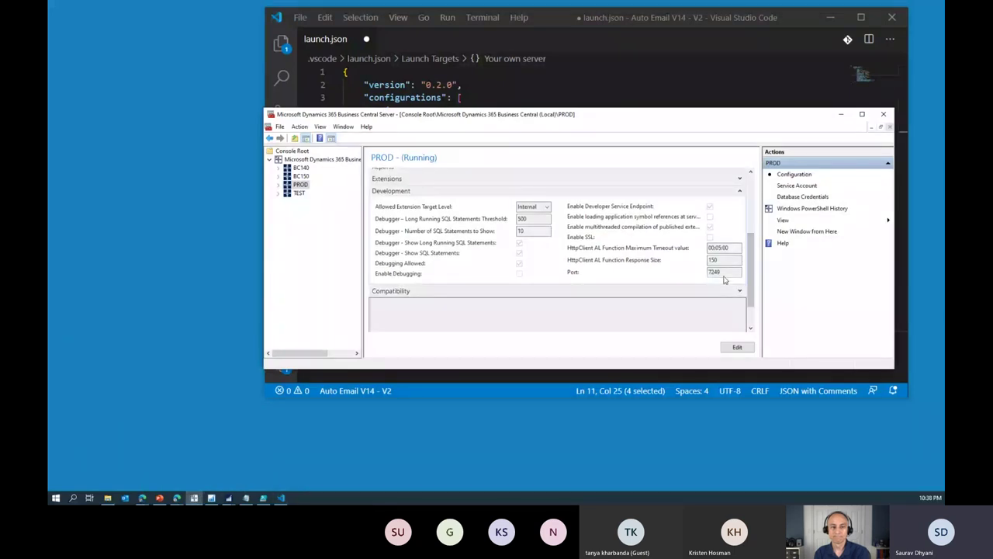
{"action": "key", "text": "alt+Tab"}
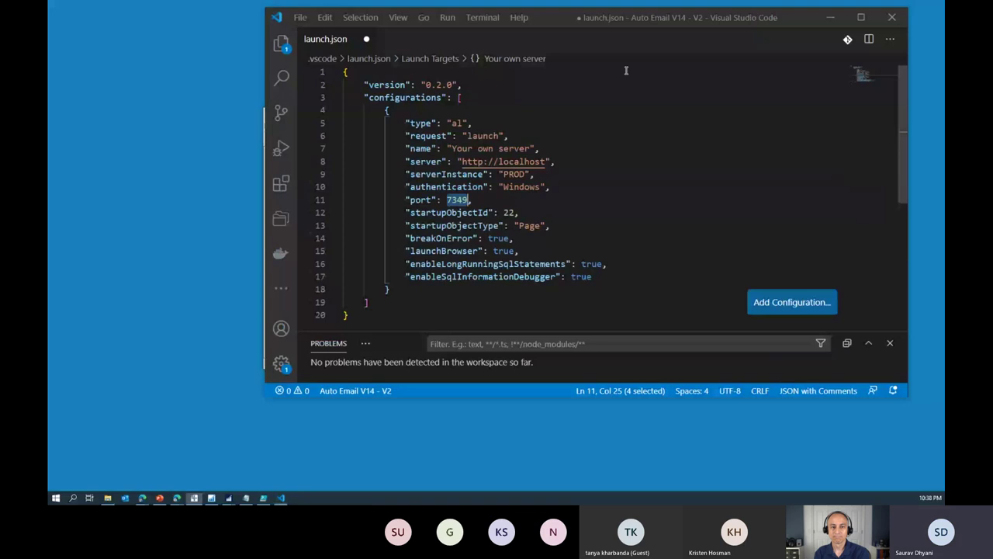
{"action": "left_click", "coordinate": [458, 200]}
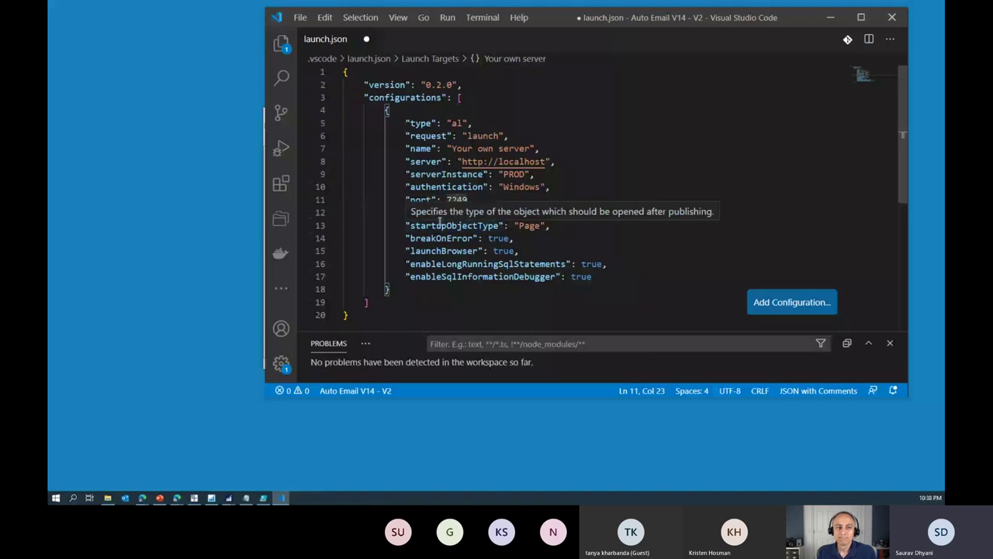
{"action": "double_click", "coordinate": [512, 173]}
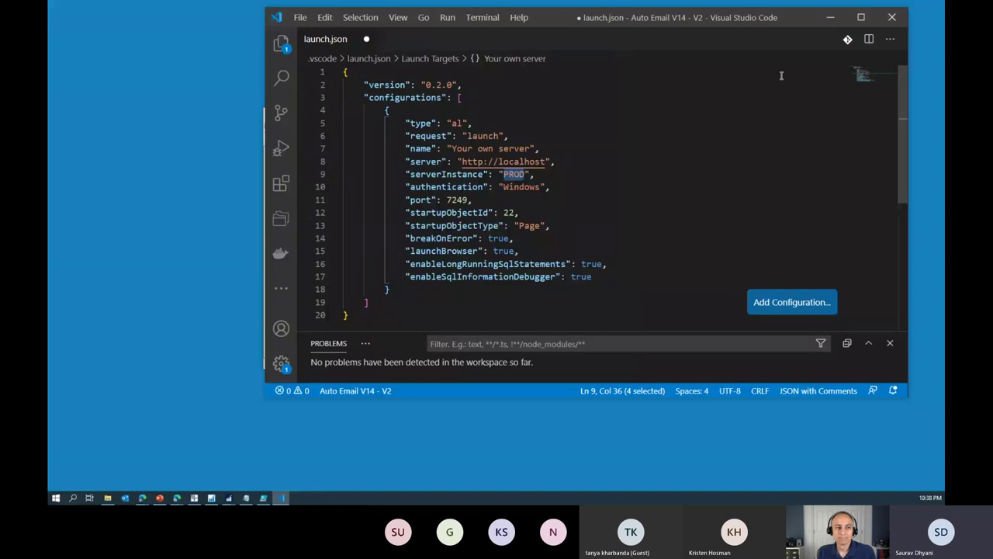
Minimize Visual Studio Code and arrange the Dynamics NAV client's Purchase Orders window beside the Demo Table to look through its entries.
{"action": "left_click", "coordinate": [826, 27]}
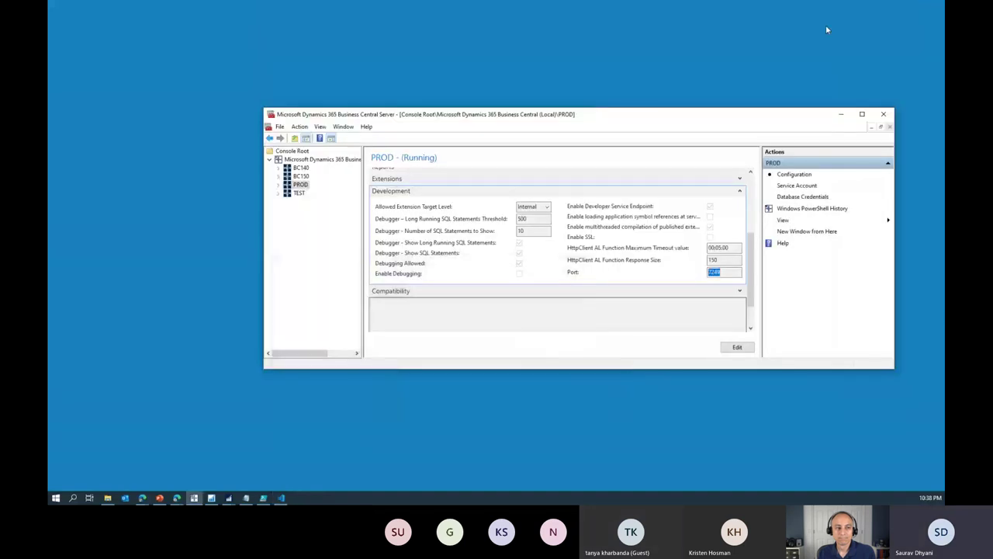
{"action": "mouse_move", "coordinate": [228, 497]}
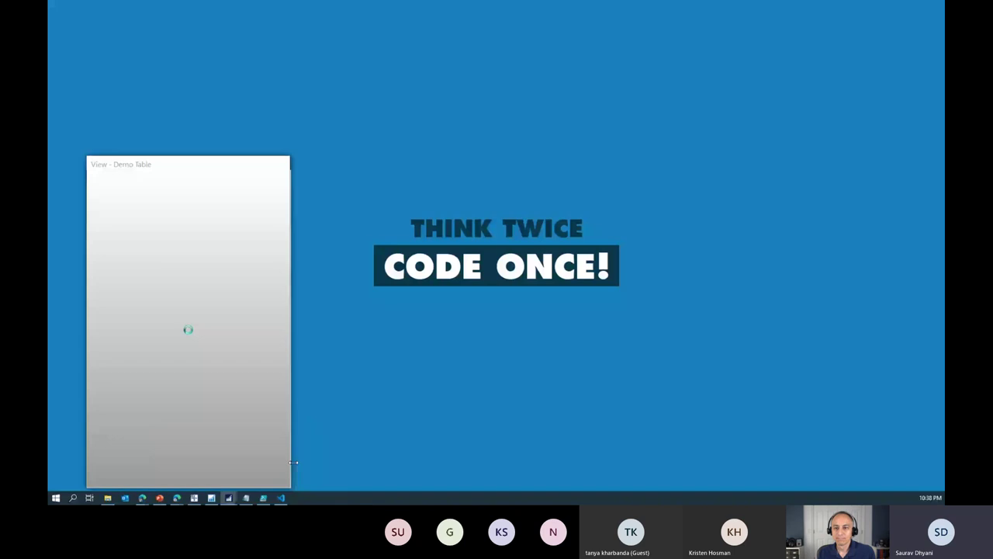
{"action": "left_click", "coordinate": [204, 454]}
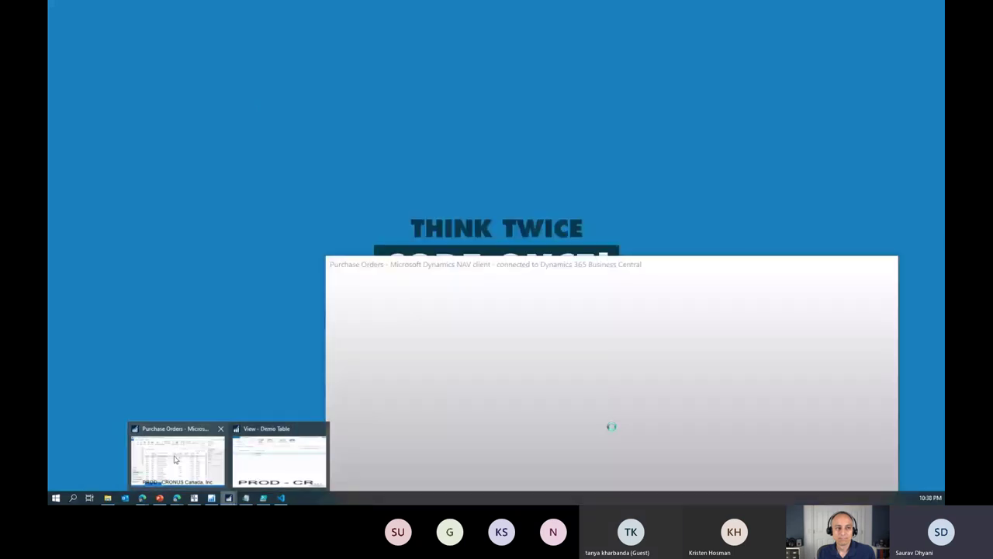
{"action": "left_click", "coordinate": [174, 459]}
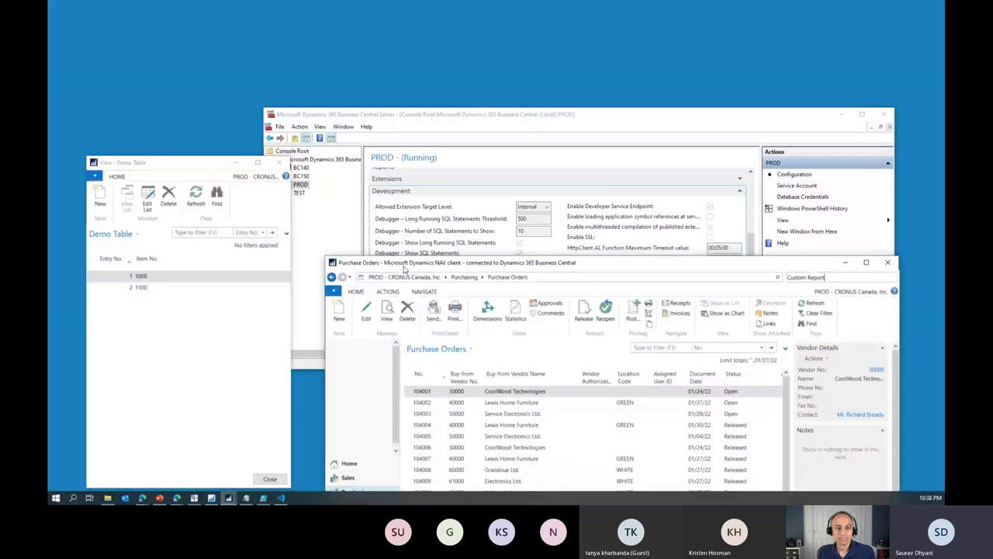
{"action": "left_click_drag", "start_coordinate": [404, 267], "coordinate": [396, 85]}
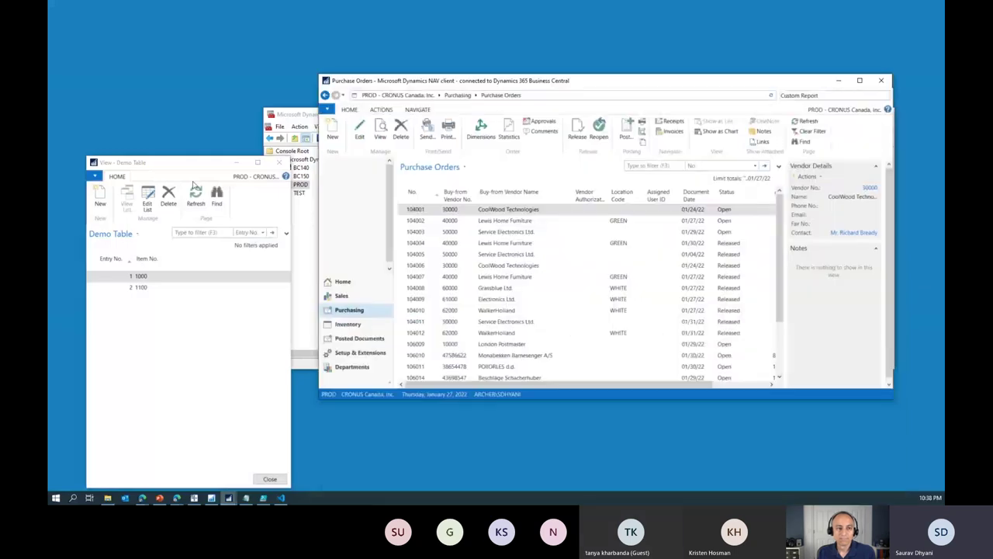
{"action": "left_click", "coordinate": [284, 276]}
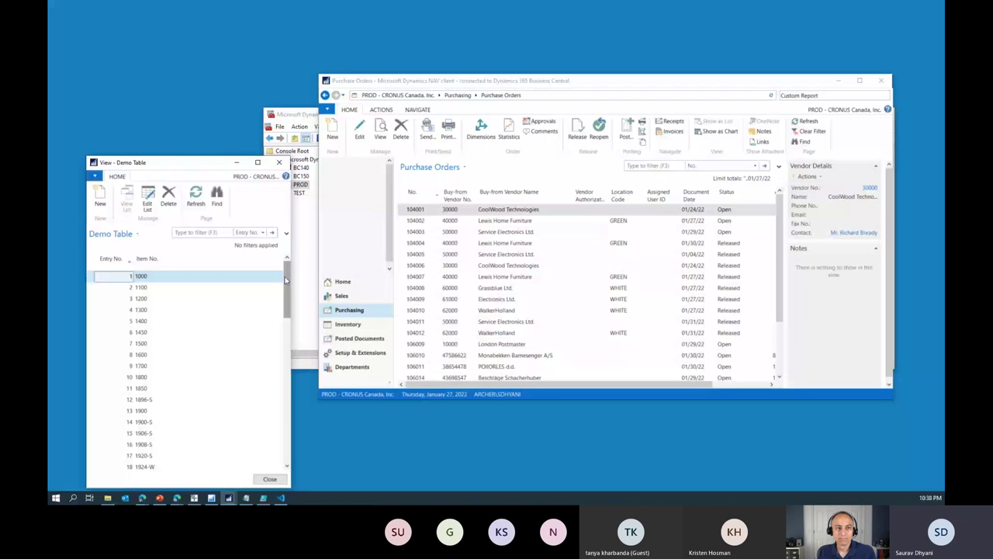
Look through the Demo Table's entries down to the last one, close the table, and minimize the Purchase Orders window.
{"action": "left_click_drag", "start_coordinate": [285, 276], "coordinate": [277, 393]}
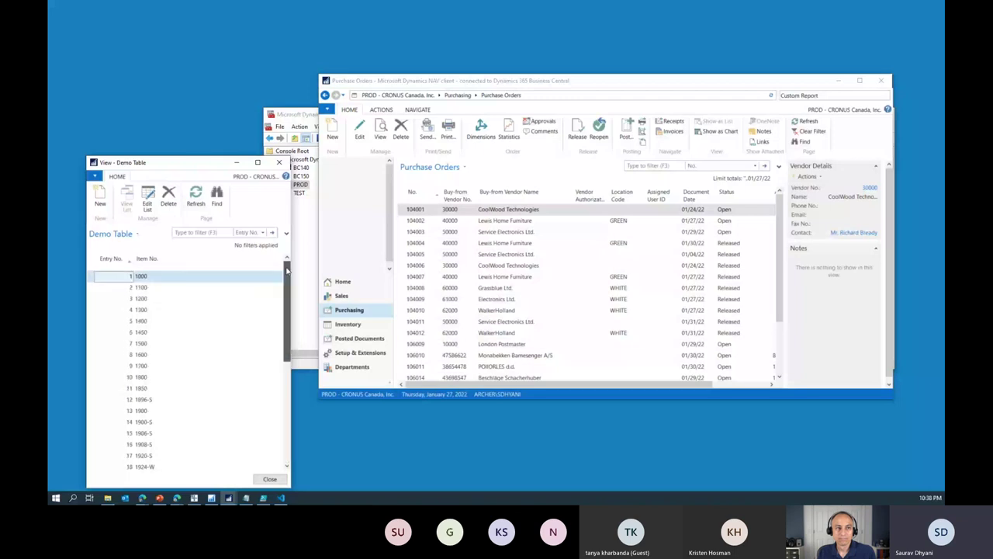
{"action": "mouse_move", "coordinate": [285, 372]}
{"action": "left_mouse_down"}
{"action": "mouse_move", "coordinate": [283, 357]}
{"action": "mouse_move", "coordinate": [283, 391]}
{"action": "left_mouse_up"}
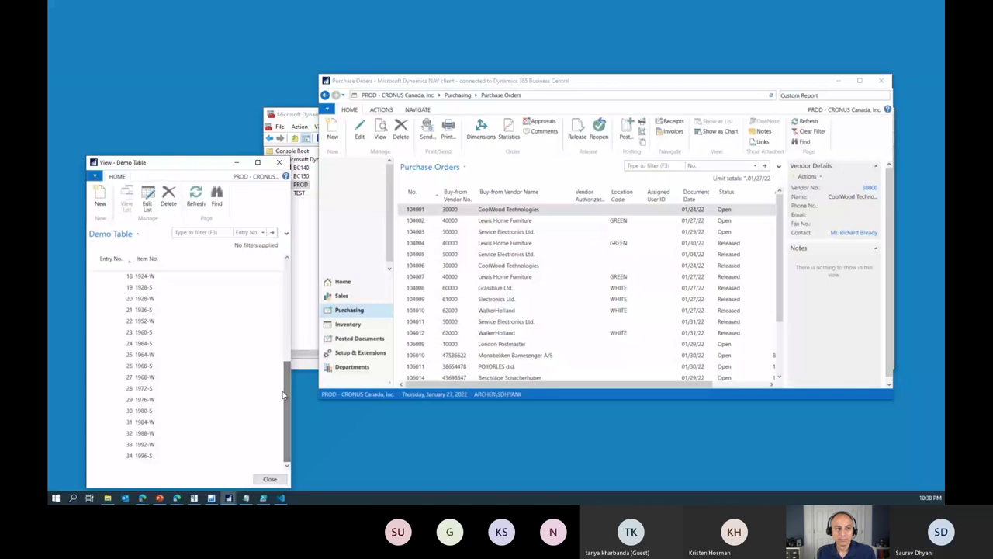
{"action": "left_click", "coordinate": [279, 162]}
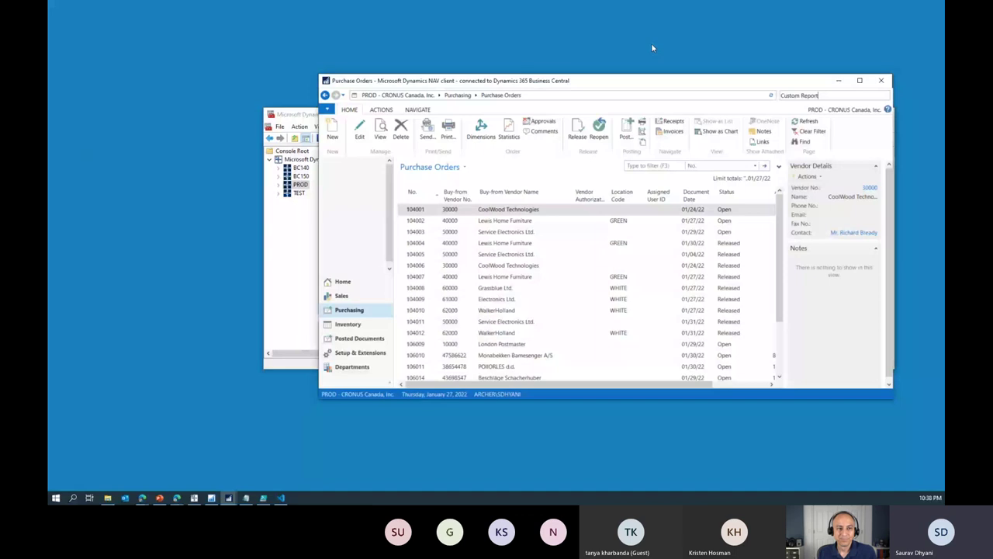
{"action": "left_click", "coordinate": [838, 80]}
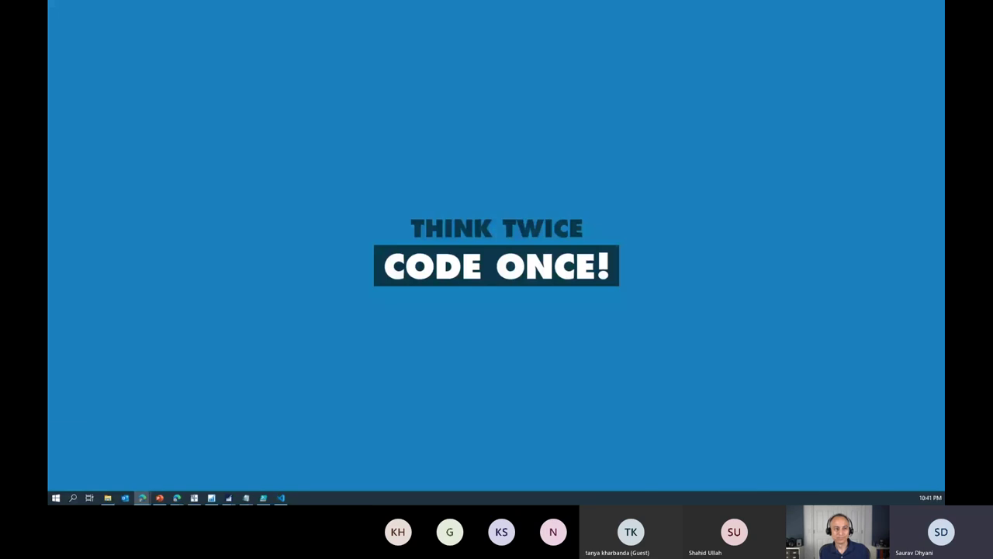
{"action": "left_click_drag", "start_coordinate": [46, 182], "coordinate": [281, 183]}
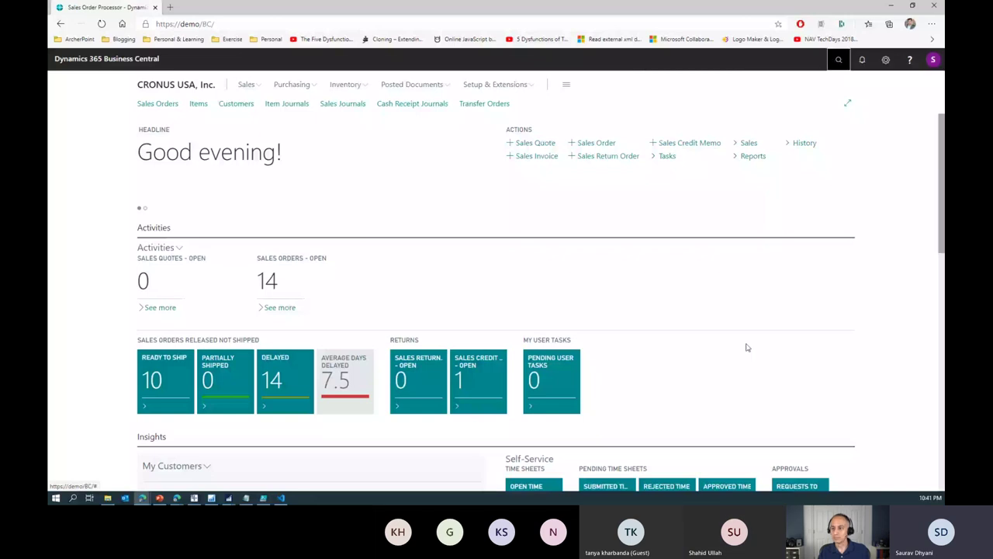
In the Business Central web client, search for "workflow user" and open the DEMO1 group from Workflow User Groups.
{"action": "key", "text": "alt+q"}
{"action": "type", "text": "workflow user"}
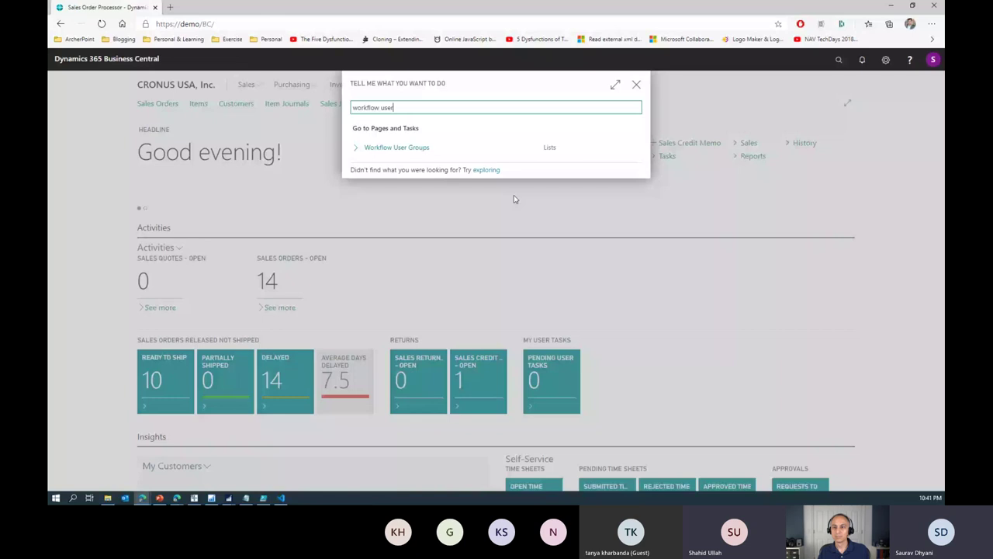
{"action": "left_click", "coordinate": [427, 150]}
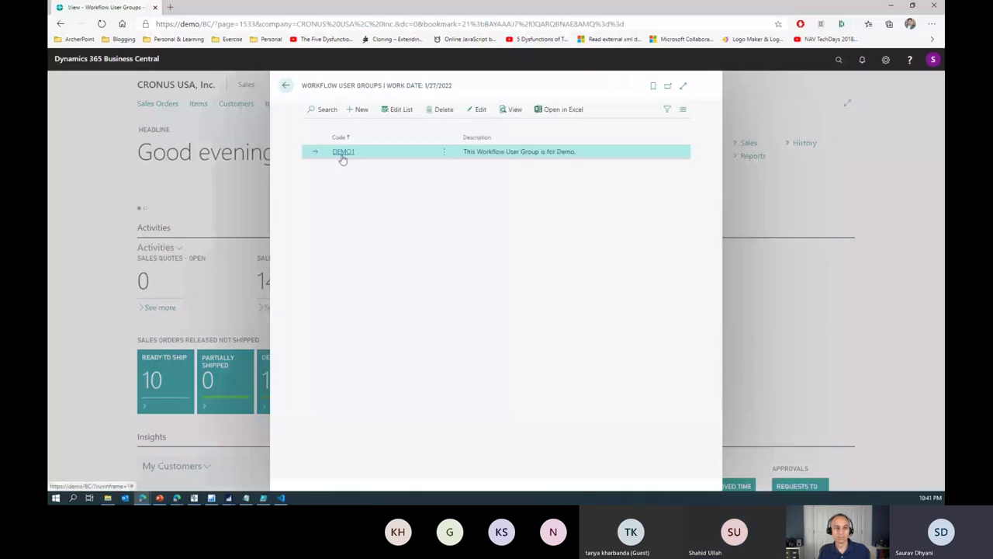
{"action": "left_click", "coordinate": [342, 152]}
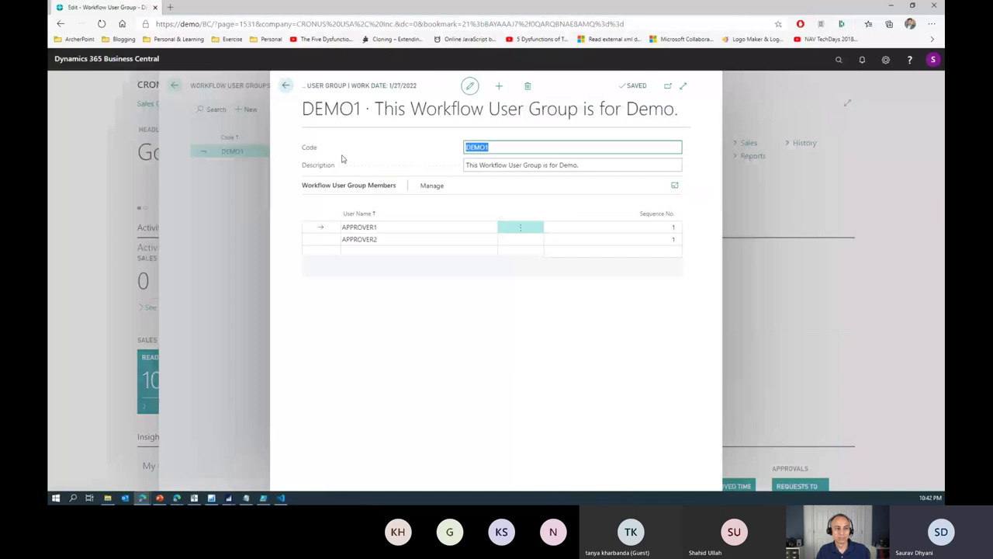
Add ADMIN to the DEMO1 group's members with sequence number 1, and set the sequence number of APPROVER2 and APPROVER1 to 2.
{"action": "left_click", "coordinate": [362, 250]}
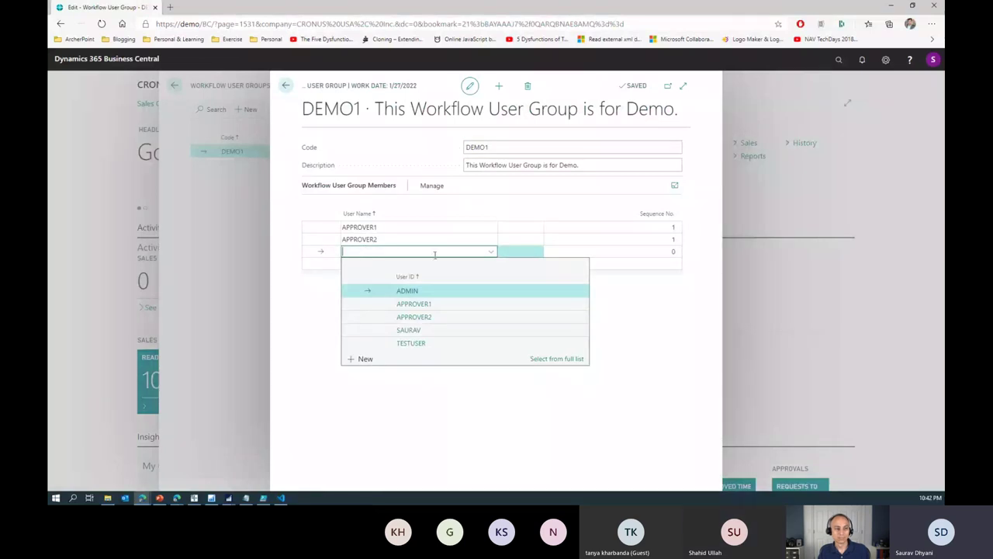
{"action": "left_click", "coordinate": [426, 292]}
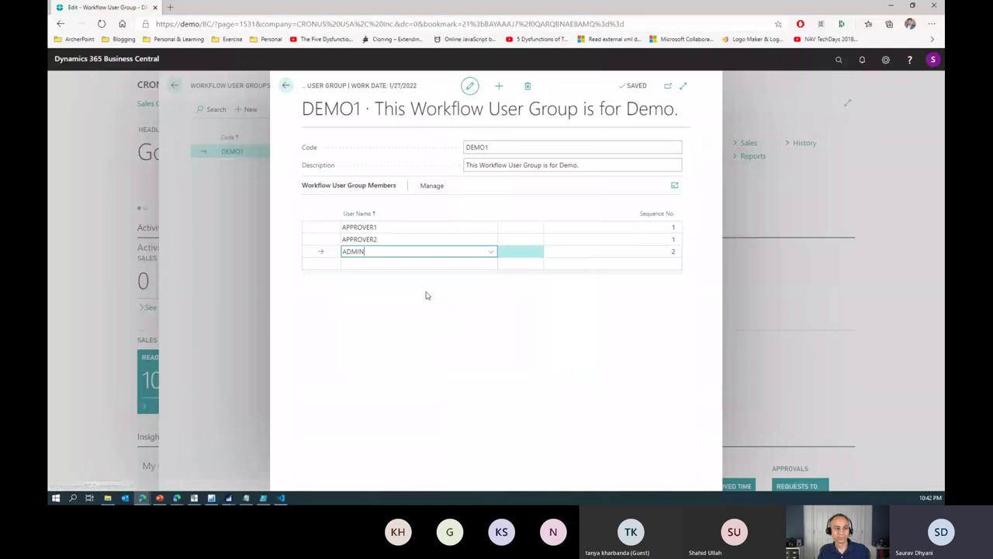
{"action": "key", "text": "Tab"}
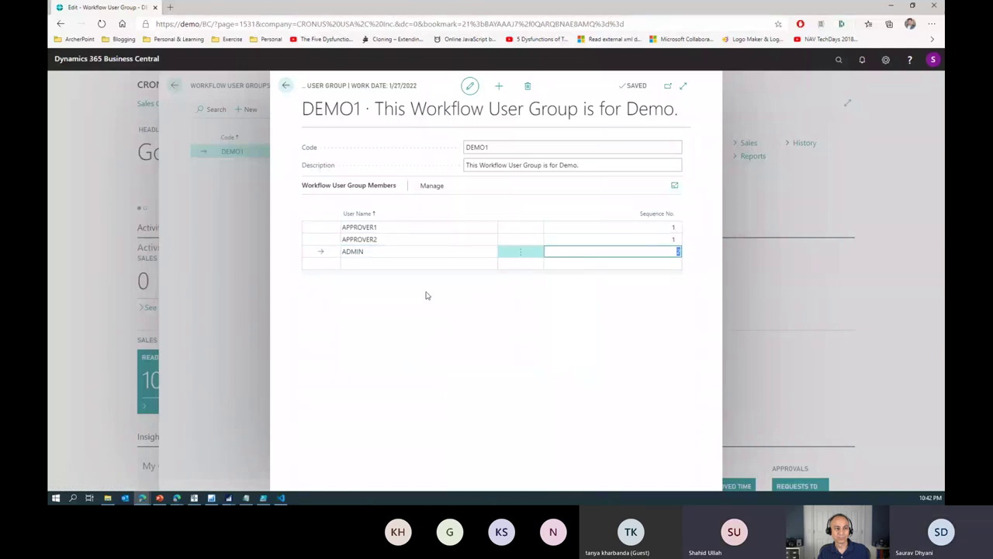
{"action": "type", "text": "1"}
{"action": "key", "text": "Up"}
{"action": "type", "text": "2"}
{"action": "key", "text": "Up"}
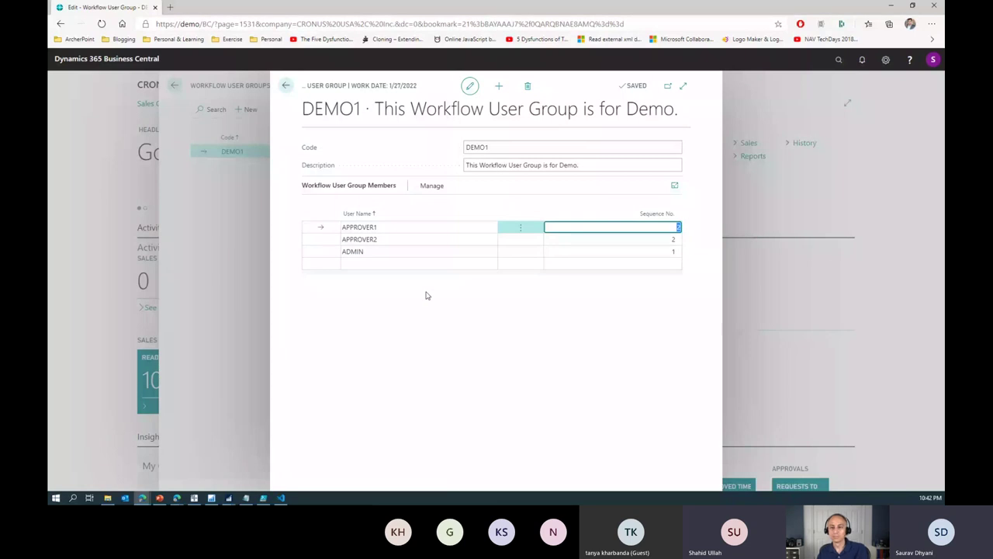
Go over the ADMIN, APPROVER2 and APPROVER1 member lines, and return to the home page.
{"action": "left_click", "coordinate": [313, 256]}
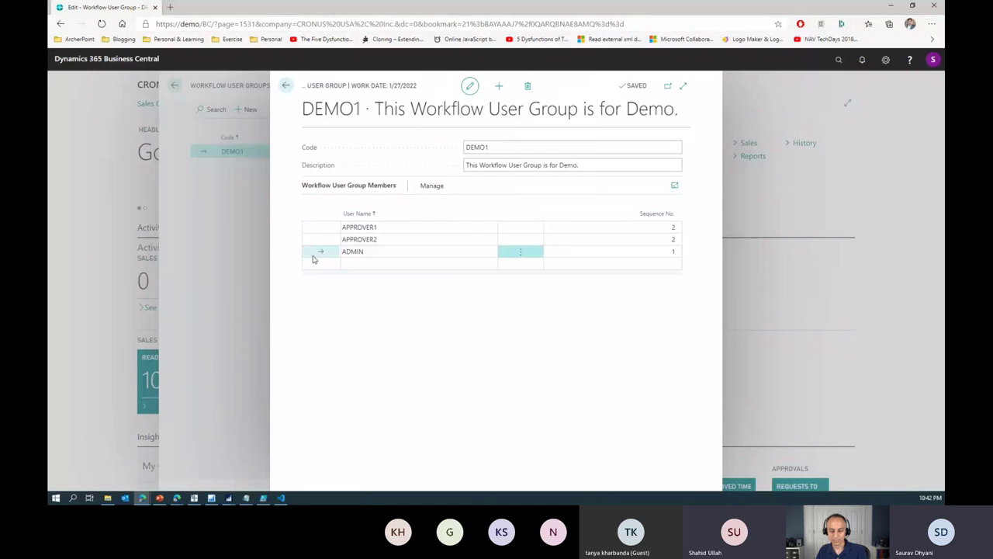
{"action": "left_click", "coordinate": [315, 263]}
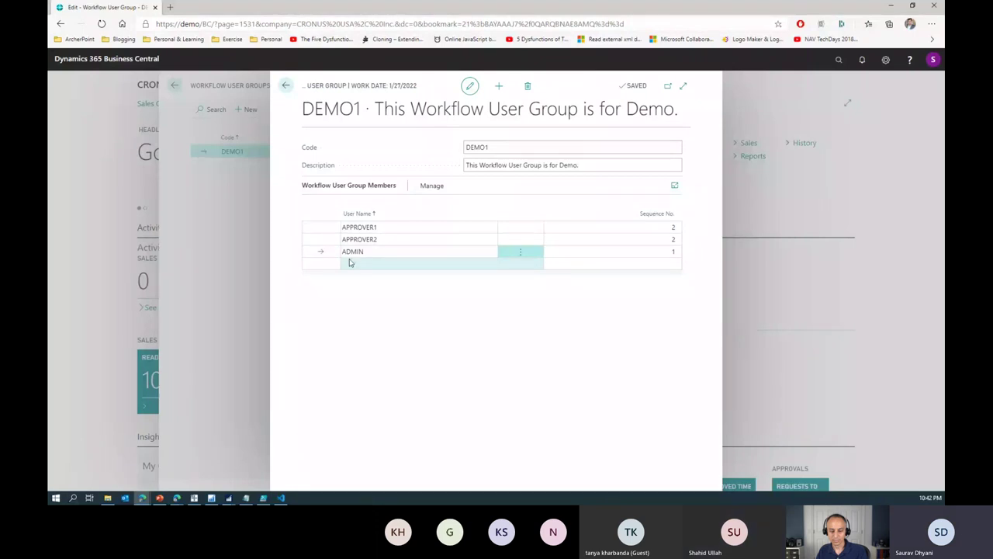
{"action": "left_click", "coordinate": [326, 241]}
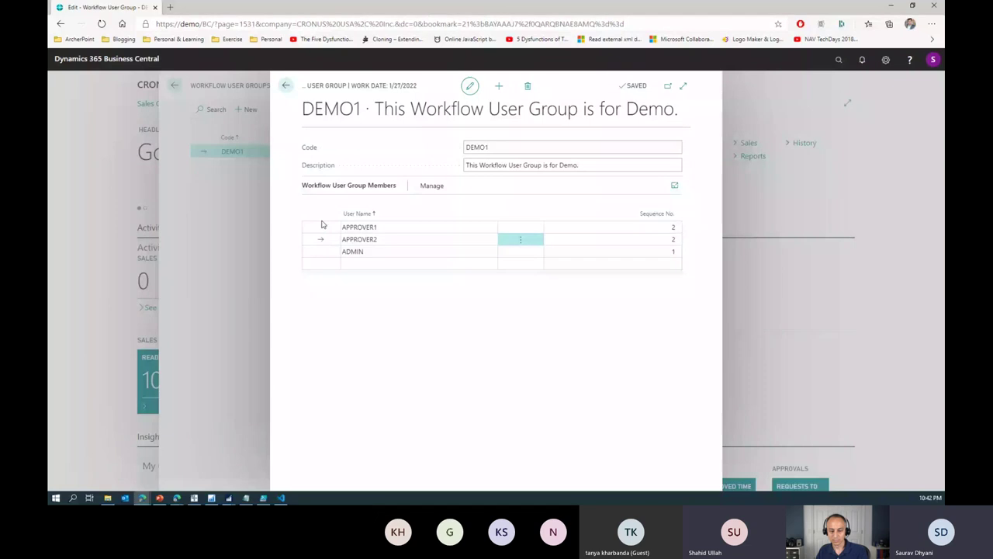
{"action": "left_click", "coordinate": [323, 227], "text": "ctrl"}
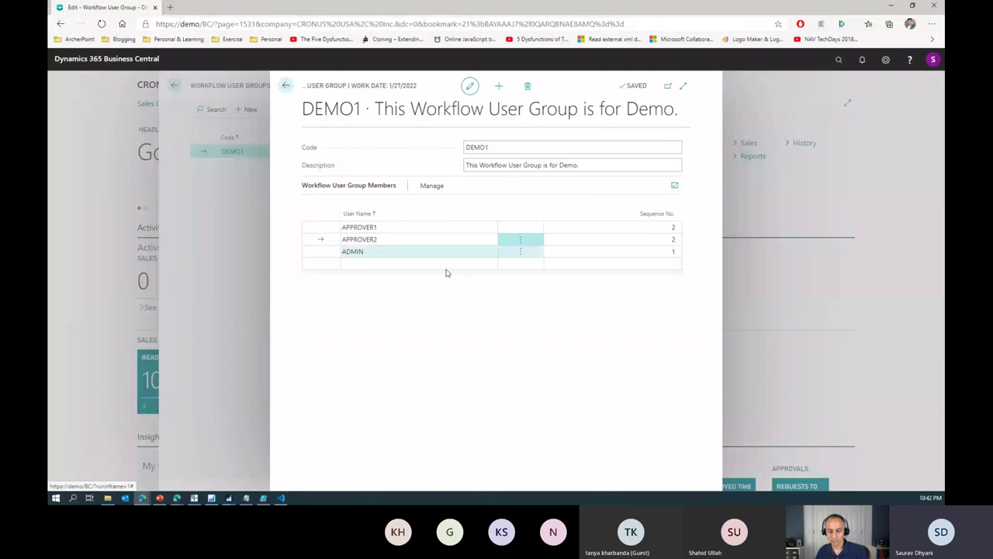
{"action": "key", "text": "Escape"}
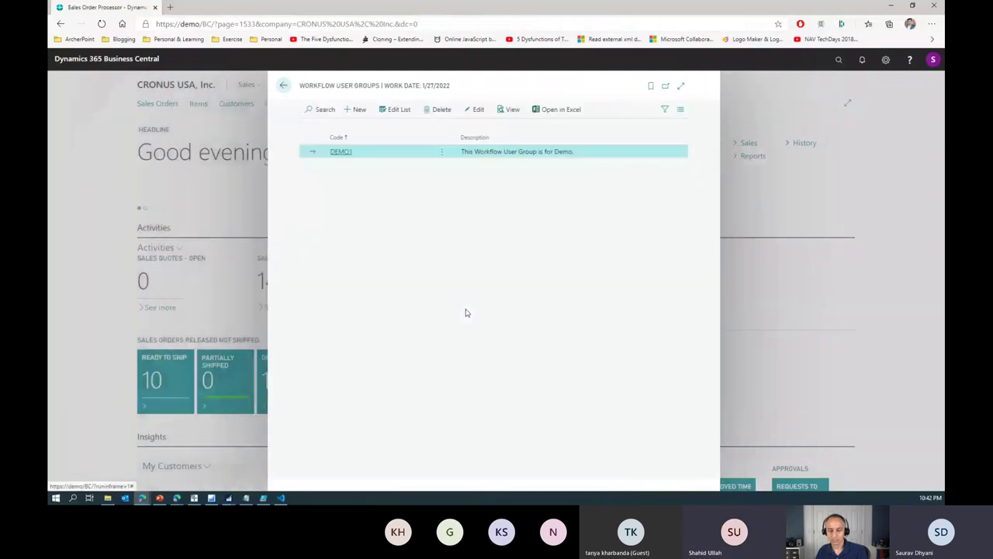
{"action": "key", "text": "Escape"}
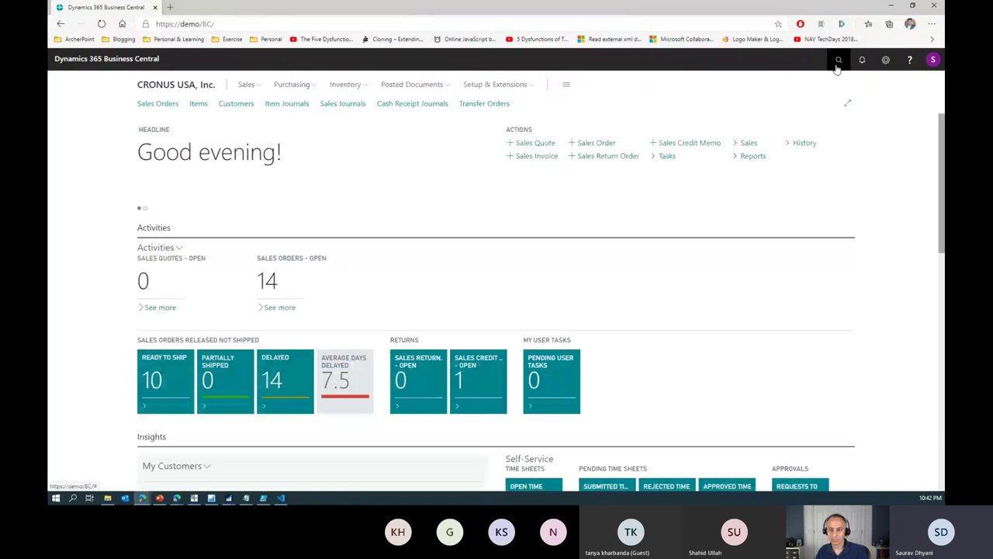
Search for "workflow", open the Workflows list, and open the Sales Order Approval Workflow.
{"action": "left_click", "coordinate": [838, 67]}
{"action": "type", "text": "wok"}
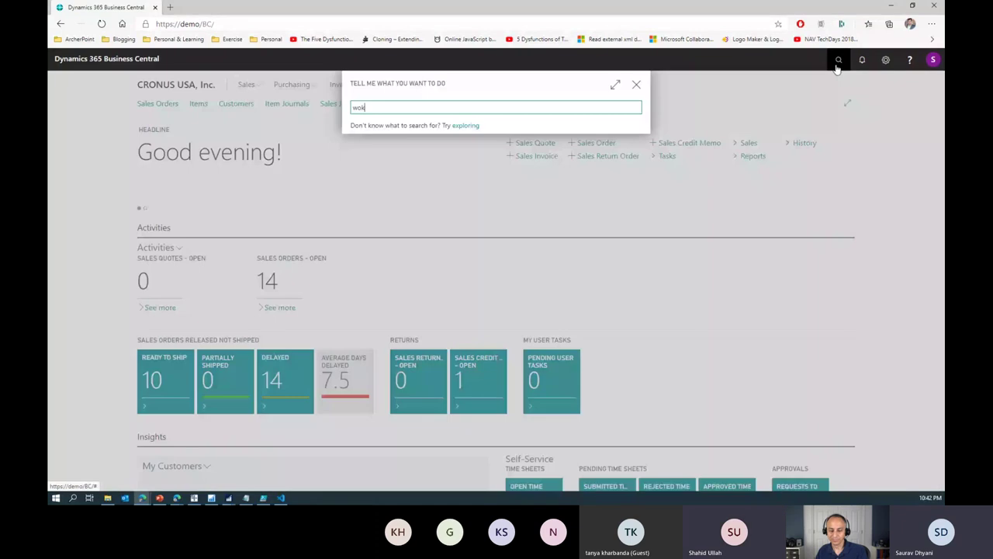
{"action": "key", "text": "BackSpace"}
{"action": "type", "text": "rkfow"}
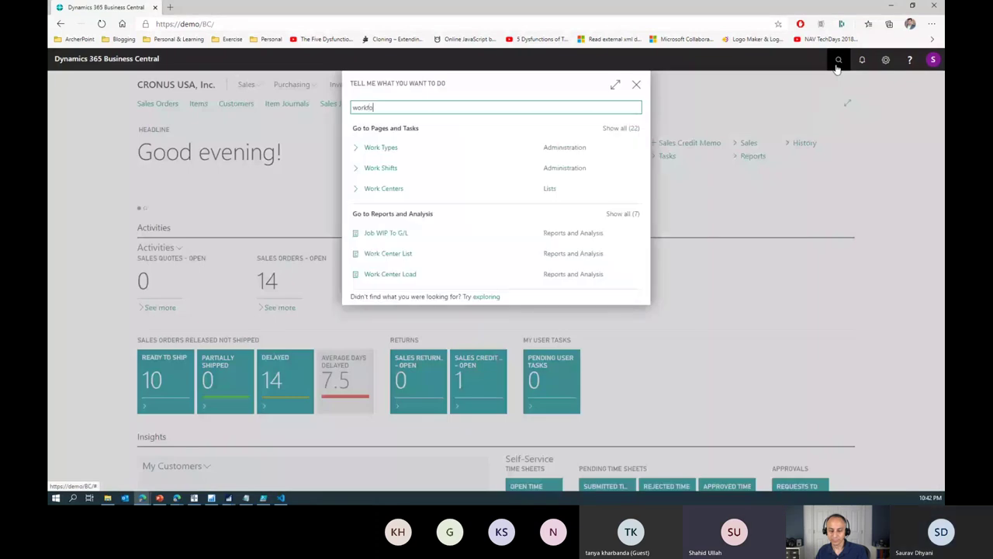
{"action": "key", "text": "BackSpace"}
{"action": "key", "text": "BackSpace"}
{"action": "type", "text": "low"}
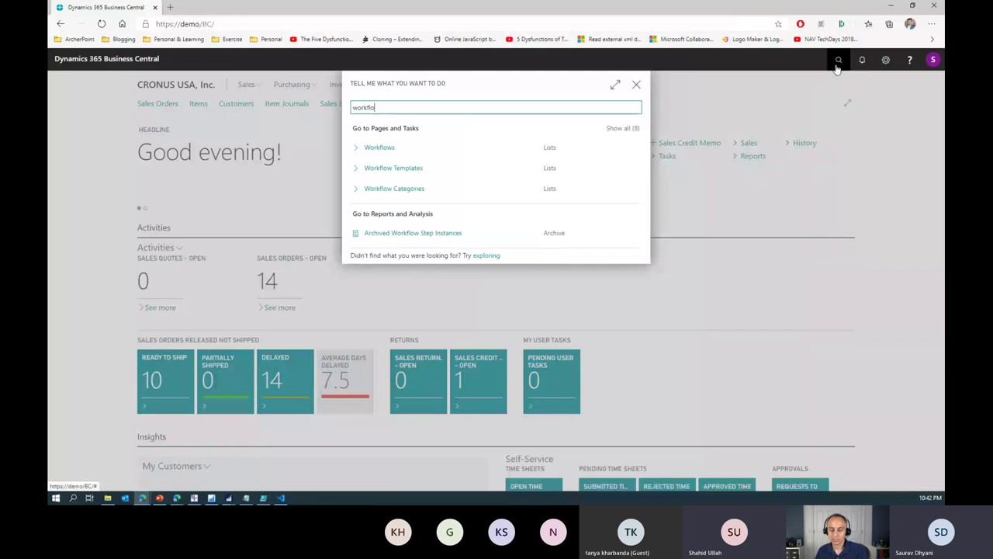
{"action": "left_click", "coordinate": [392, 152]}
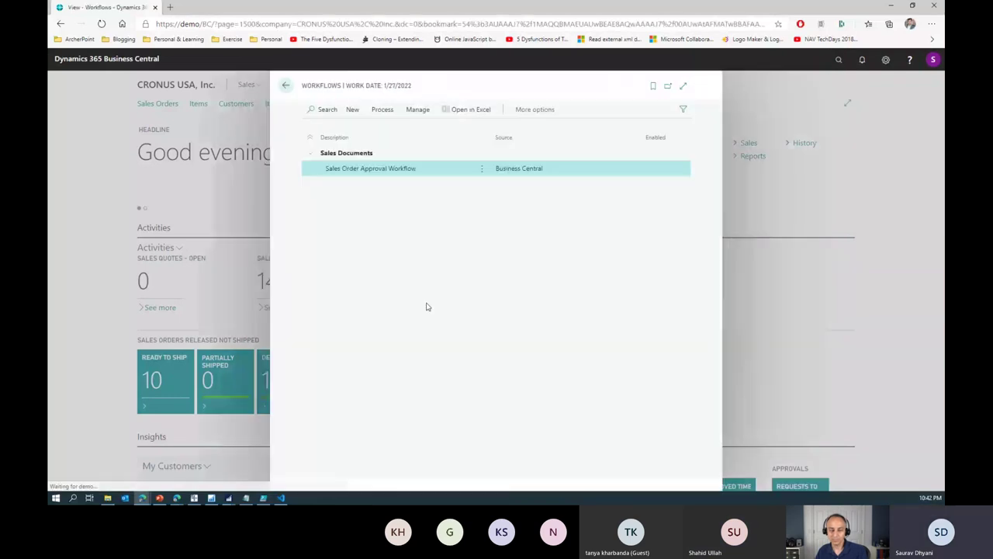
{"action": "left_click", "coordinate": [364, 169]}
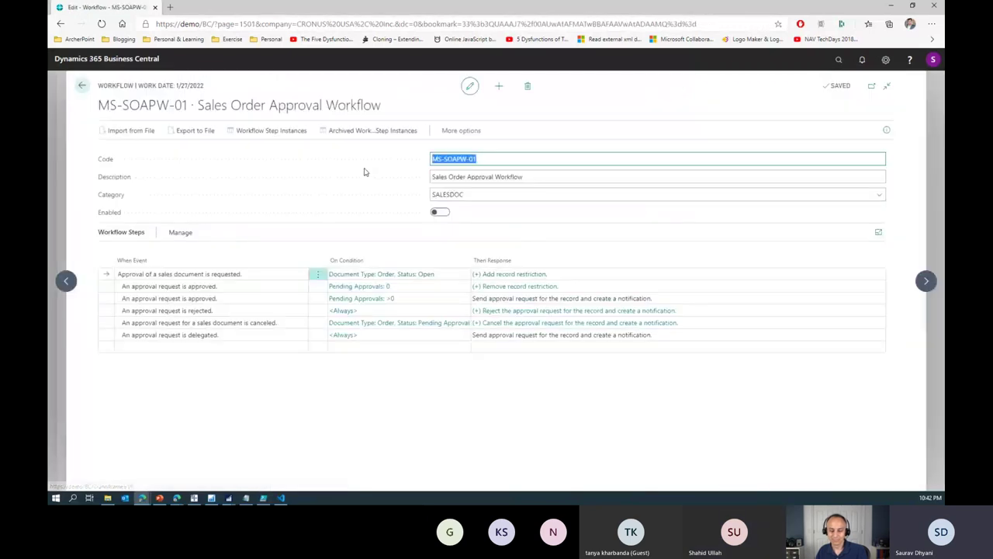
Set the approver type of the requested-approval event's "Create an approval request" response to Workflow User Group, using group code DEMO1.
{"action": "left_click", "coordinate": [521, 276]}
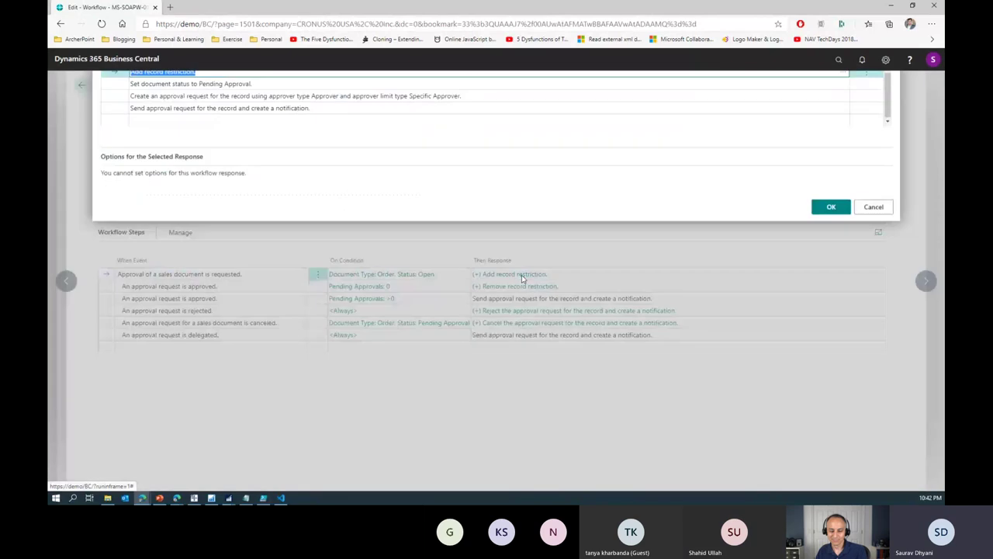
{"action": "left_click", "coordinate": [271, 159]}
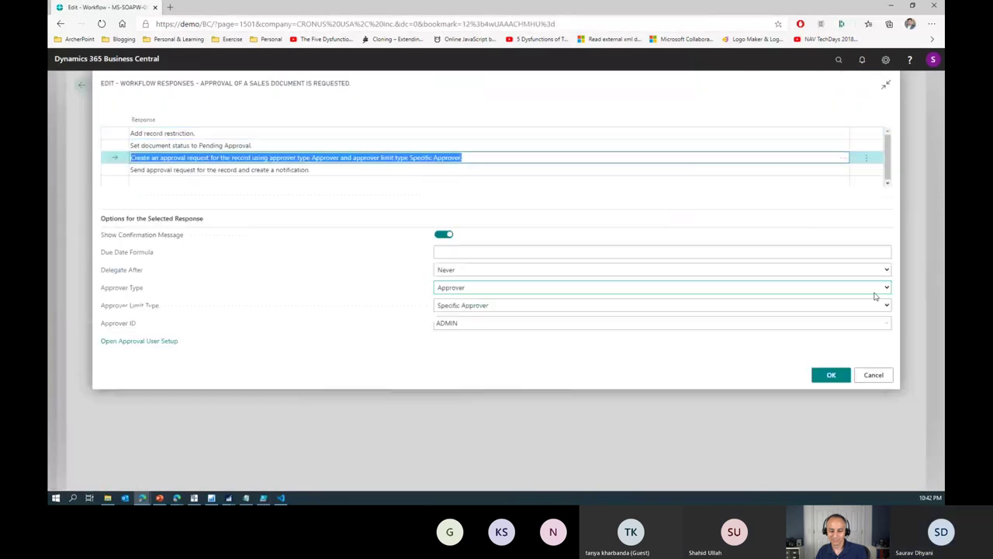
{"action": "left_click", "coordinate": [875, 293]}
{"action": "left_click", "coordinate": [473, 321]}
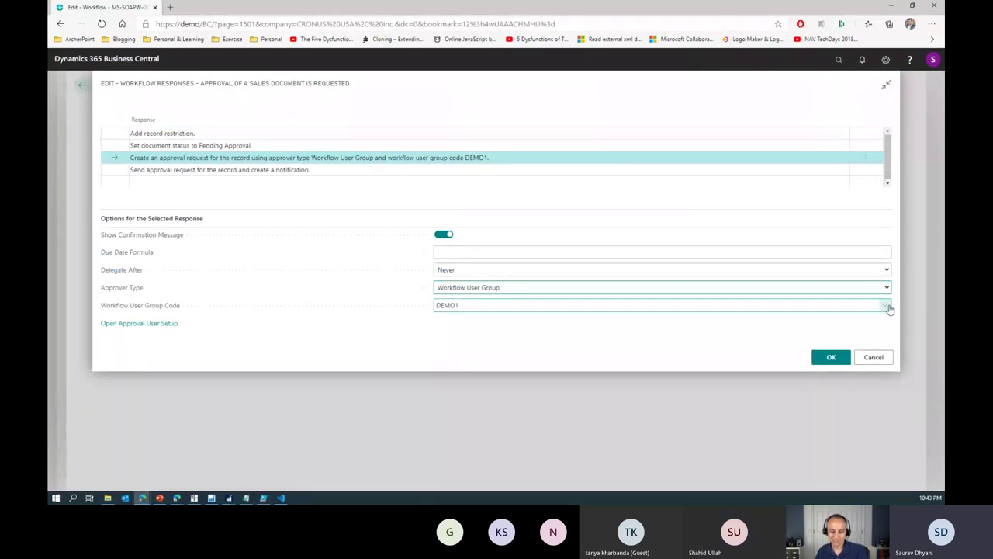
{"action": "left_click", "coordinate": [831, 358]}
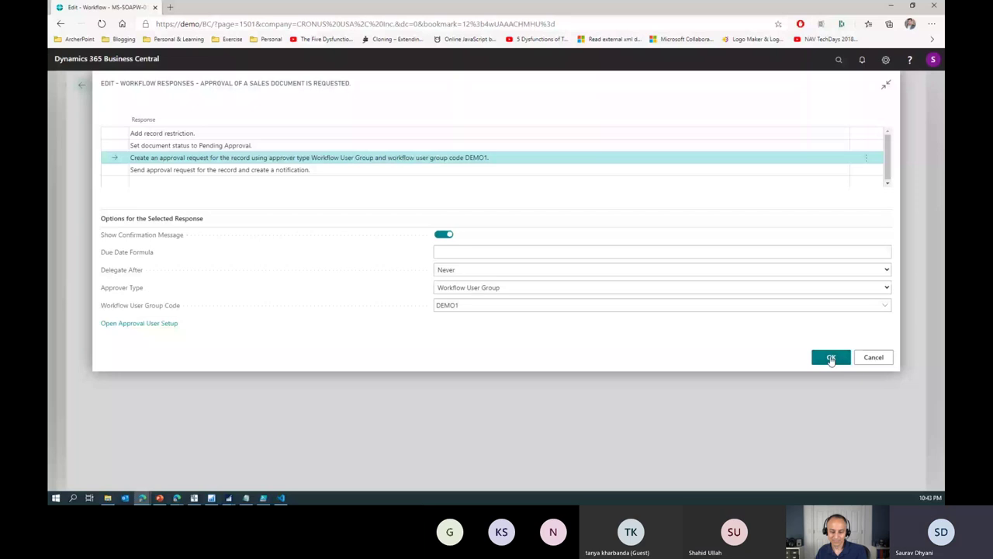
{"action": "left_click", "coordinate": [831, 357]}
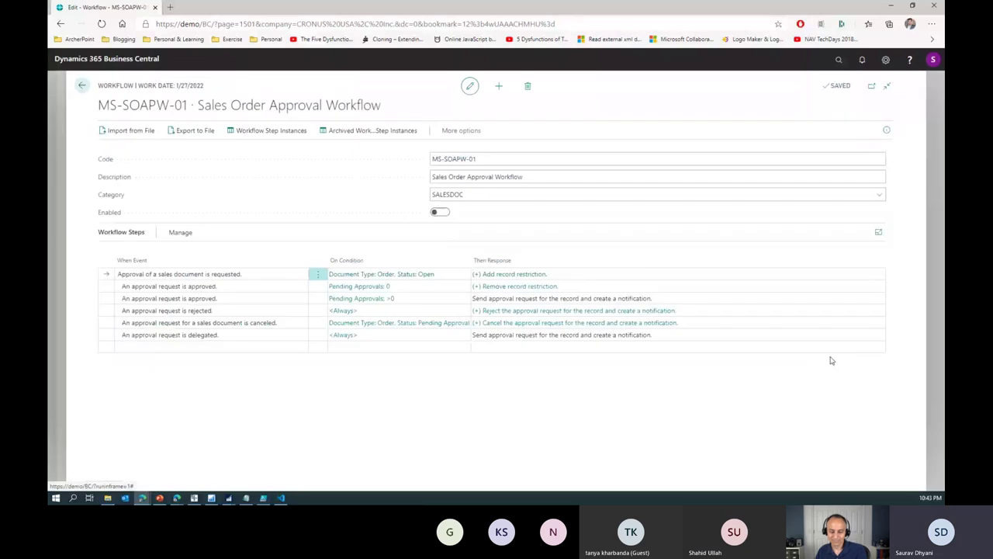
Set the Pending Approvals condition to 1 on the approved-request event whose response is "Remove record restriction".
{"action": "left_click", "coordinate": [393, 287]}
{"action": "left_click", "coordinate": [543, 129]}
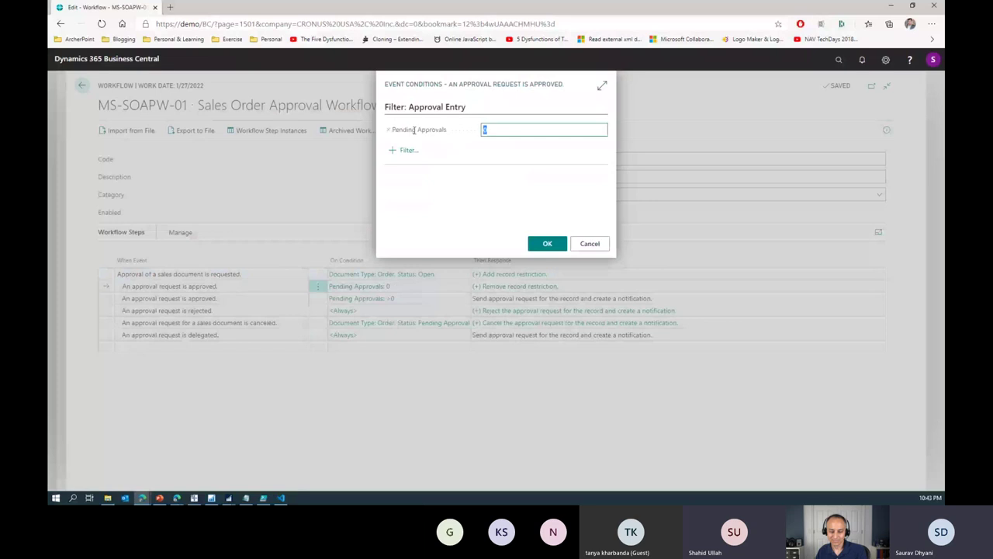
{"action": "type", "text": "1"}
{"action": "left_click", "coordinate": [547, 243]}
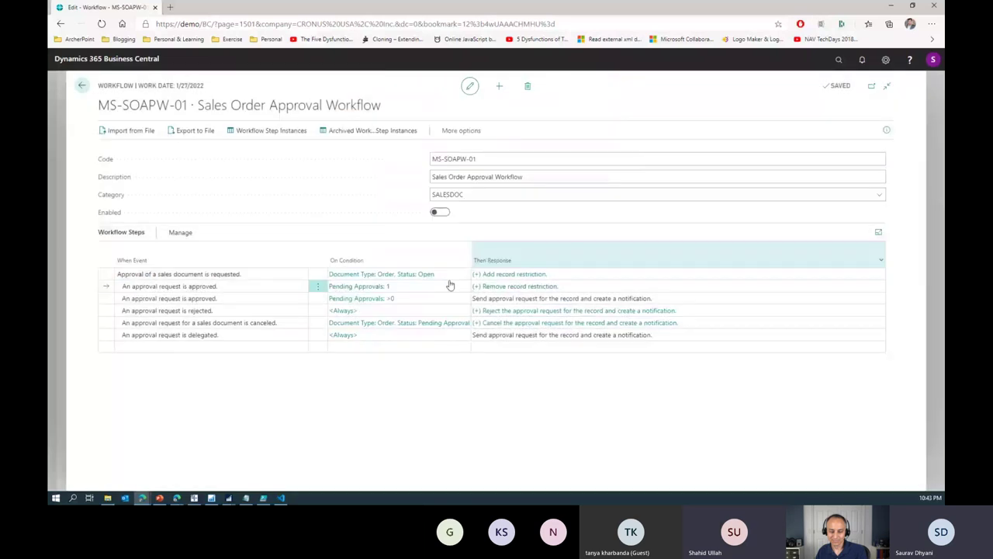
Set the other approved-request event's Pending Approvals condition to >1, enable the workflow, and return to the home page.
{"action": "left_click", "coordinate": [372, 299]}
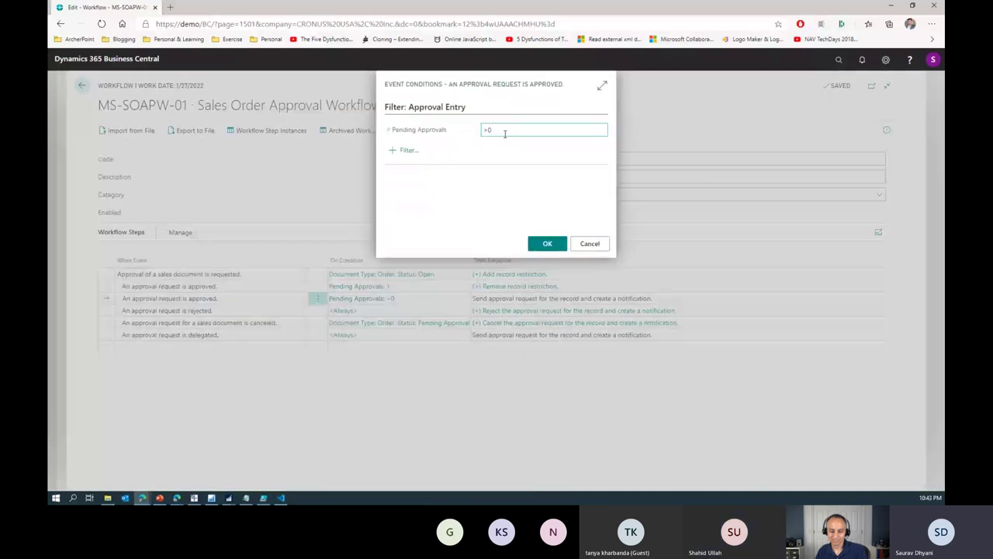
{"action": "key", "text": "BackSpace"}
{"action": "type", "text": "1"}
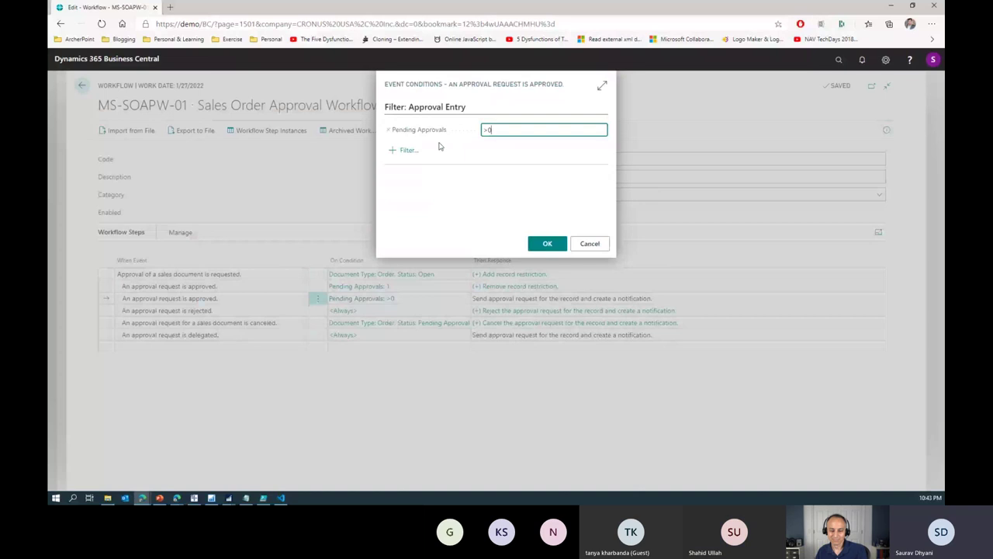
{"action": "left_click", "coordinate": [547, 243]}
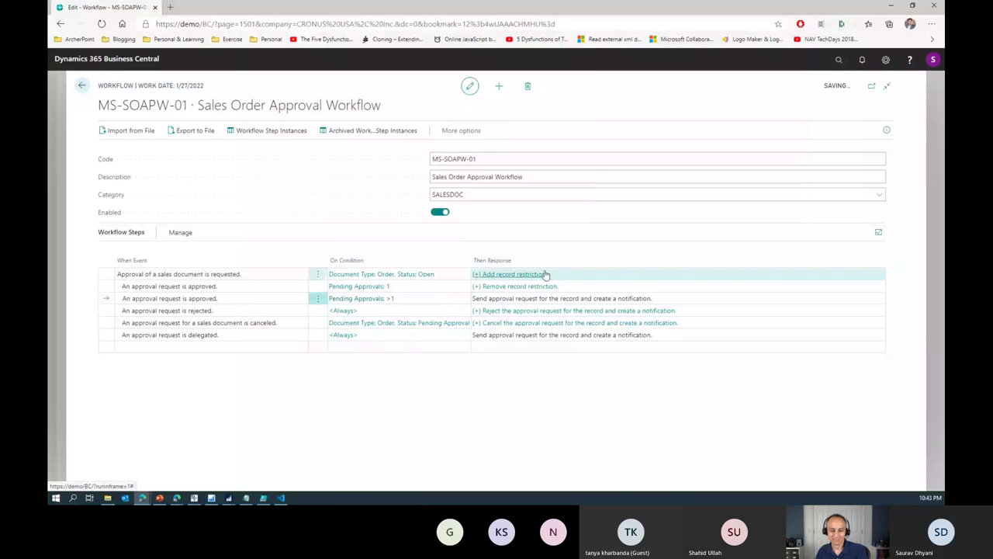
{"action": "key", "text": "Escape"}
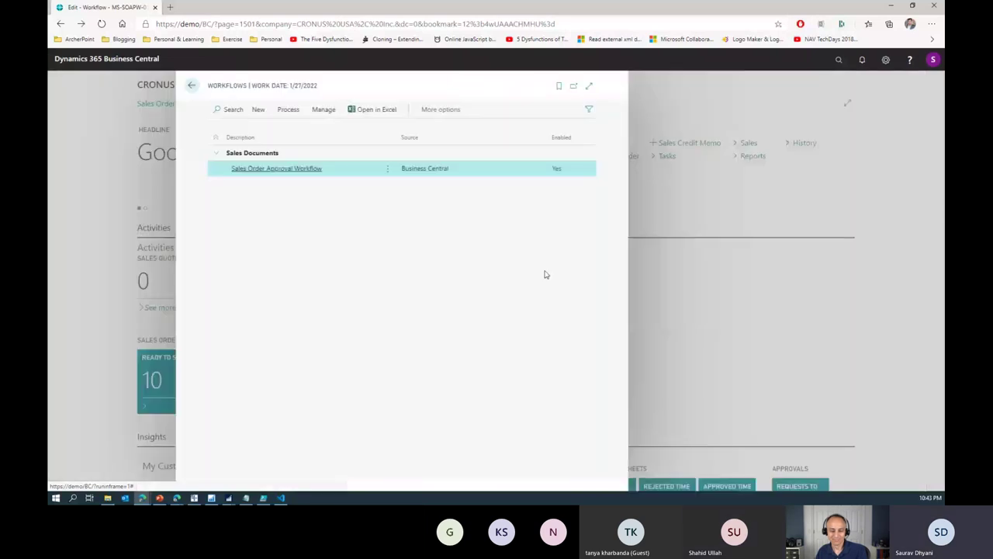
{"action": "key", "text": "Escape"}
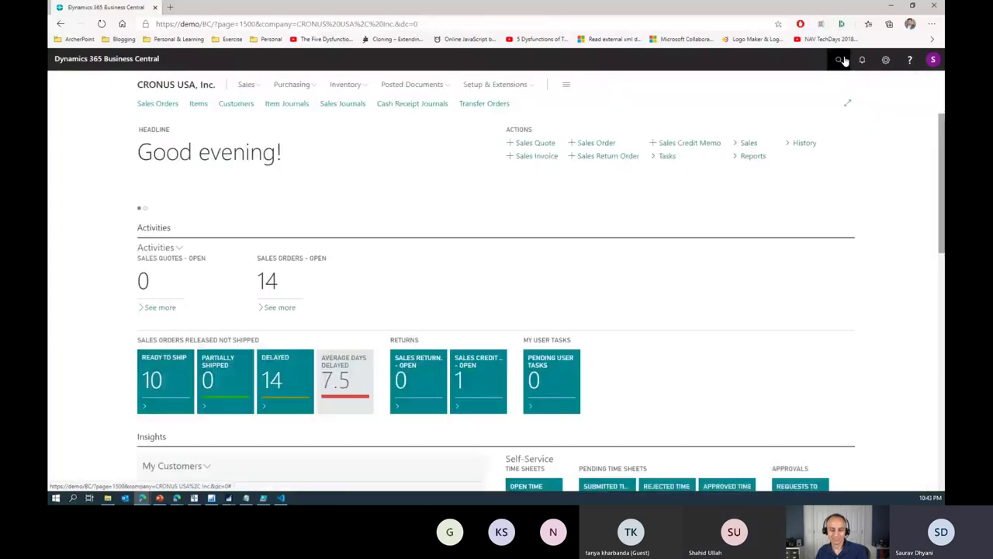
Open sales order 104016 from the Sales Orders list and send an approval request for it.
{"action": "left_click", "coordinate": [250, 83]}
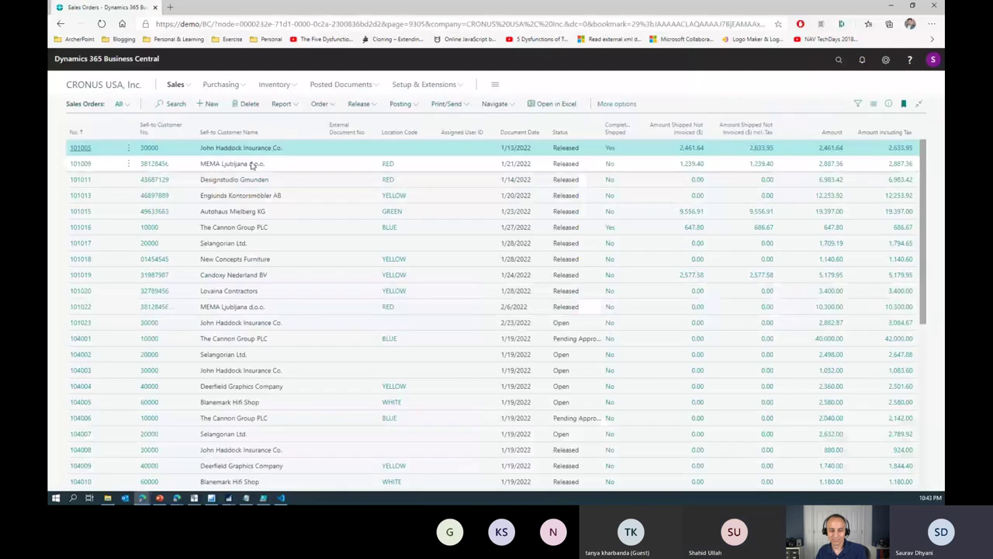
{"action": "scroll", "coordinate": [442, 396], "scroll_direction": "down", "scroll_amount": 3}
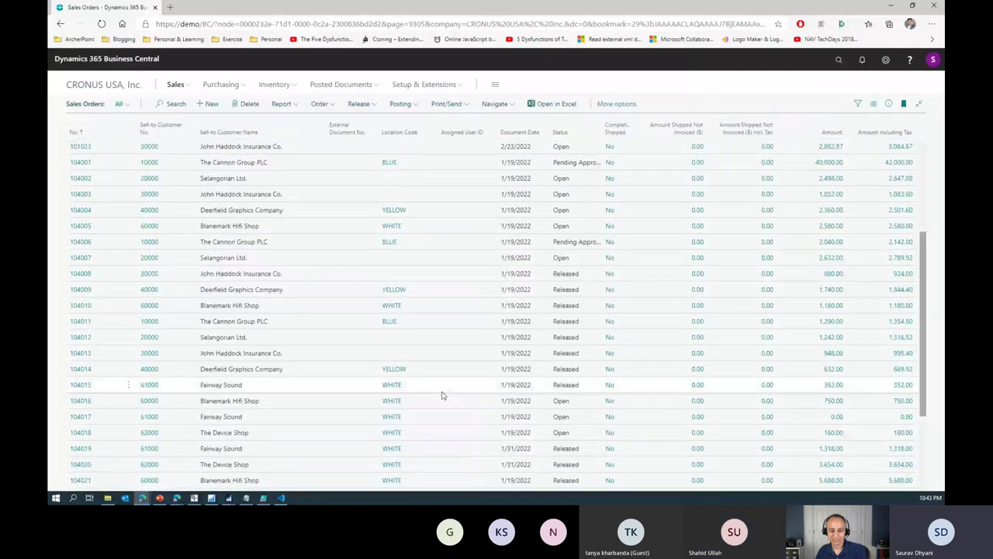
{"action": "left_click", "coordinate": [79, 402]}
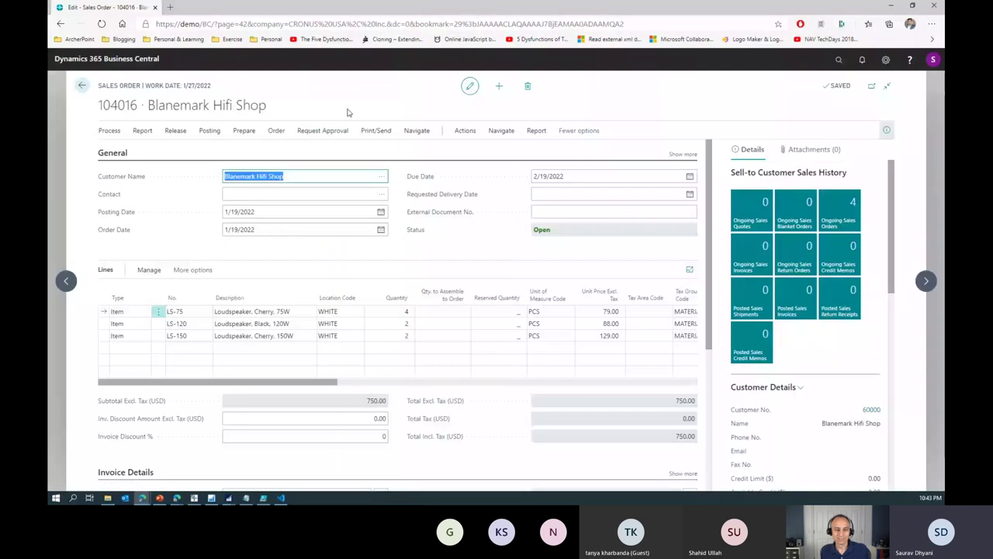
{"action": "left_click", "coordinate": [322, 132]}
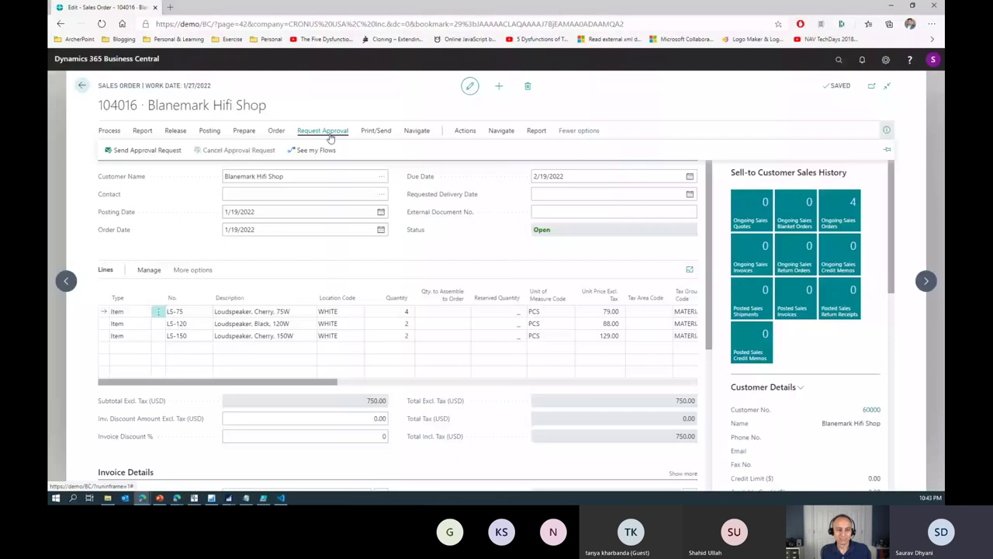
{"action": "left_click", "coordinate": [141, 152]}
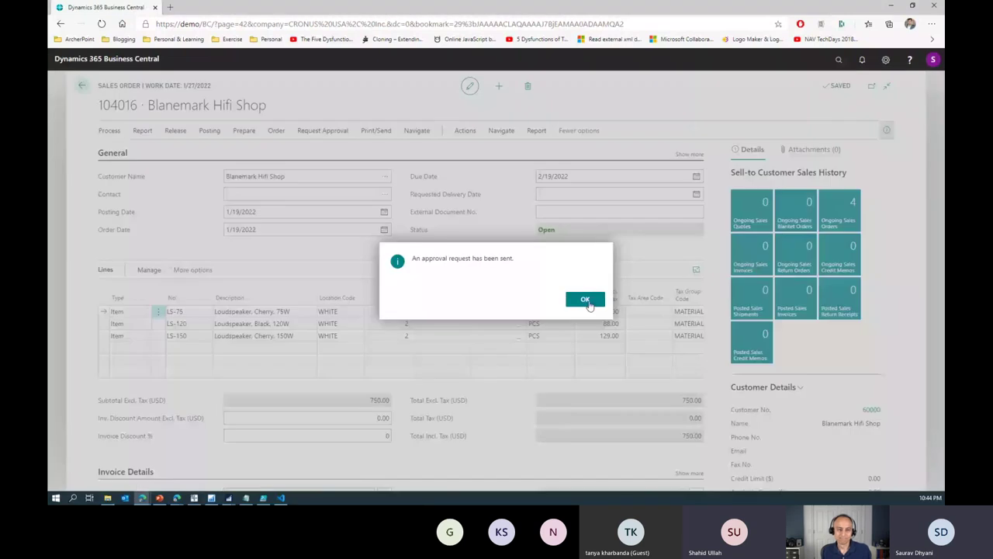
{"action": "left_click", "coordinate": [587, 302]}
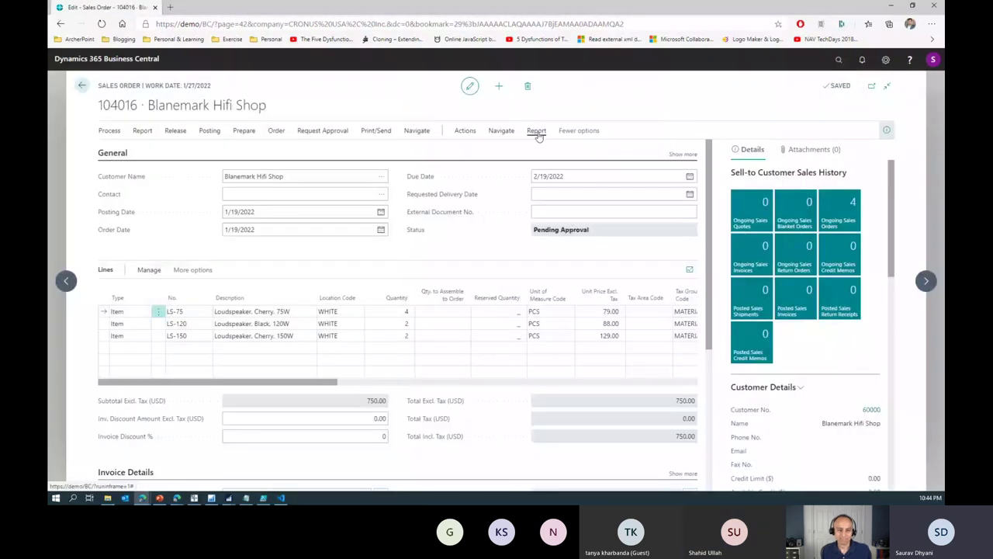
Open the order's approval entries and check each approver's sequence number and status.
{"action": "left_click", "coordinate": [503, 134]}
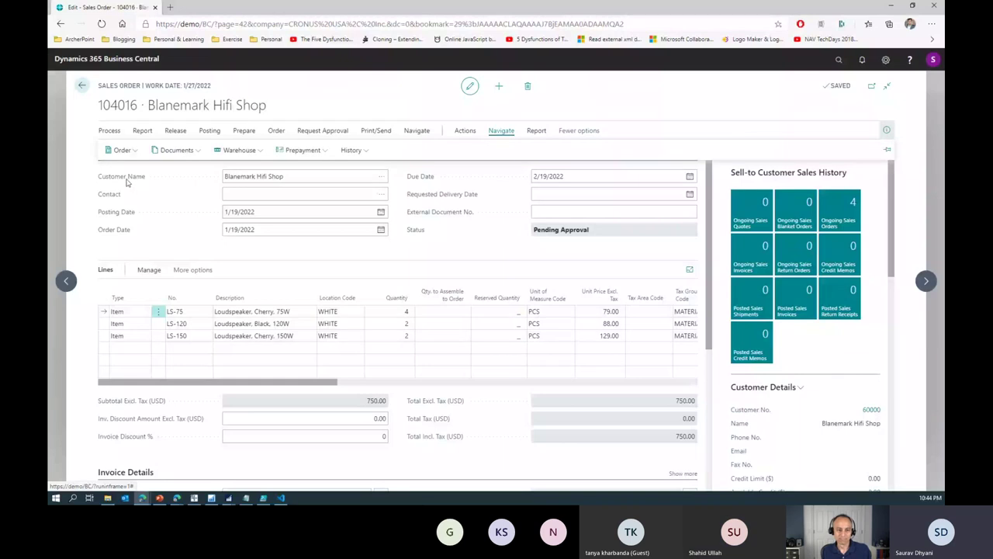
{"action": "left_click", "coordinate": [122, 150]}
{"action": "left_click", "coordinate": [128, 211]}
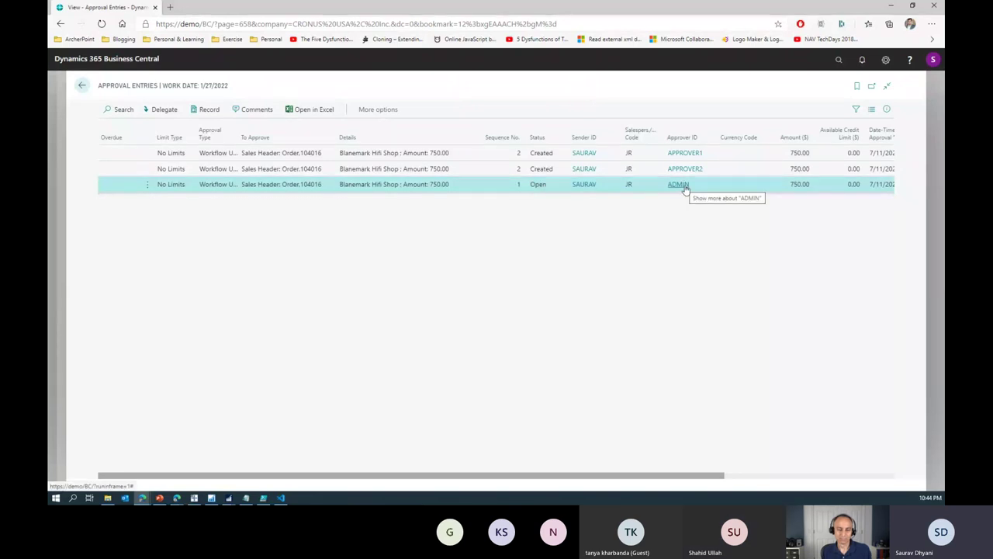
{"action": "mouse_move", "coordinate": [546, 168]}
{"action": "left_mouse_down"}
{"action": "mouse_move", "coordinate": [539, 153]}
{"action": "mouse_move", "coordinate": [554, 169]}
{"action": "left_mouse_up"}
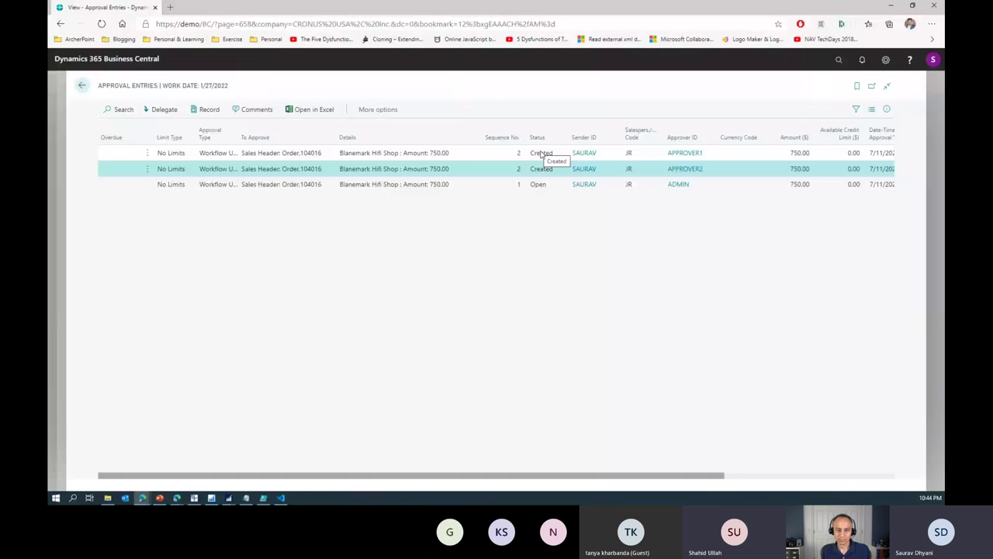
{"action": "left_click", "coordinate": [541, 154]}
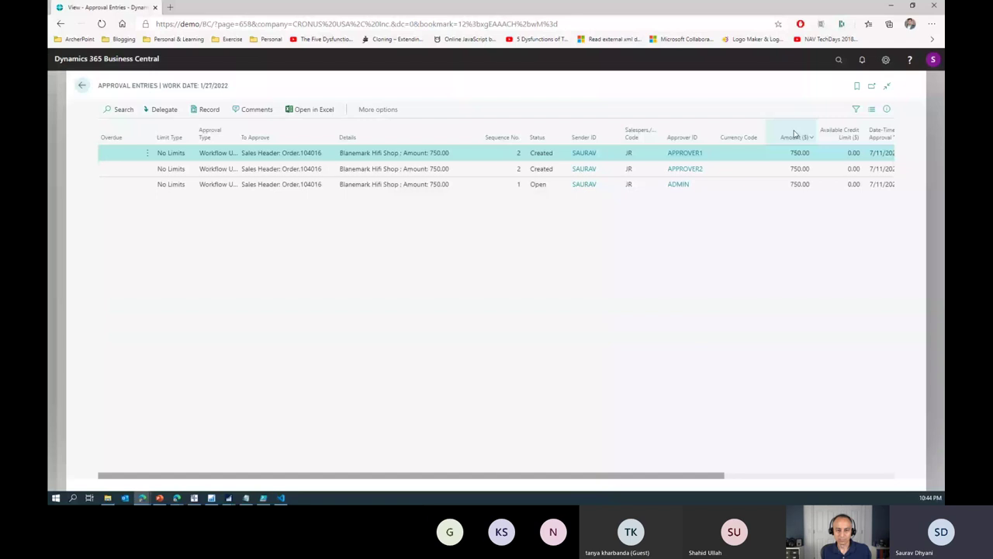
Search for the Workflow User Groups list, open group DEMO1 to check its members' sequence numbers, and return to the sales order.
{"action": "left_click", "coordinate": [837, 60]}
{"action": "type", "text": "worflow"}
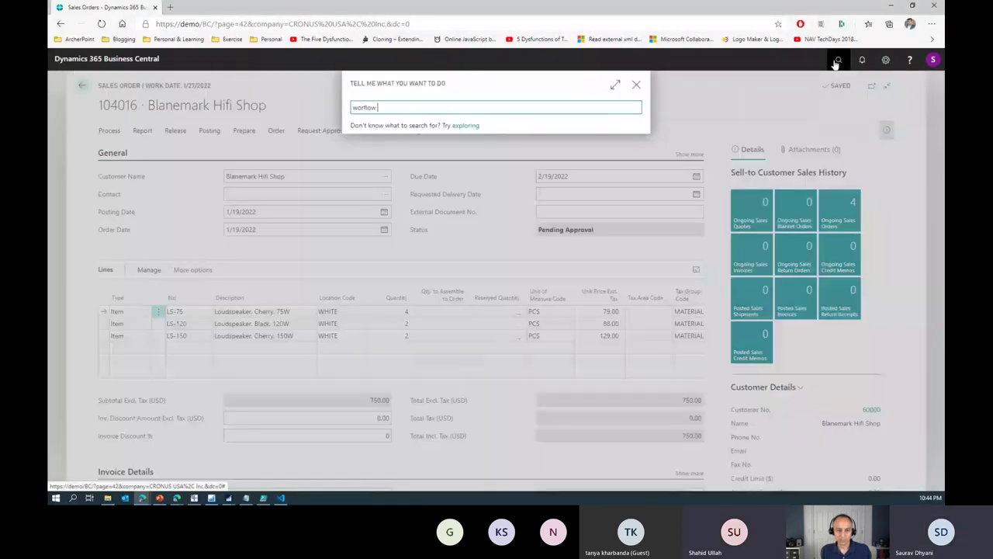
{"action": "type", "text": " user"}
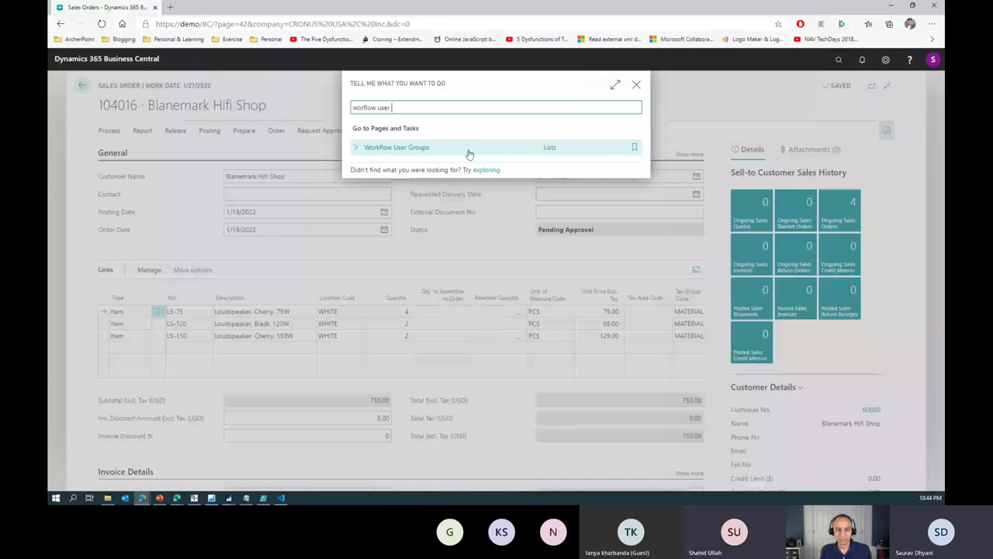
{"action": "left_click", "coordinate": [468, 149]}
{"action": "left_click", "coordinate": [342, 152]}
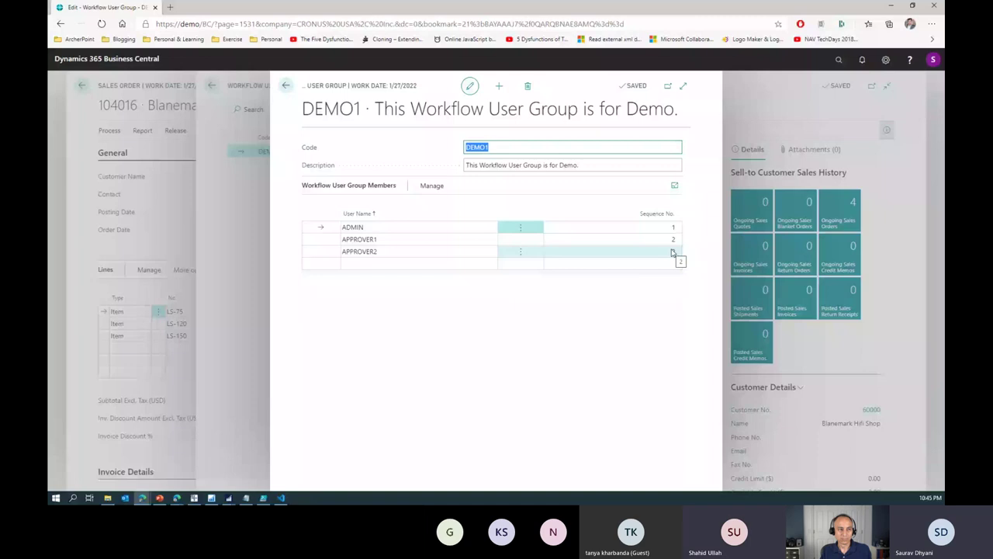
{"action": "key", "text": "Escape"}
{"action": "key", "text": "Escape"}
Search for "workflow", review the Sales Order Approval Workflow's steps, and exit back to the Sales Orders list without releasing the order.
{"action": "key", "text": "alt+q"}
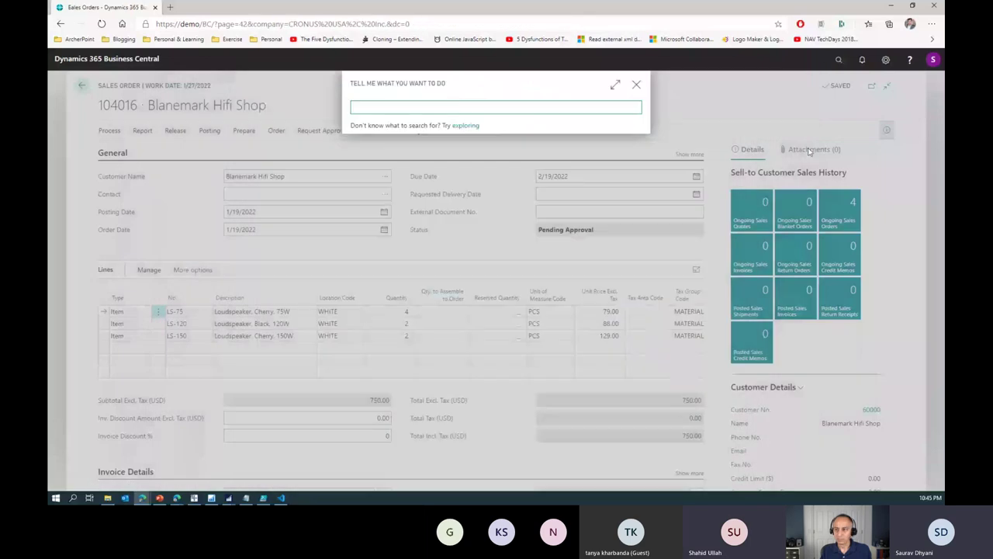
{"action": "type", "text": "workflow"}
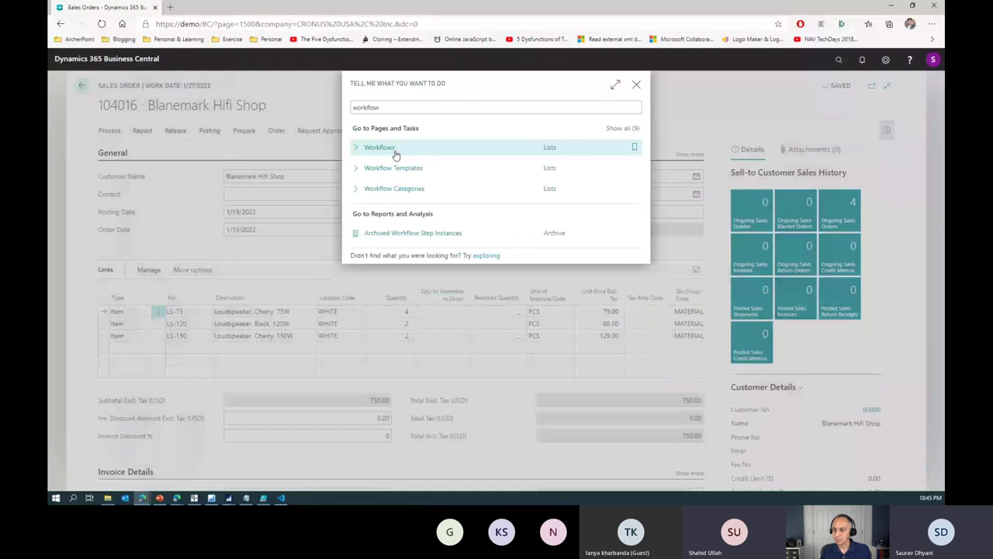
{"action": "left_click", "coordinate": [379, 148]}
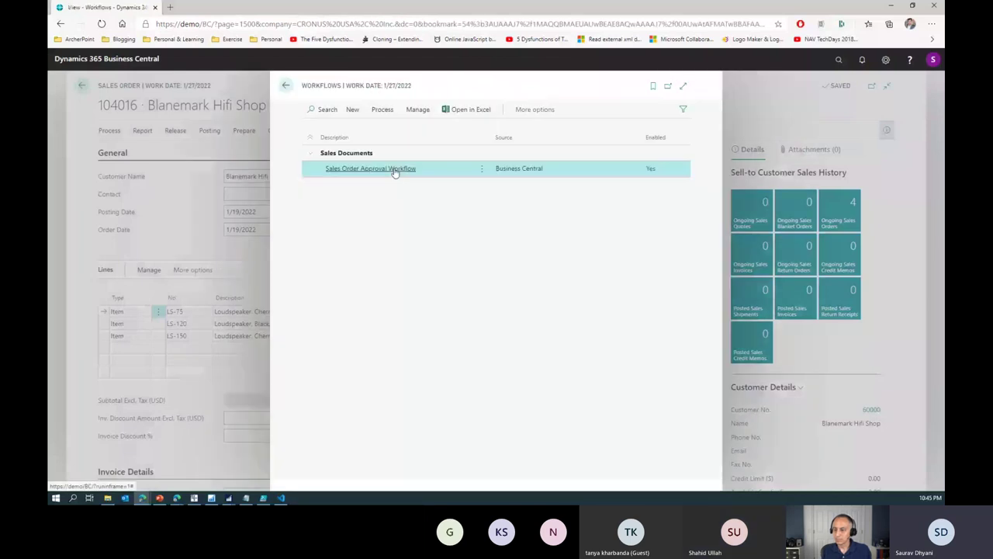
{"action": "left_click", "coordinate": [394, 170]}
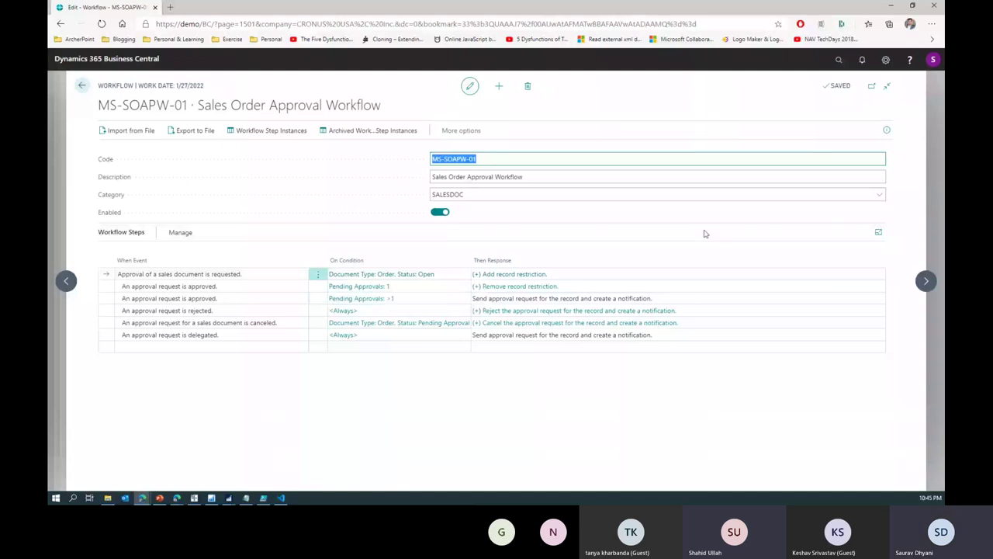
{"action": "key", "text": "Escape"}
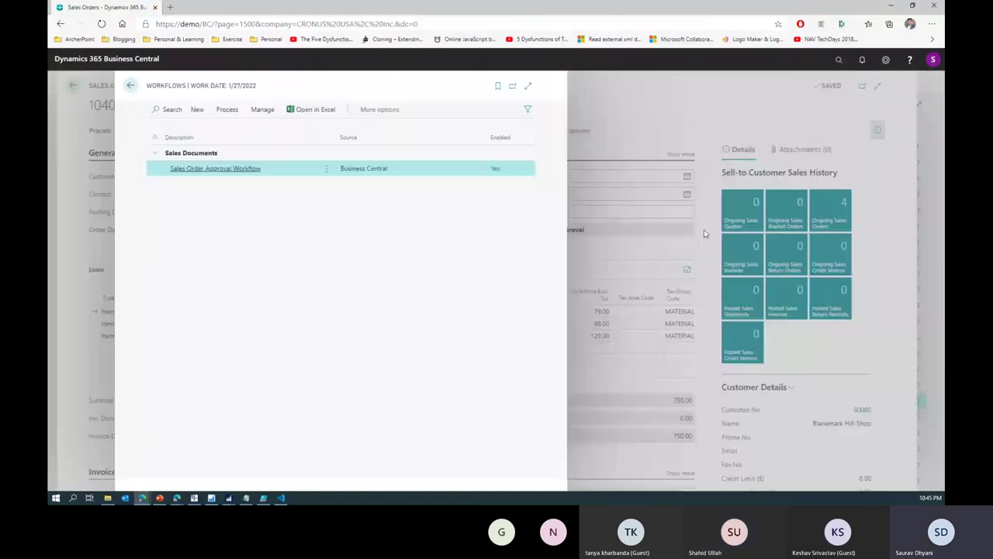
{"action": "key", "text": "Escape"}
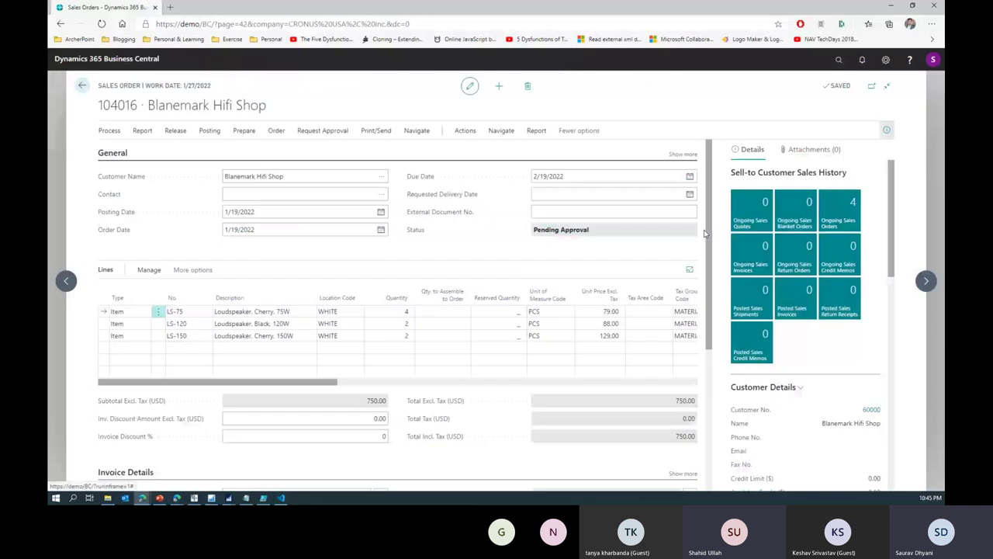
{"action": "key", "text": "Escape"}
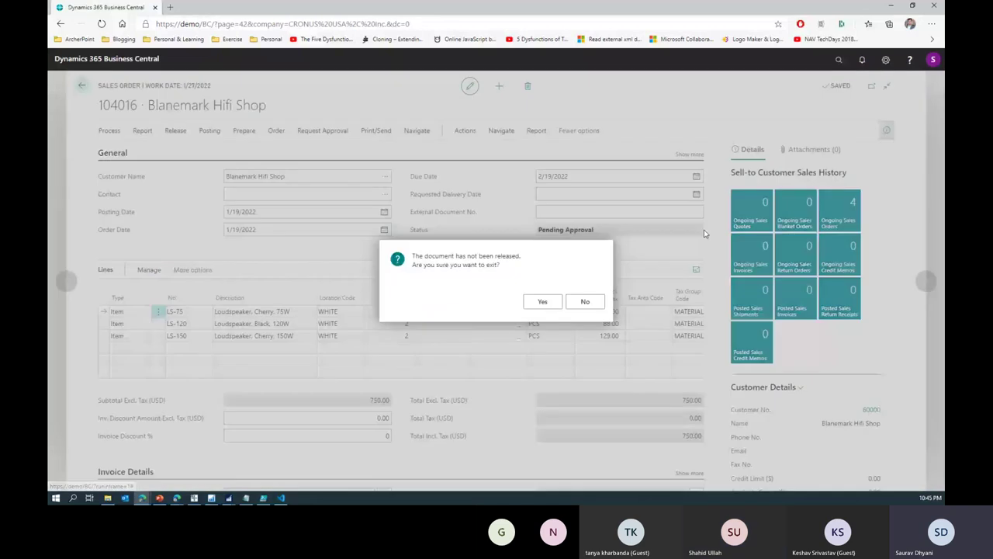
{"action": "left_click", "coordinate": [542, 302]}
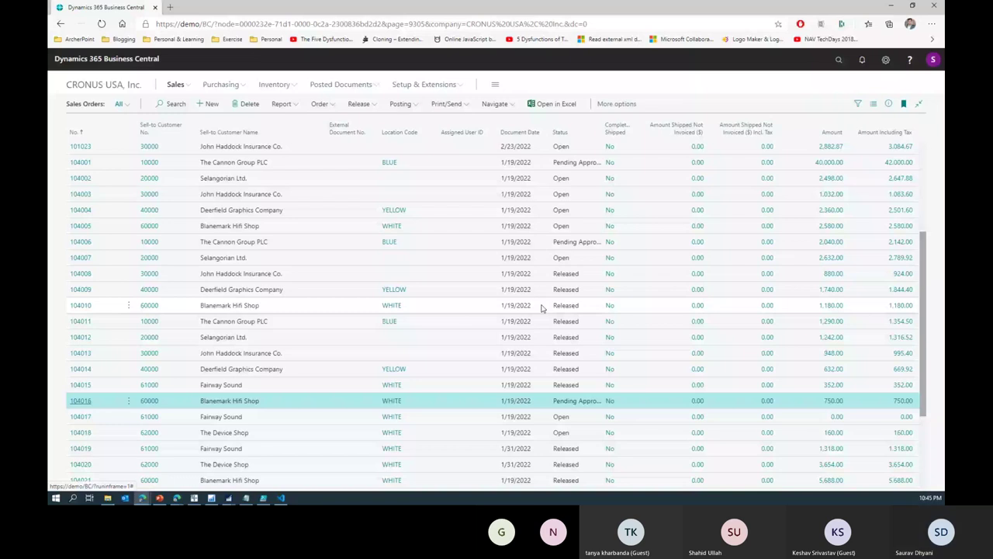
Switch to the Microsoft Dynamics NAV Development Environment and list the table objects in the Object Designer.
{"action": "key", "text": "super+d"}
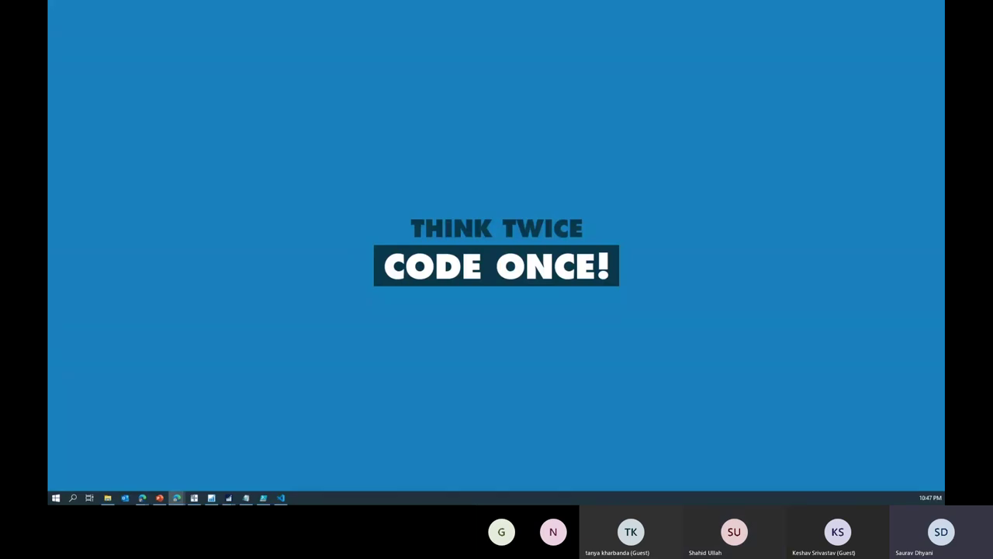
{"action": "left_click", "coordinate": [212, 498]}
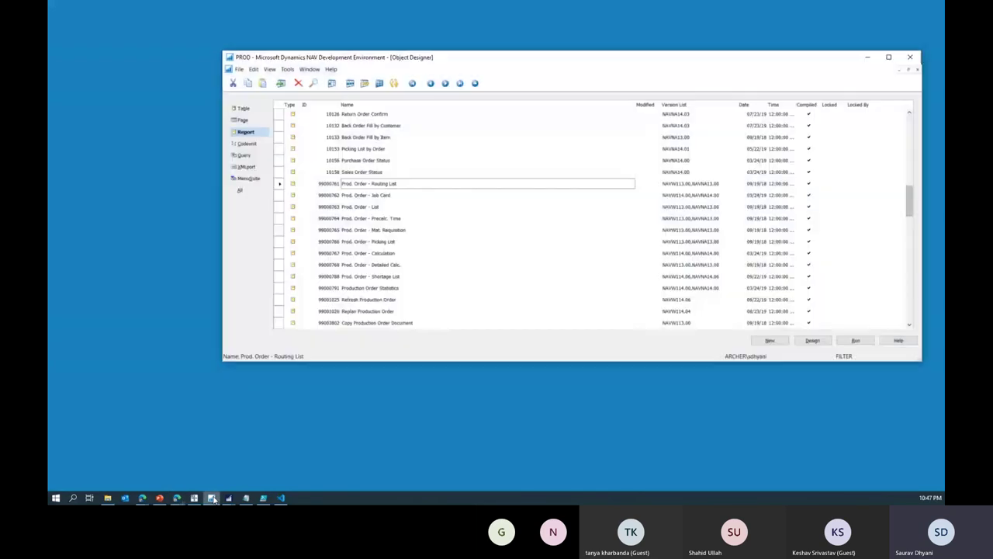
{"action": "key", "text": "Up"}
{"action": "key", "text": "Up"}
{"action": "key", "text": "Up"}
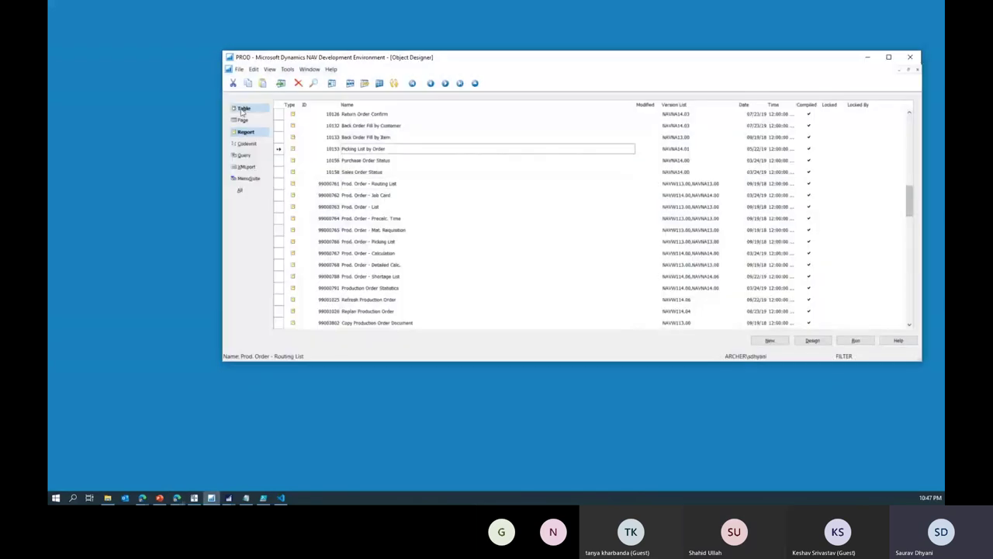
{"action": "left_click", "coordinate": [241, 108]}
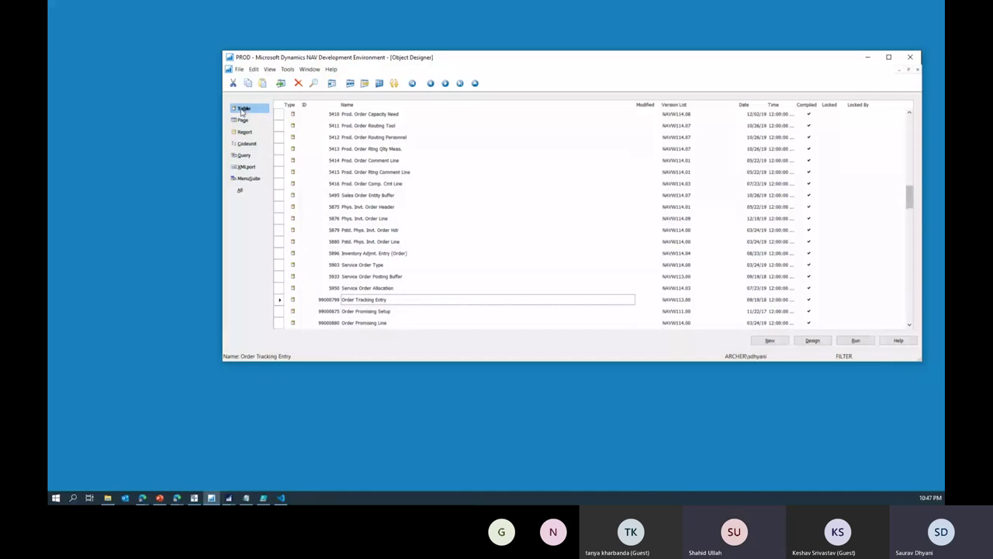
Try to find the table with ID 36 in the filtered table list.
{"action": "type", "text": "36"}
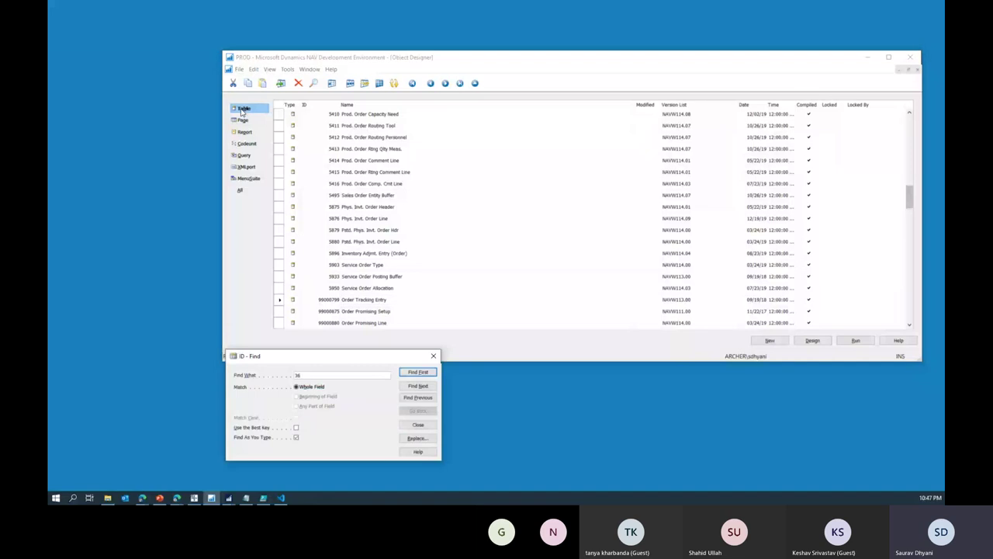
{"action": "key", "text": "Return"}
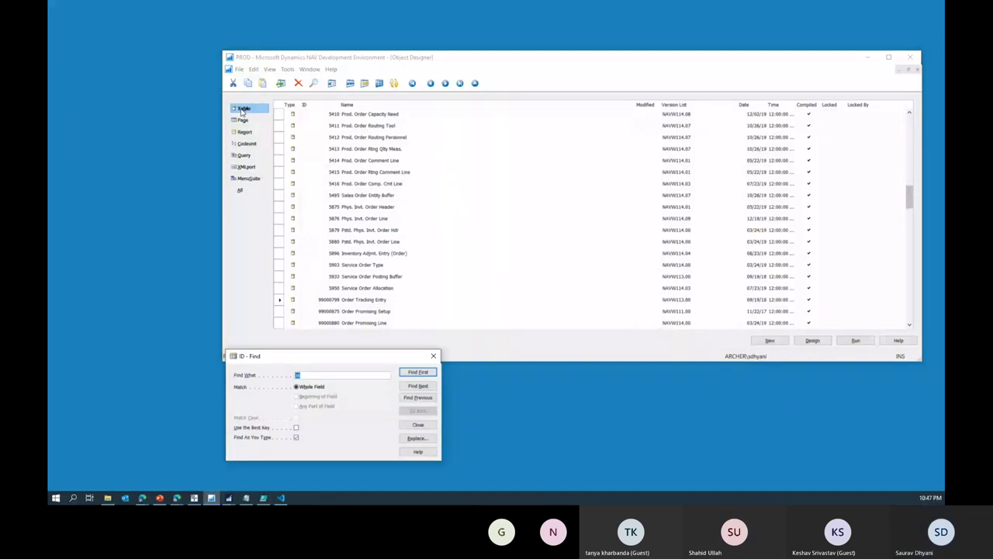
{"action": "key", "text": "Escape"}
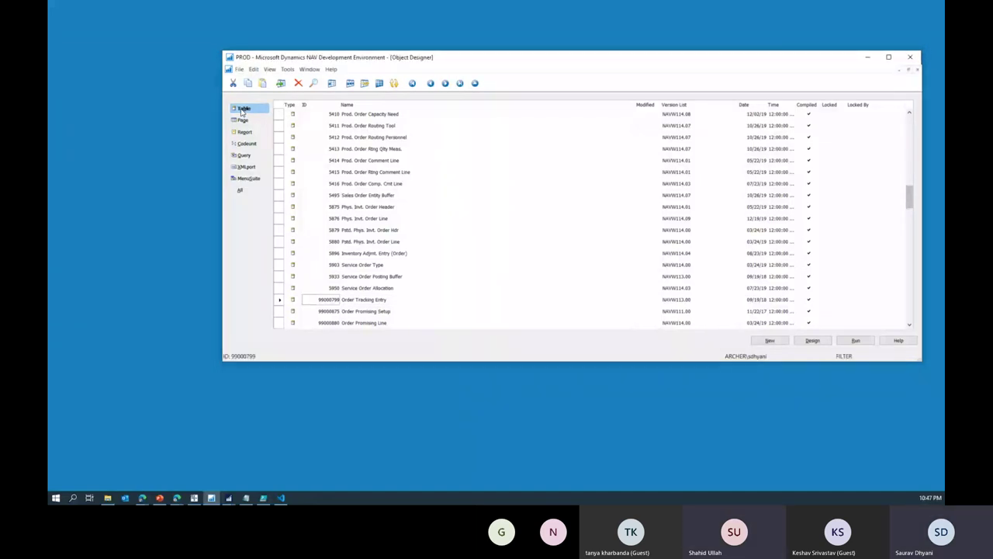
Clear the table list's filter and open the C/AL code of table 36 Sales Header.
{"action": "key", "text": "ctrl+shift+F7"}
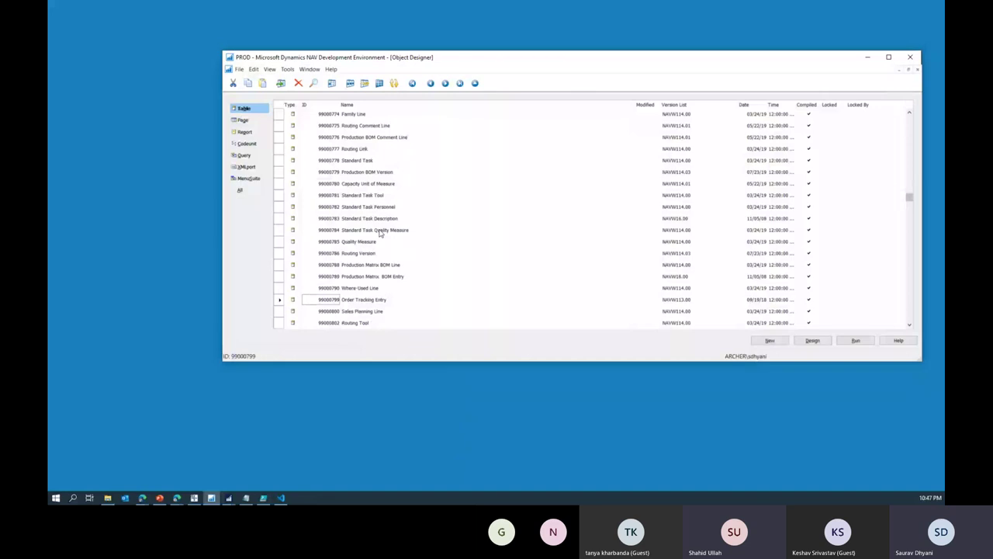
{"action": "key", "text": "alt+d"}
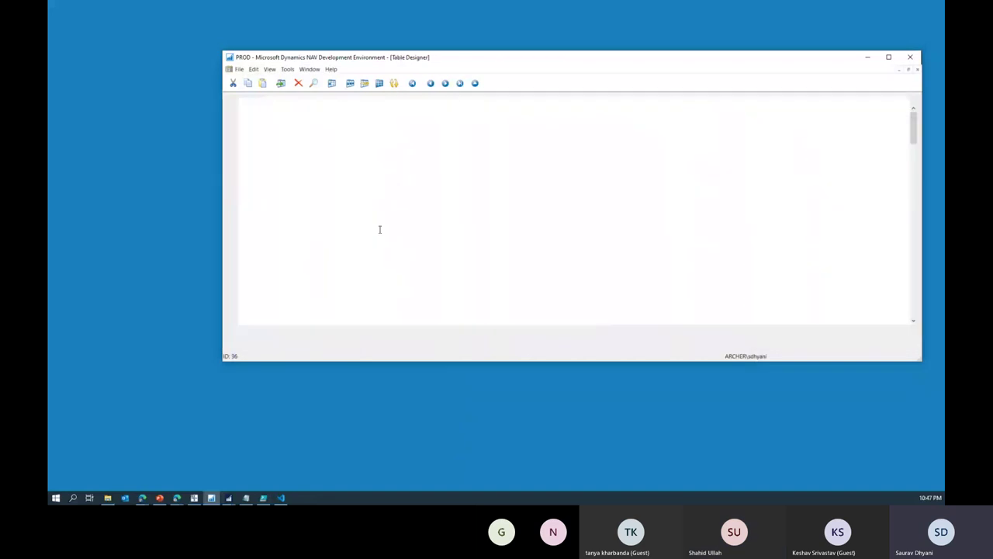
{"action": "key", "text": "F9"}
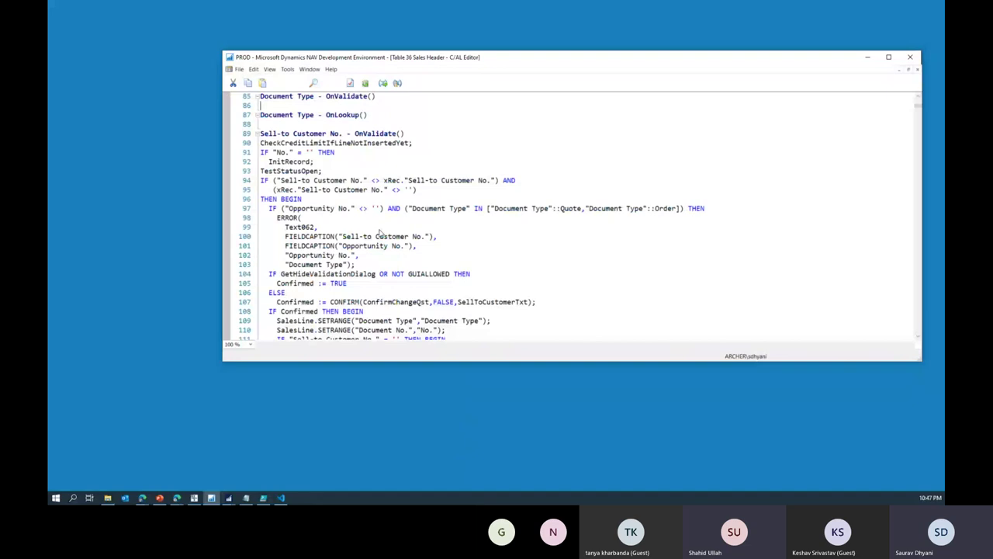
Search the Sales Header code for the TESTFIELD check on the Status field.
{"action": "key", "text": "ctrl+f"}
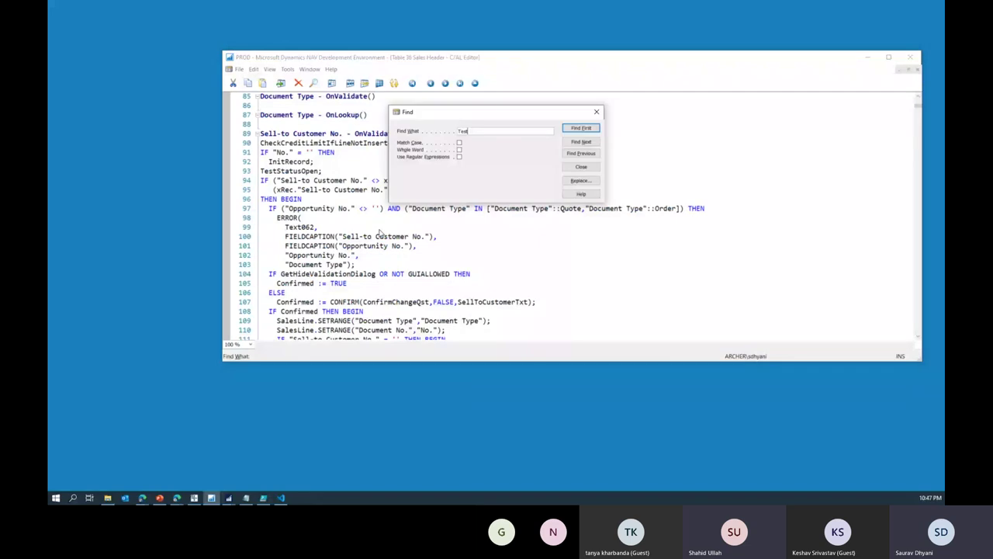
{"action": "type", "text": "Field"}
{"action": "key", "text": "Return"}
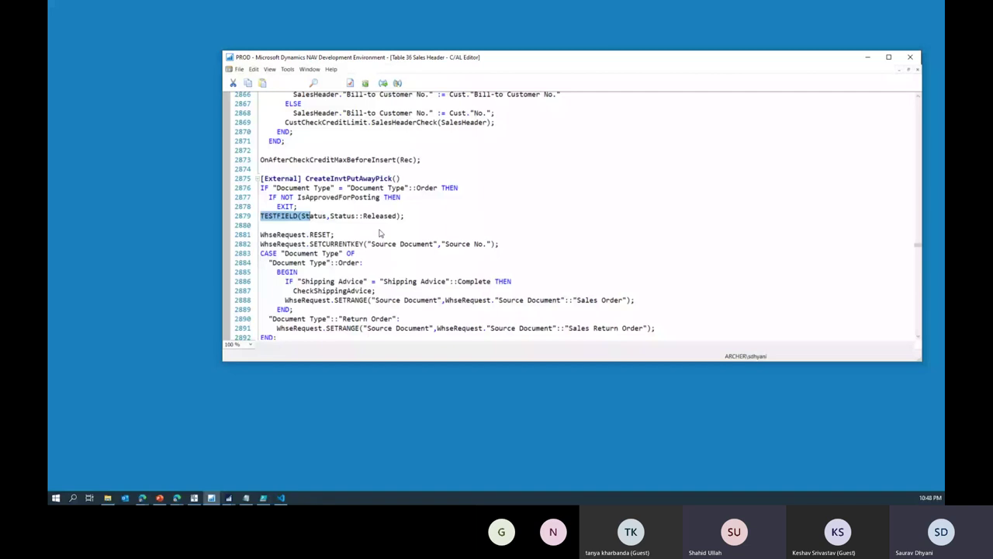
Highlight the TESTFIELD(Status,Status::Released) statement in CreateInvtPutAwayPick, then close the Sales Header code and return to the table list.
{"action": "key", "text": "Right"}
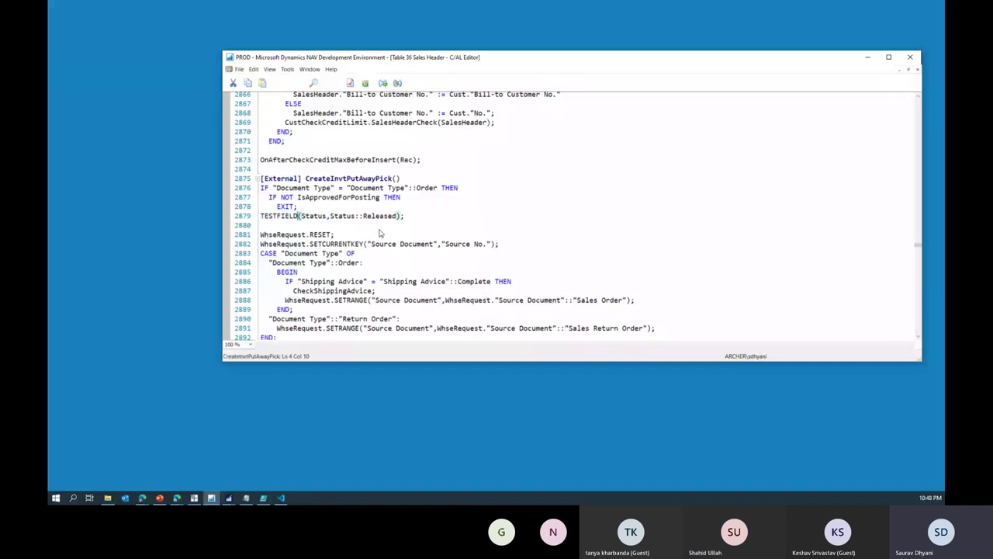
{"action": "key", "text": "shift+Home"}
{"action": "key", "text": "Left"}
{"action": "key", "text": "shift+End"}
{"action": "key", "text": "ctrl+f"}
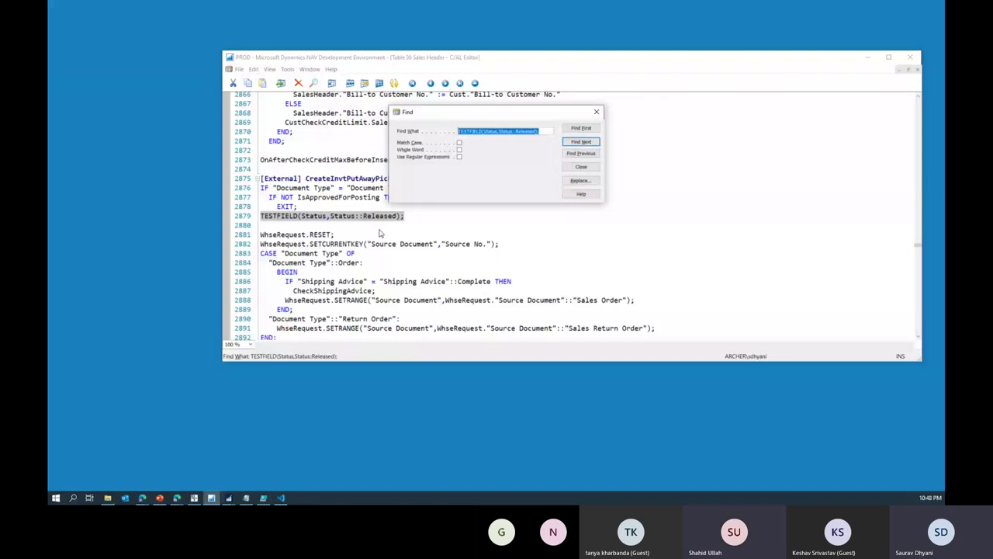
{"action": "key", "text": "Escape"}
{"action": "key", "text": "Escape"}
{"action": "key", "text": "Escape"}
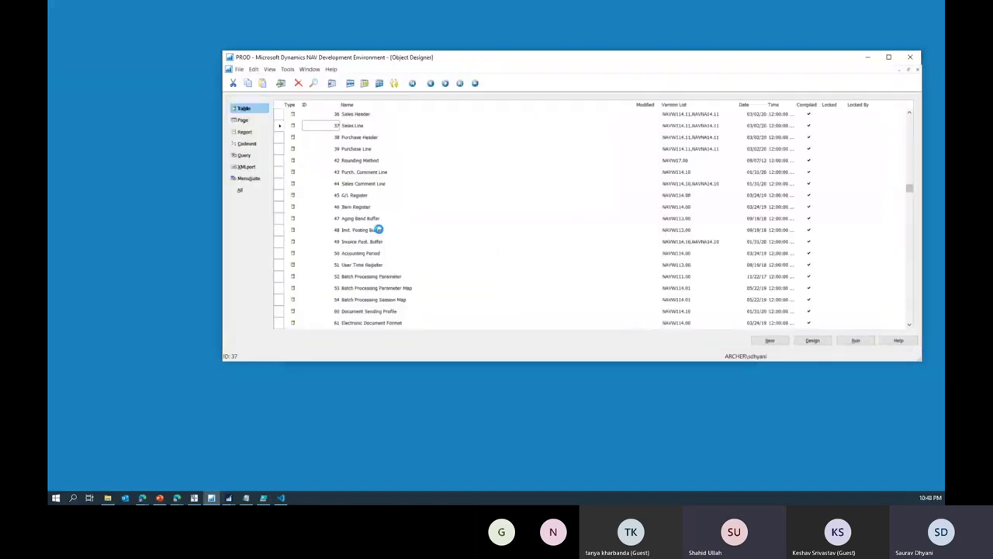
View the C/AL code of table 37 Sales Line and return to the Object Designer.
{"action": "key", "text": "F9"}
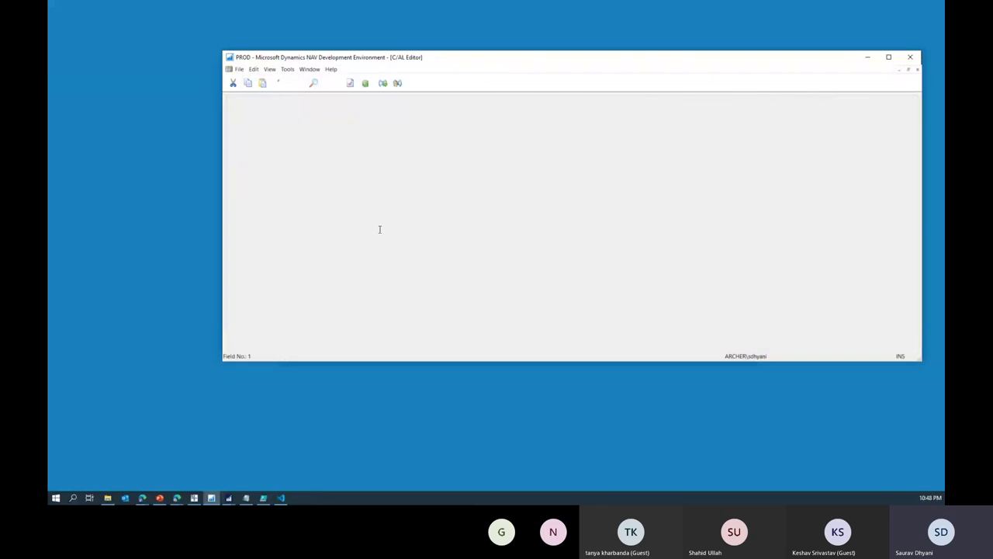
{"action": "key", "text": "ctrl+f"}
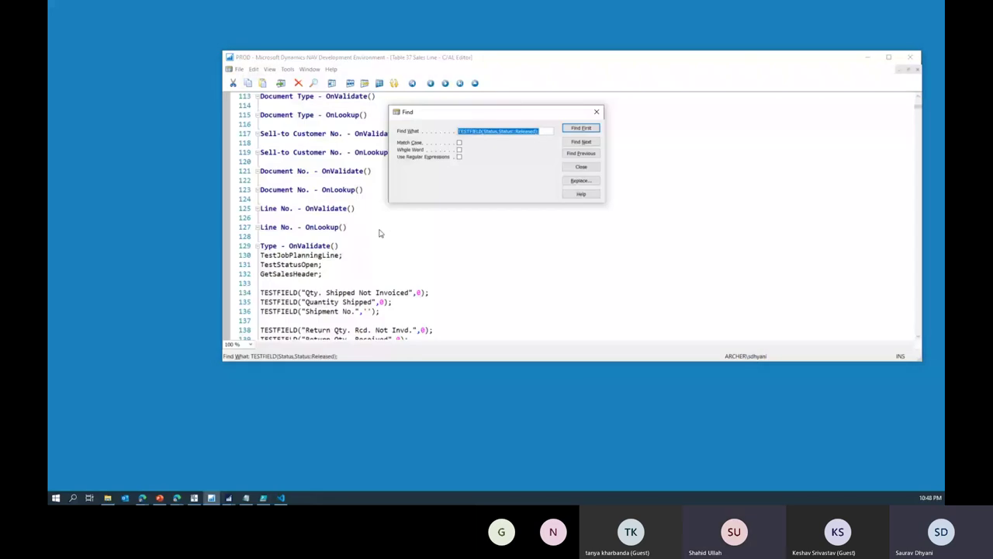
{"action": "key", "text": "Escape"}
{"action": "key", "text": "Escape"}
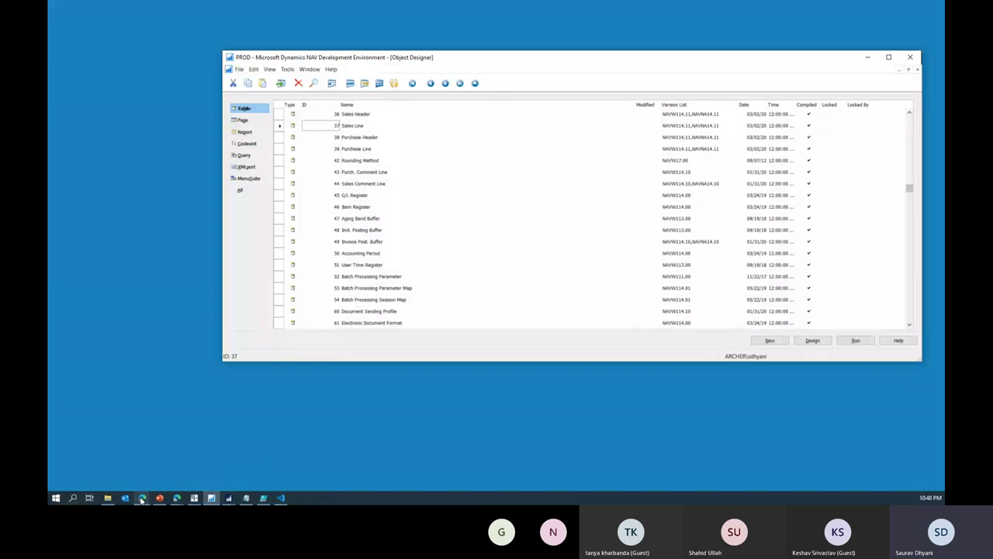
Switch to Business Central in the browser and open the Restricted Records list.
{"action": "mouse_move", "coordinate": [142, 499]}
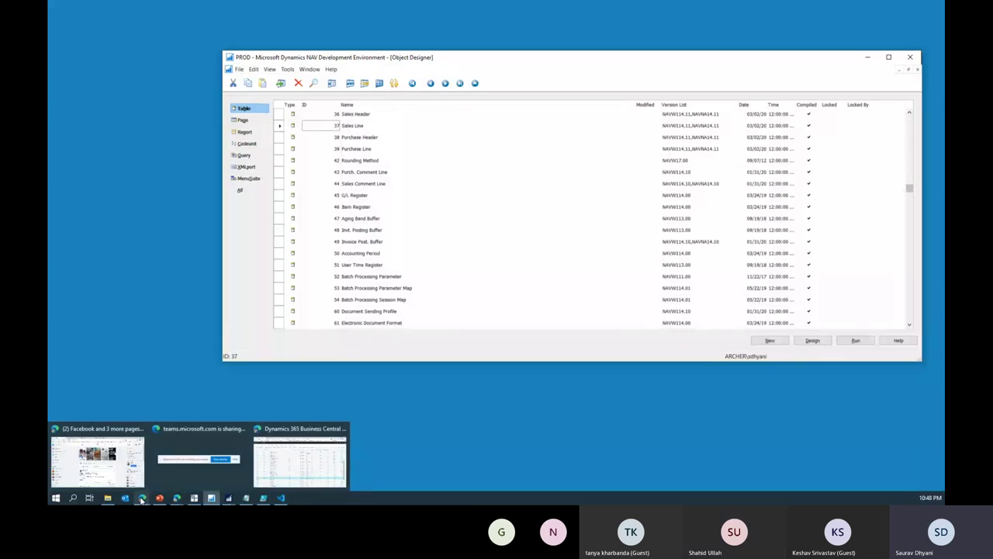
{"action": "left_click", "coordinate": [142, 499]}
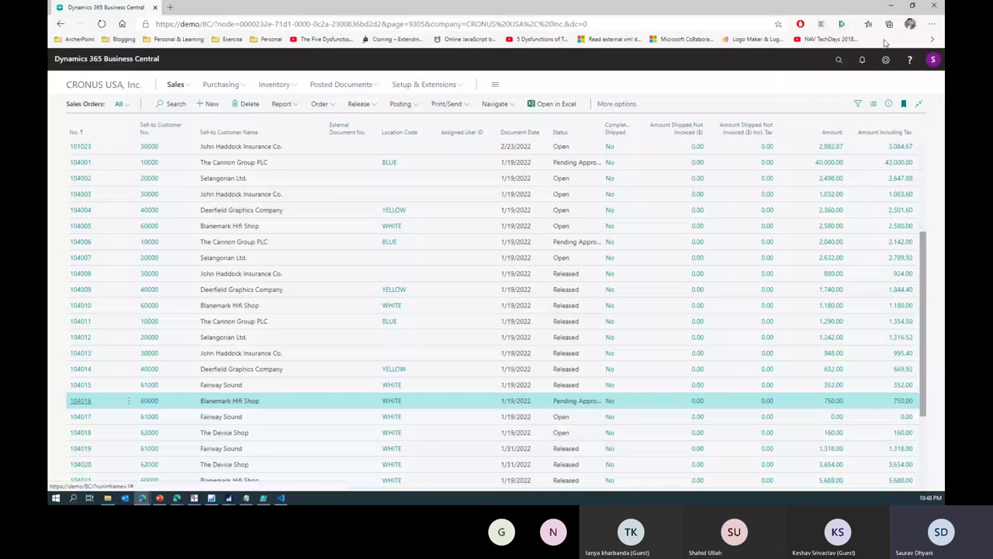
{"action": "key", "text": "alt+q"}
{"action": "type", "text": "Record "}
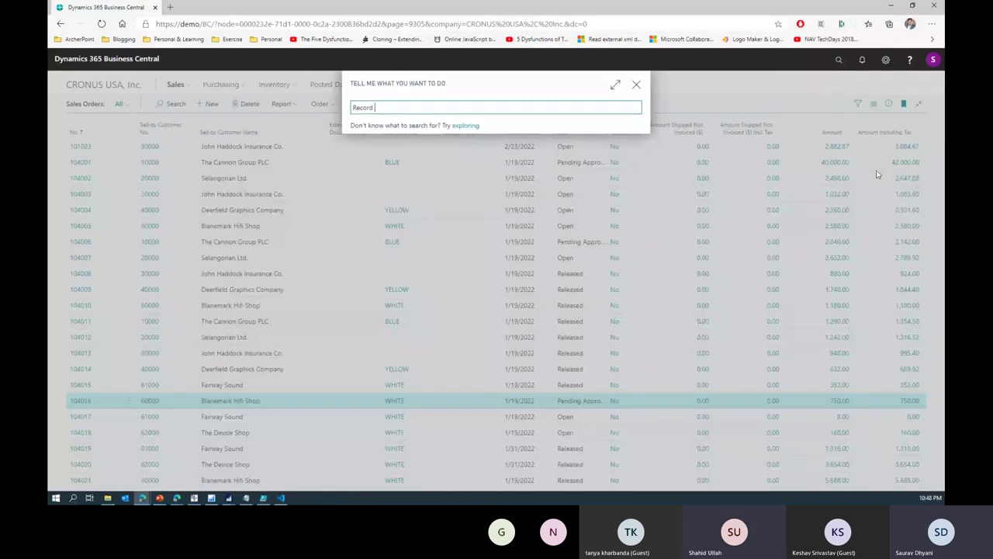
{"action": "type", "text": "R"}
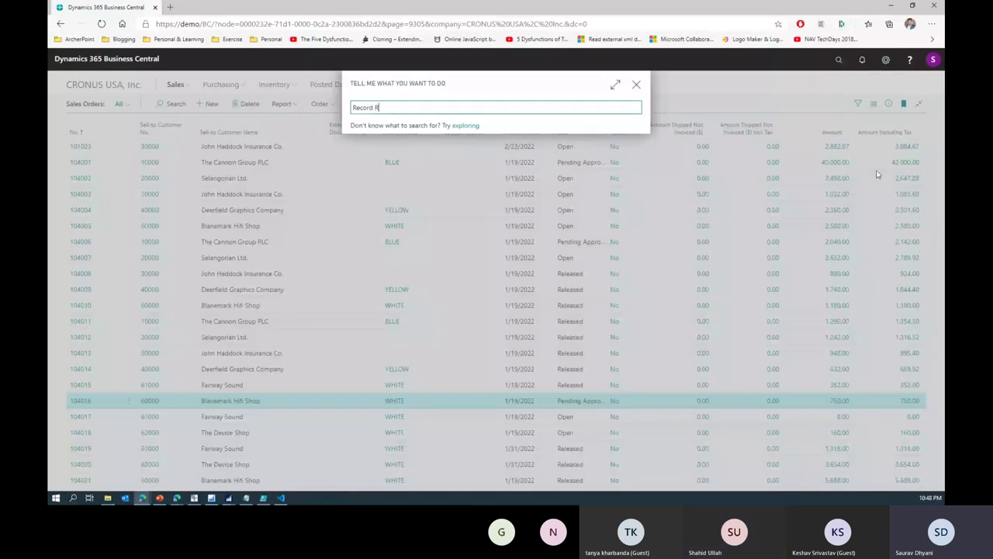
{"action": "type", "text": "e"}
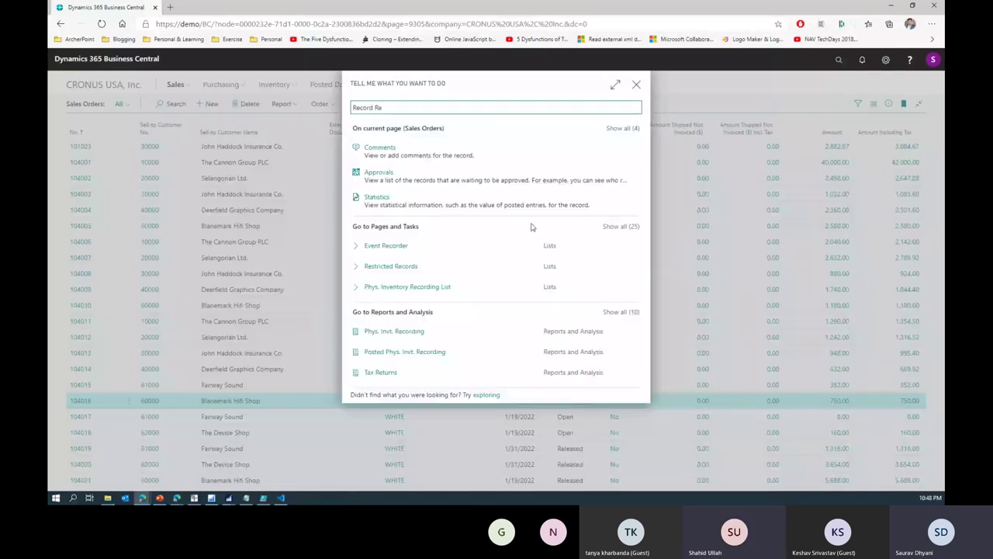
{"action": "left_click", "coordinate": [400, 265]}
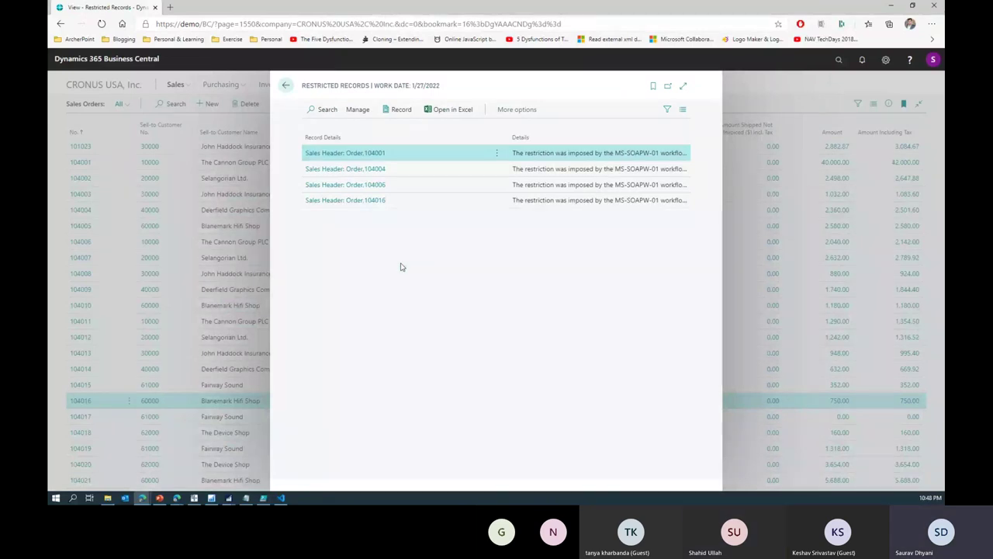
Open the Sales Order Approval Workflow, examine the responses to the approval-requested event, and return to the Restricted Records list.
{"action": "left_click", "coordinate": [837, 60]}
{"action": "type", "text": "Workflow"}
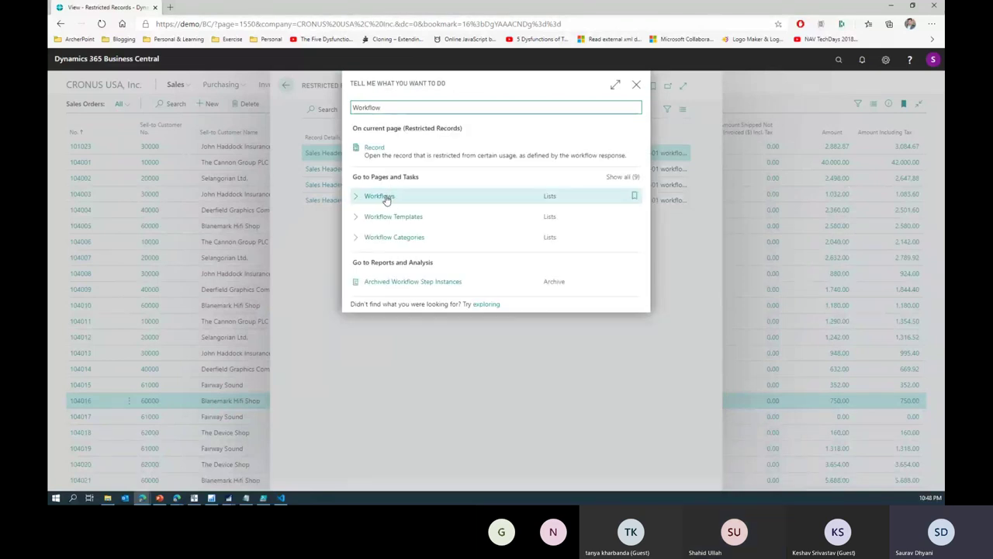
{"action": "left_click", "coordinate": [386, 199]}
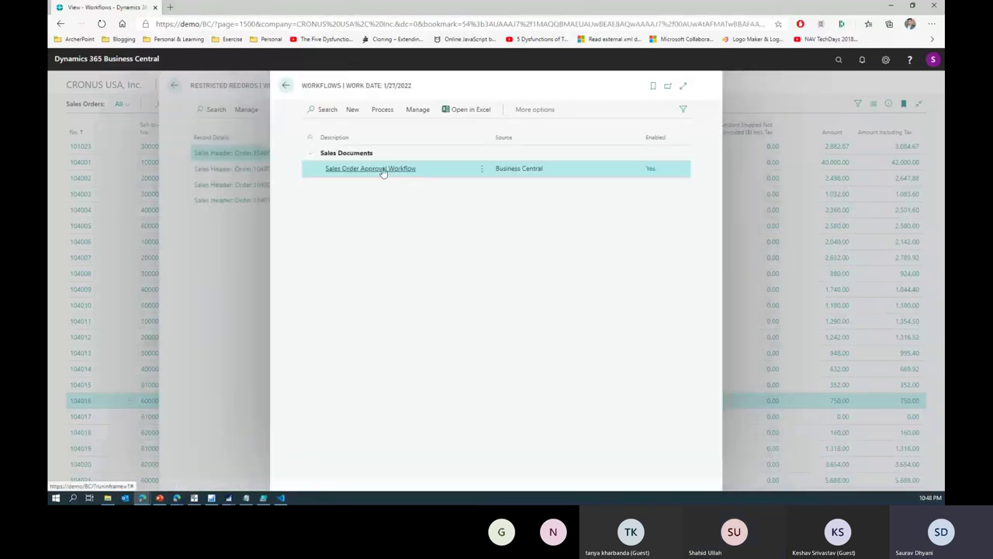
{"action": "left_click", "coordinate": [380, 169]}
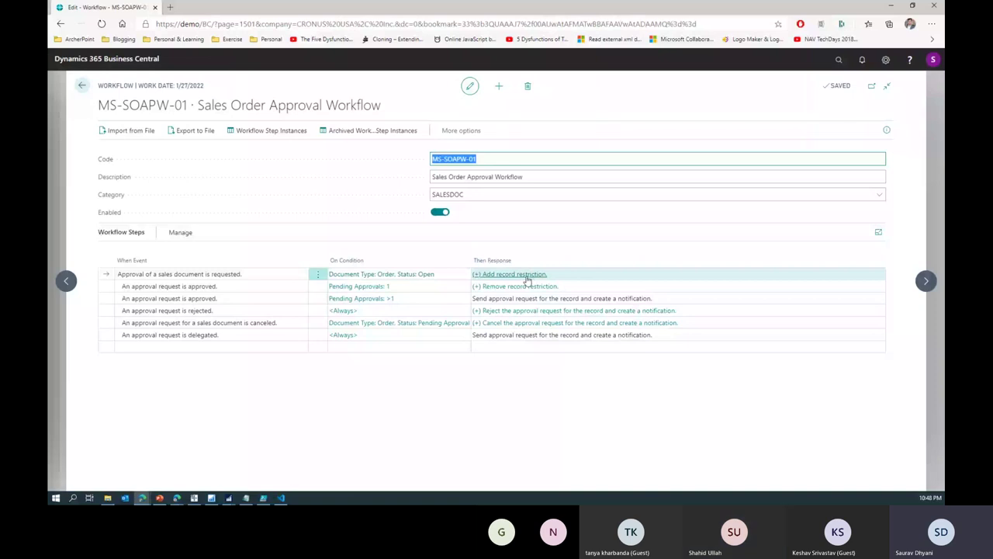
{"action": "left_click", "coordinate": [526, 277]}
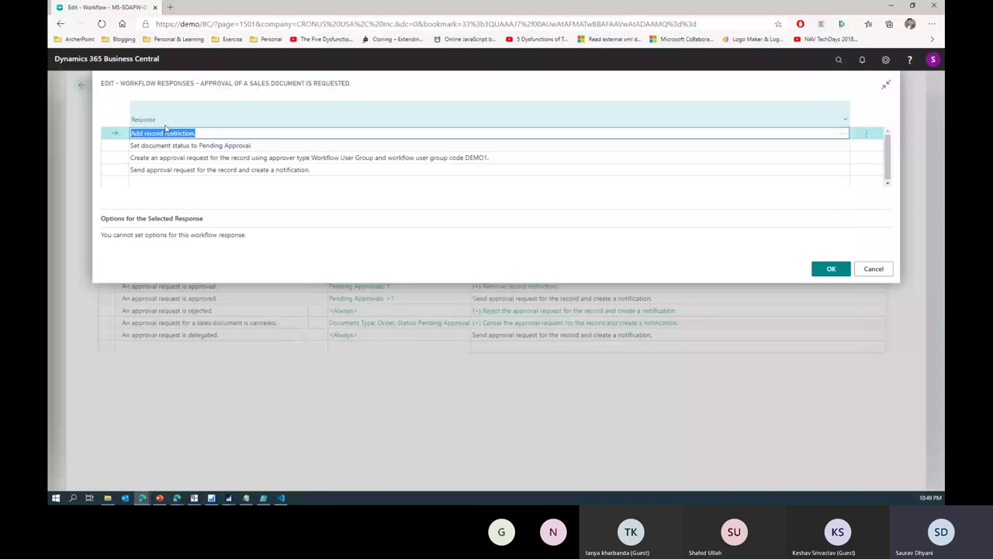
{"action": "key", "text": "Escape"}
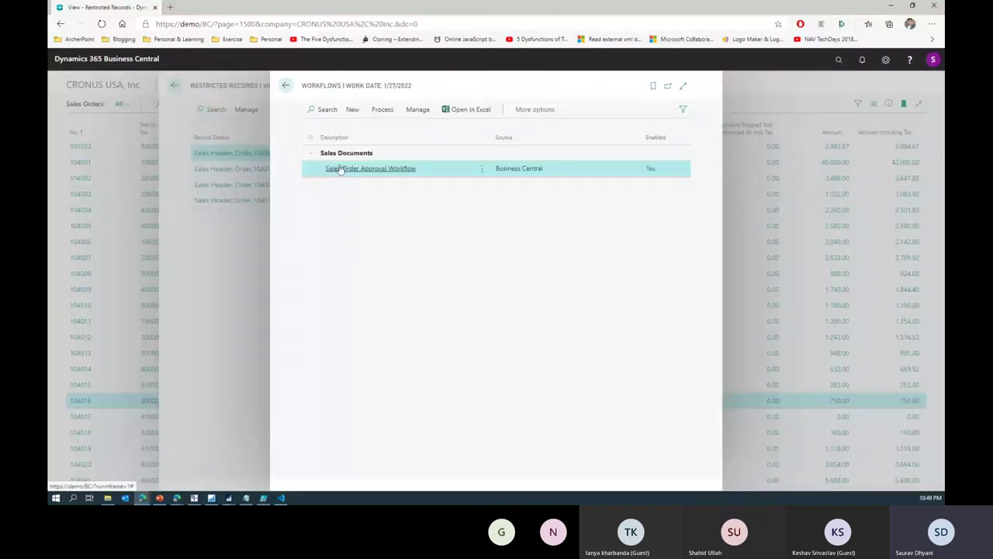
{"action": "key", "text": "Escape"}
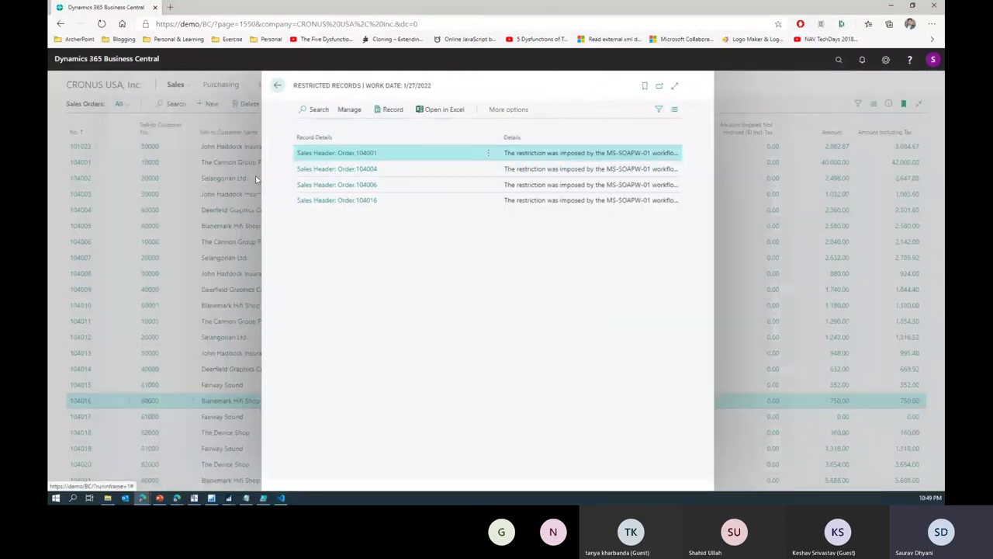
Examine the details of the restricted sales order records, highlighting the MS-SOAPW-01 workflow code, and close the Restricted Records list.
{"action": "left_click", "coordinate": [336, 153]}
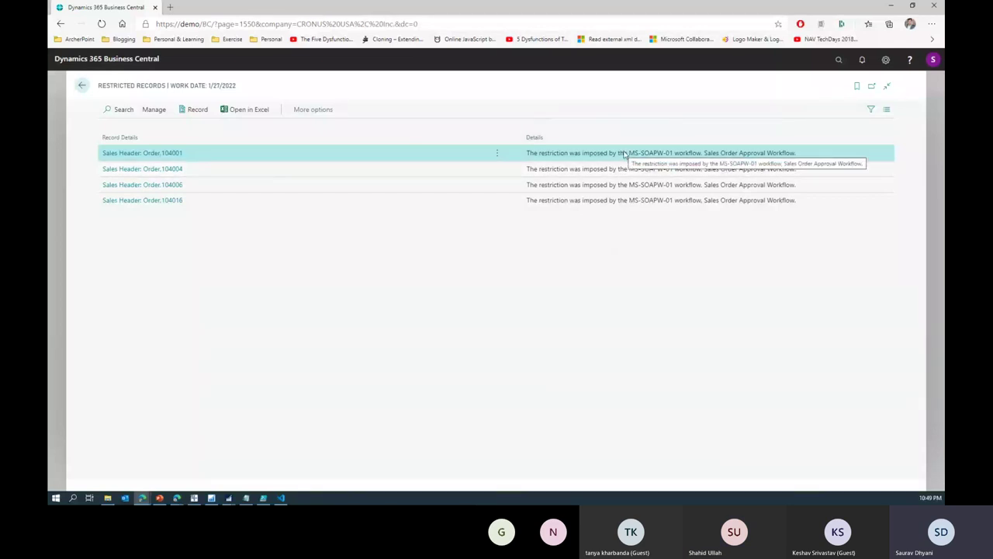
{"action": "left_click_drag", "start_coordinate": [629, 153], "coordinate": [684, 154]}
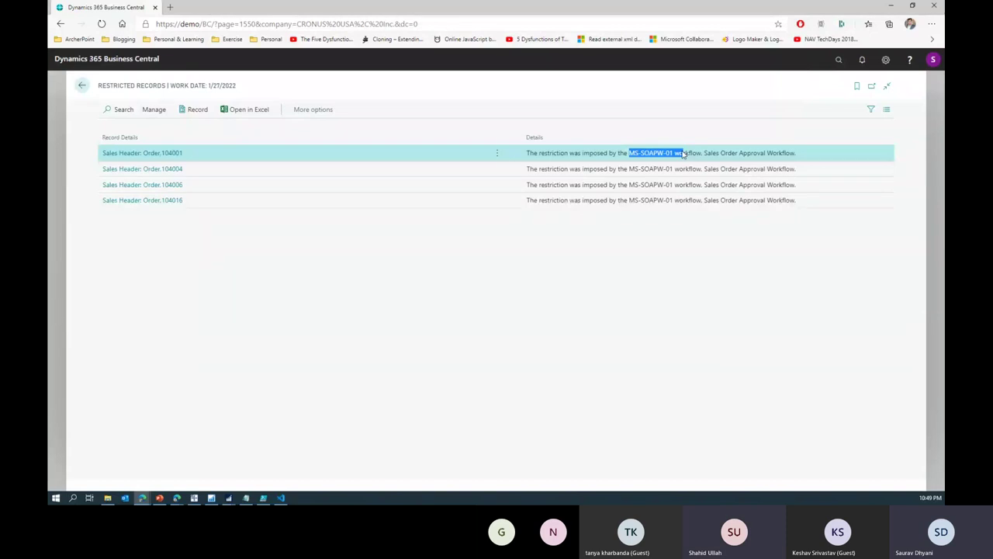
{"action": "left_click_drag", "start_coordinate": [684, 154], "coordinate": [679, 153]}
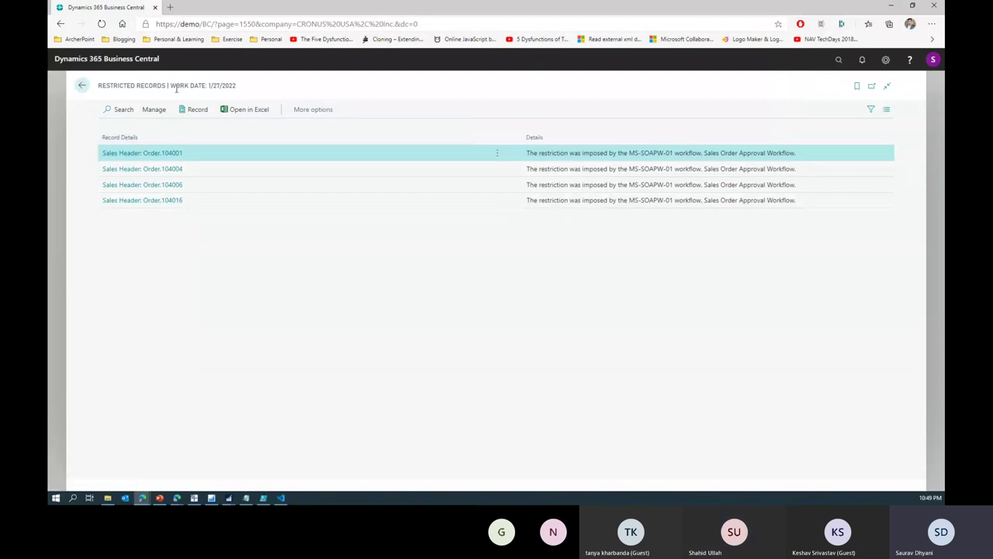
{"action": "left_click_drag", "start_coordinate": [172, 87], "coordinate": [276, 88]}
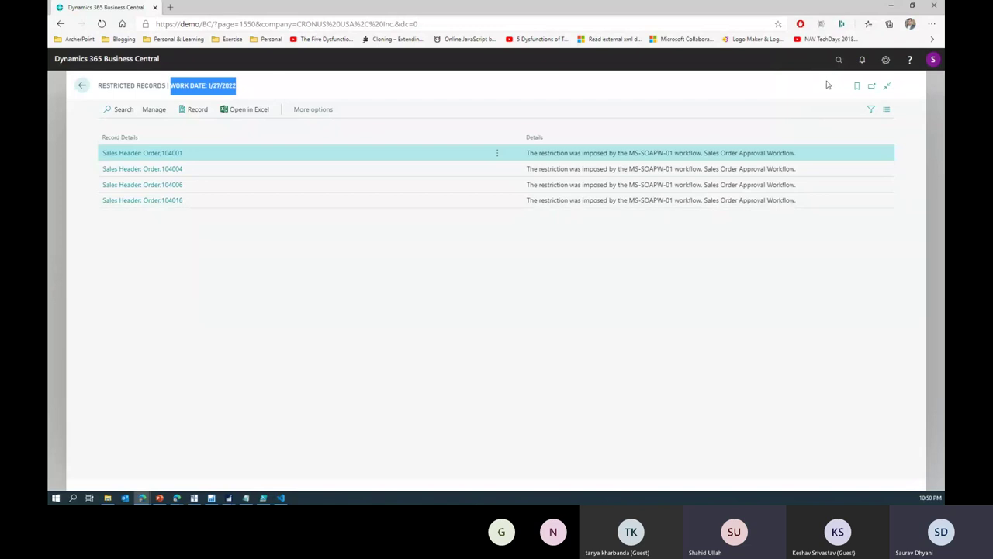
{"action": "key", "text": "Escape"}
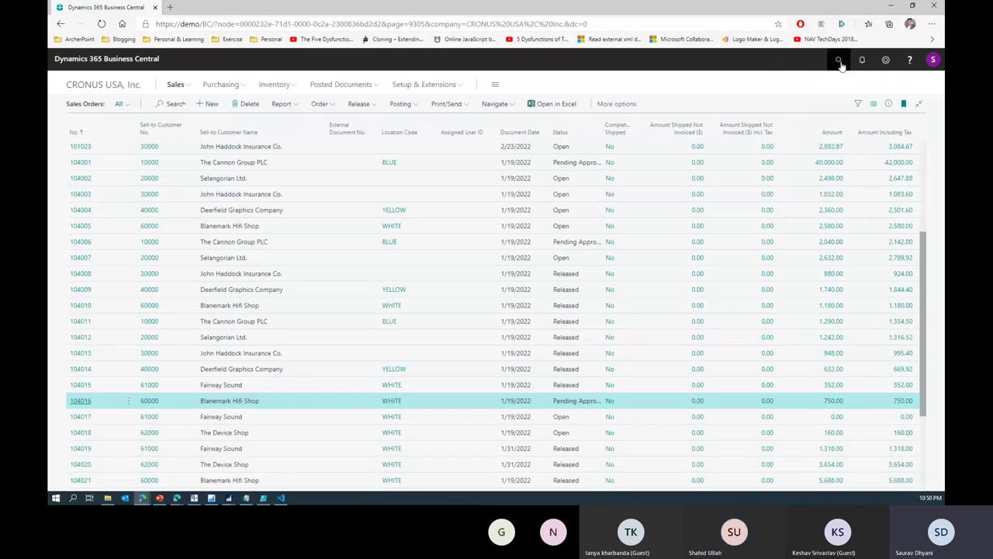
Search for the payment journal pages and open Payment Journals.
{"action": "left_click", "coordinate": [838, 60]}
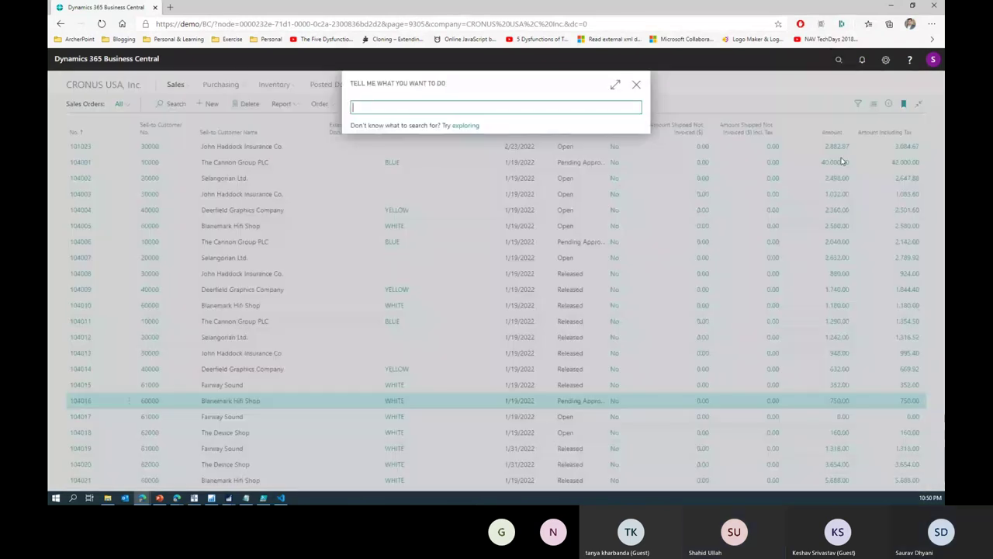
{"action": "type", "text": "payment j"}
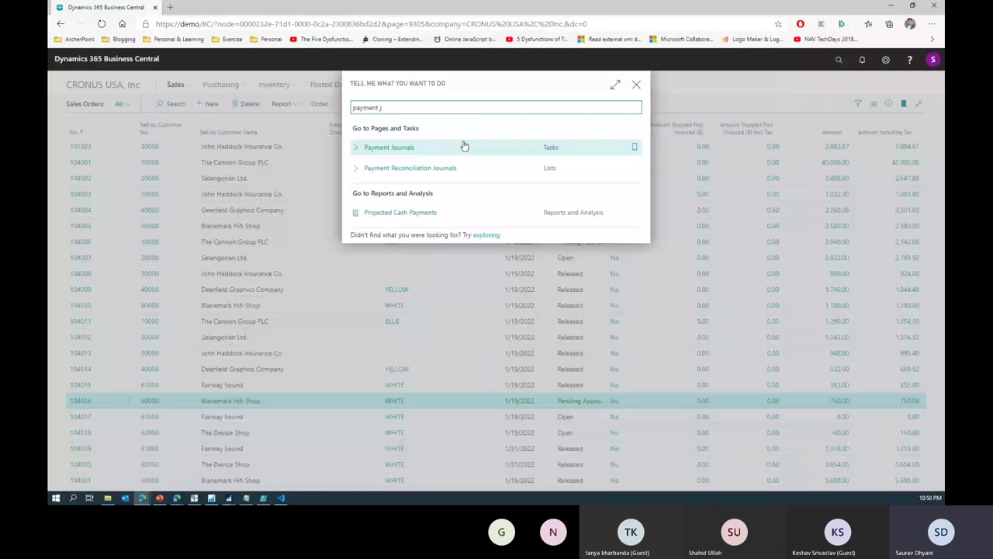
{"action": "left_click", "coordinate": [463, 144]}
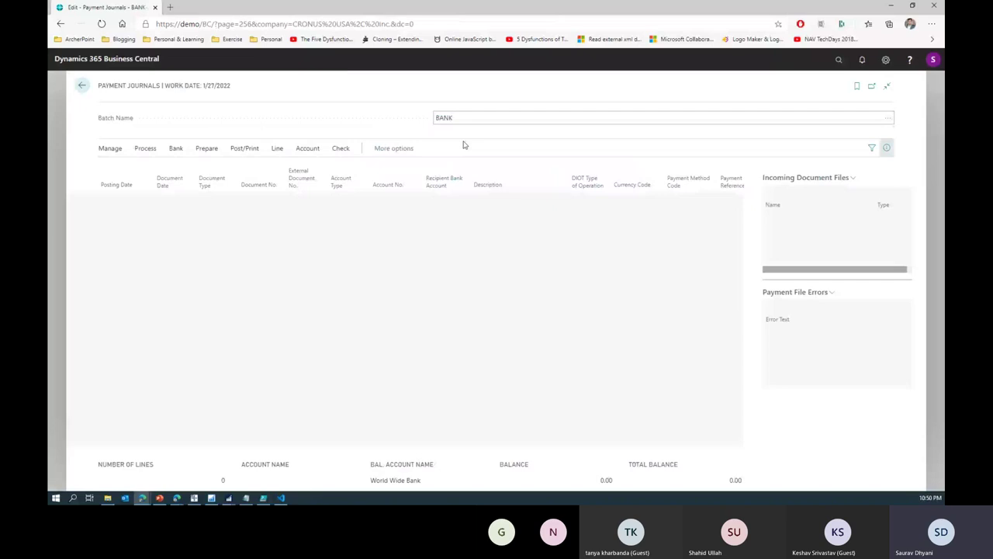
Open the Workflows list from the Payment Journals page.
{"action": "left_click", "coordinate": [840, 59]}
{"action": "type", "text": "Wor"}
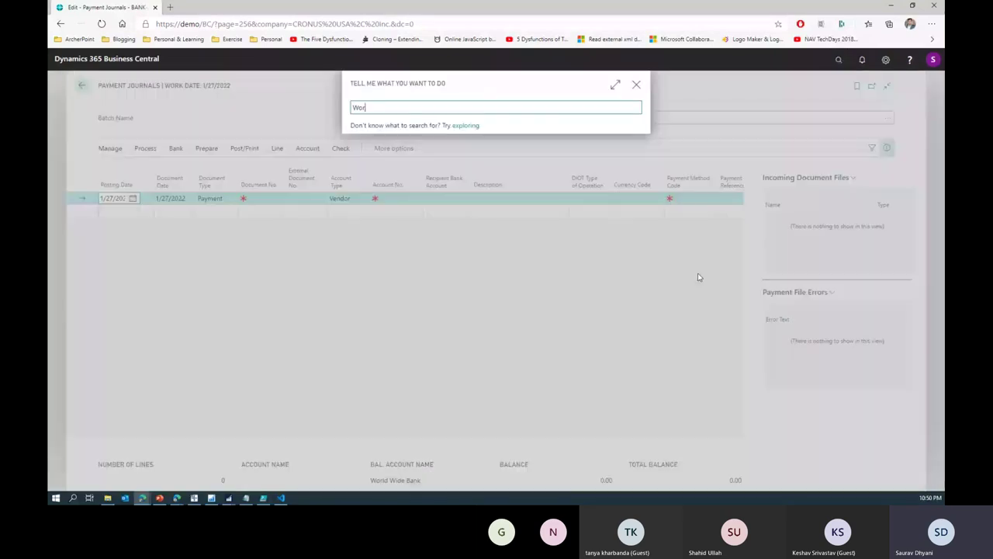
{"action": "type", "text": "kflow"}
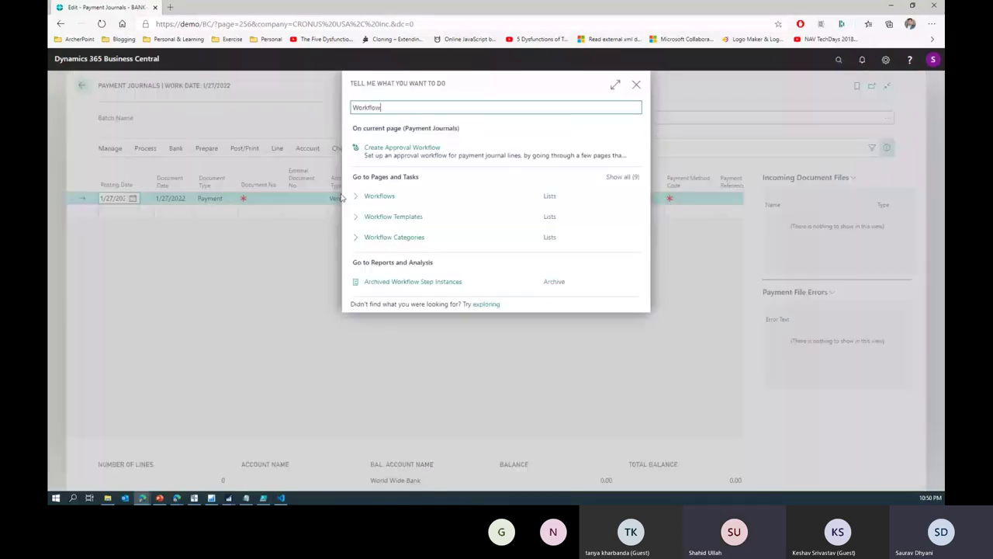
{"action": "left_click", "coordinate": [381, 196]}
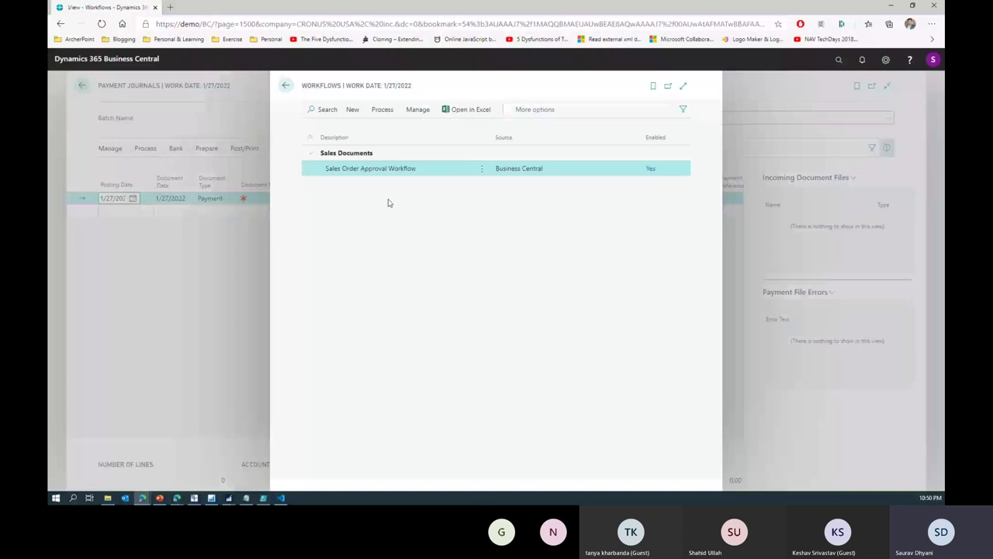
Create a new workflow from the General Journal Batch Approval Workflow template in the Finance category.
{"action": "left_click", "coordinate": [352, 110]}
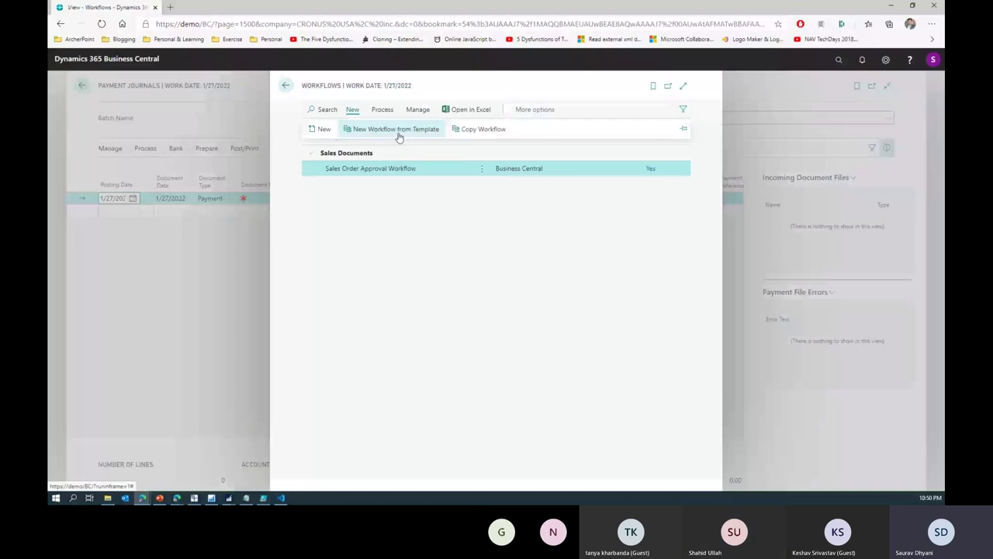
{"action": "left_click", "coordinate": [399, 132]}
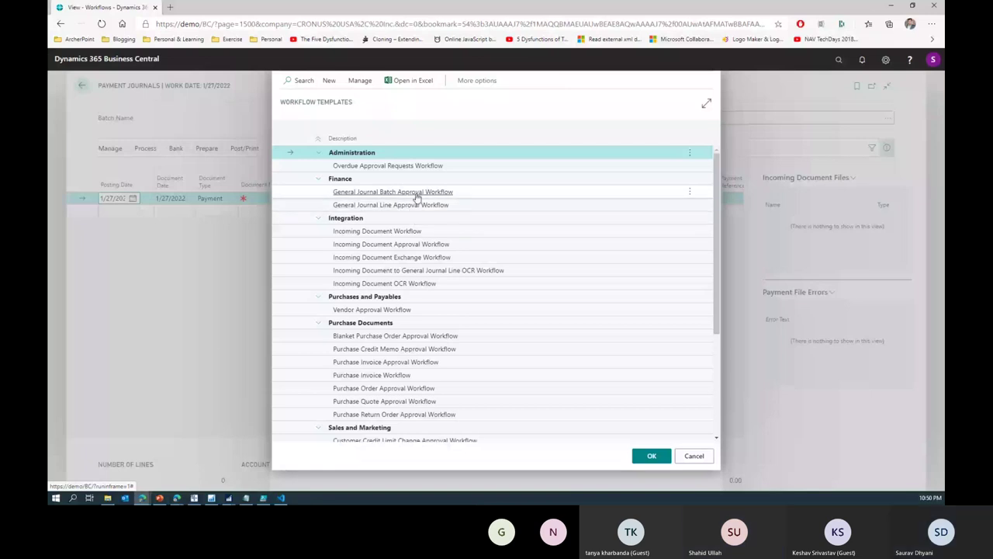
{"action": "left_click", "coordinate": [320, 219]}
{"action": "left_click", "coordinate": [321, 231]}
{"action": "left_click", "coordinate": [321, 245]}
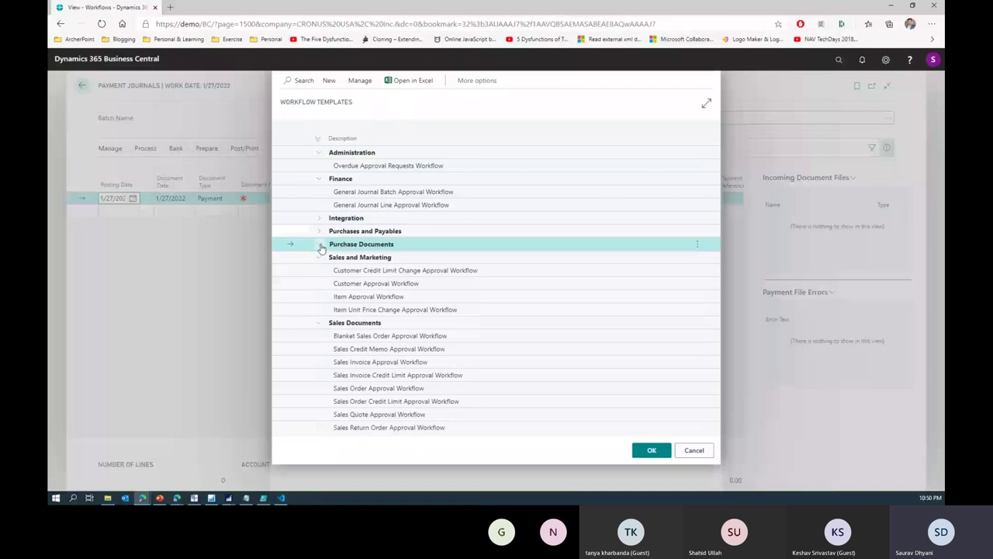
{"action": "left_click", "coordinate": [378, 194]}
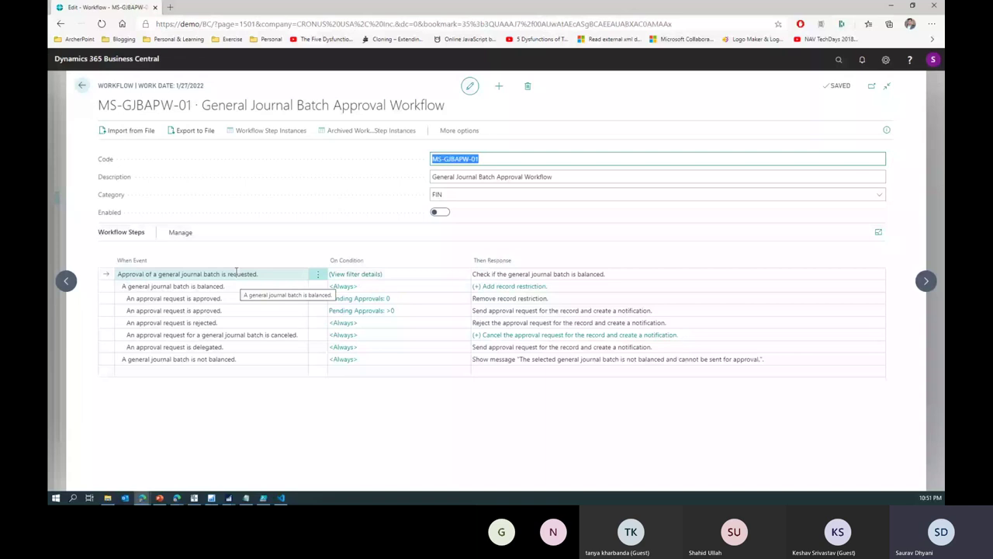
Set the event condition for the general journal batch approval request to the Payments template type.
{"action": "left_click", "coordinate": [371, 276]}
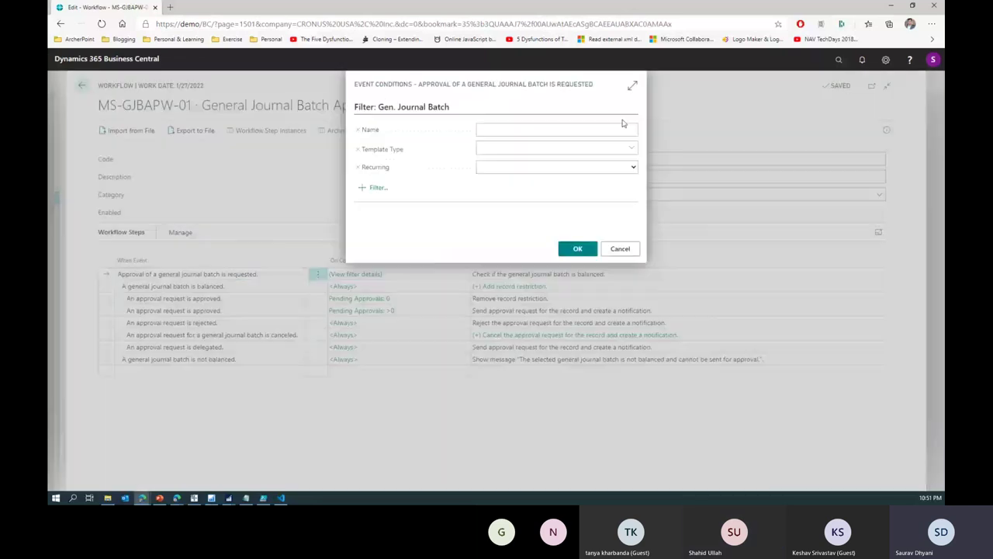
{"action": "left_click", "coordinate": [632, 147]}
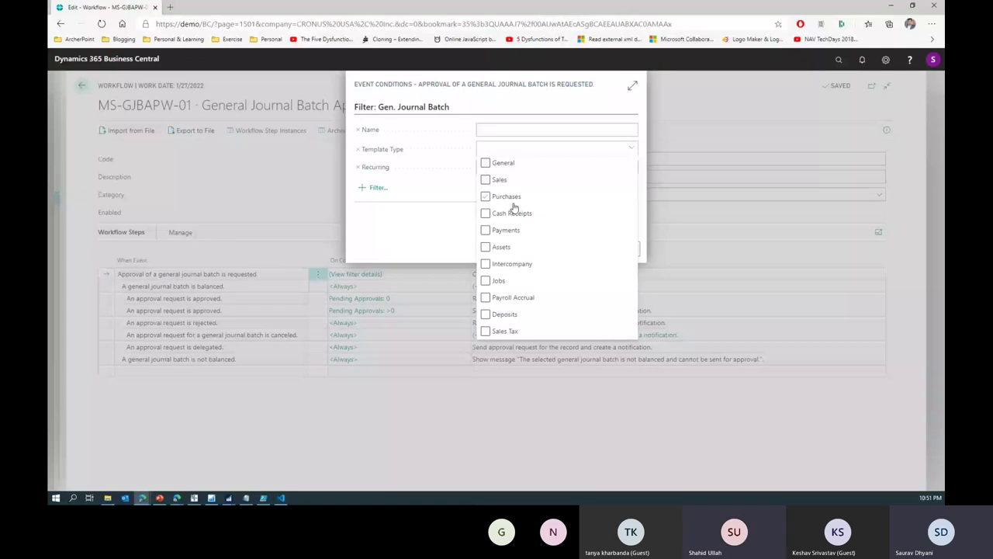
{"action": "left_click", "coordinate": [506, 230]}
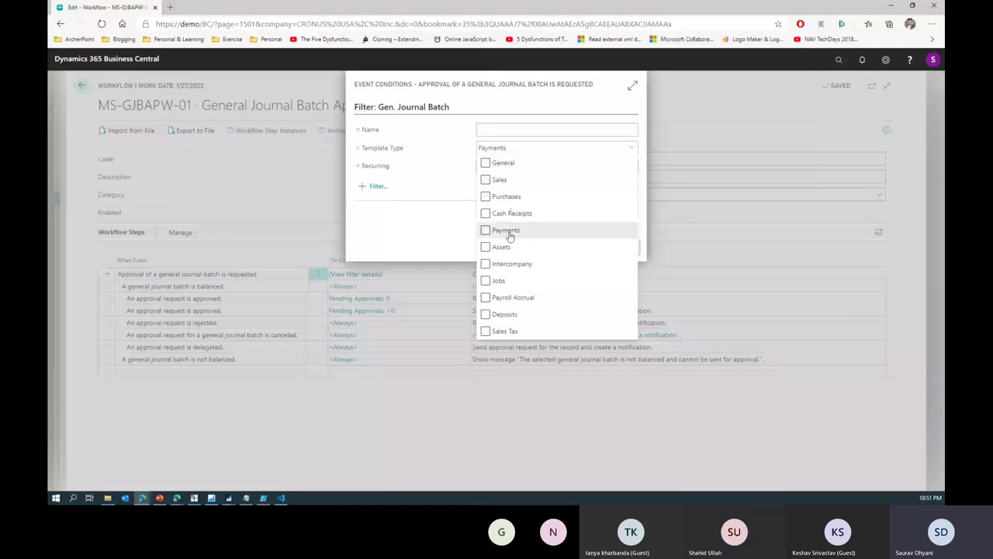
{"action": "left_click", "coordinate": [425, 240]}
{"action": "left_click", "coordinate": [566, 248]}
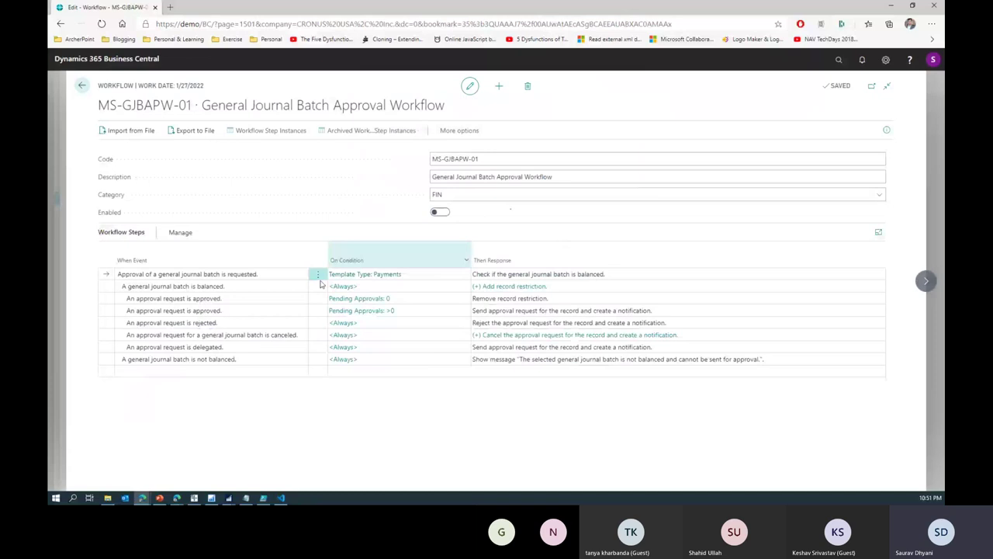
{"action": "left_click", "coordinate": [508, 275]}
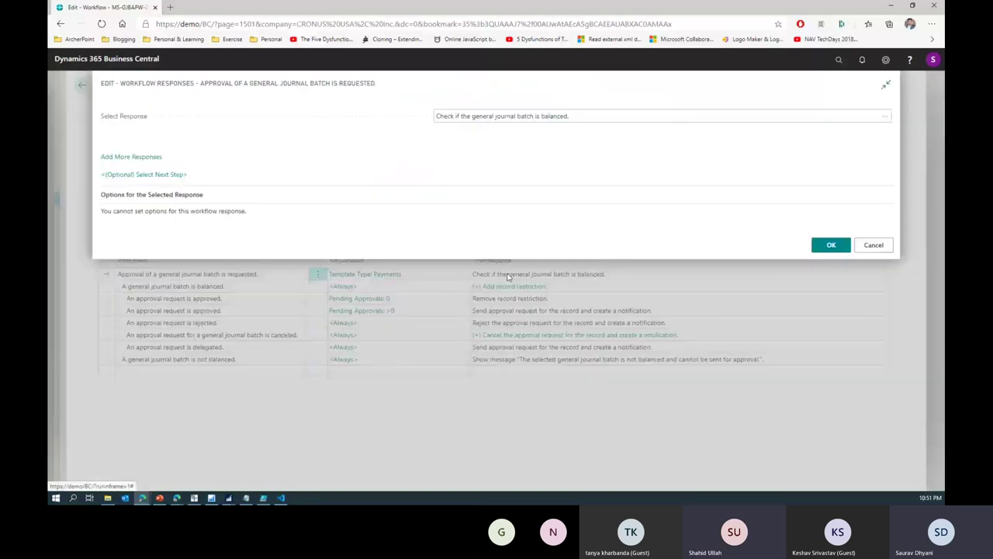
{"action": "left_click", "coordinate": [872, 243]}
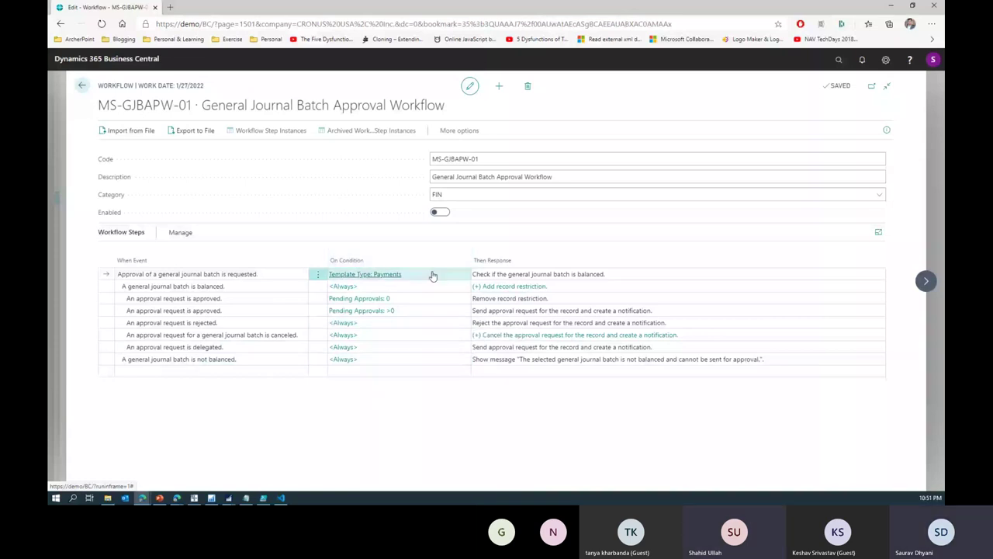
{"action": "left_click", "coordinate": [442, 213]}
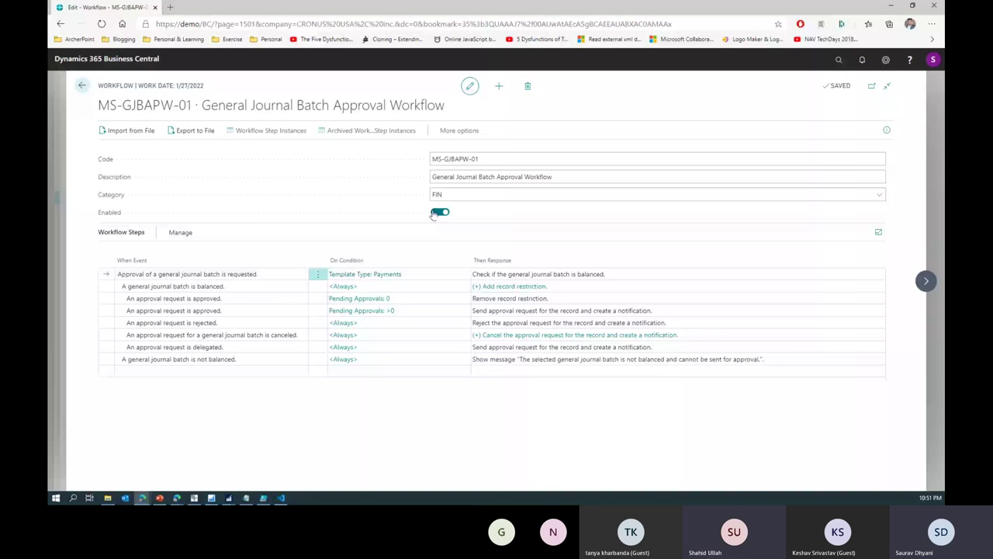
{"action": "left_click", "coordinate": [437, 213]}
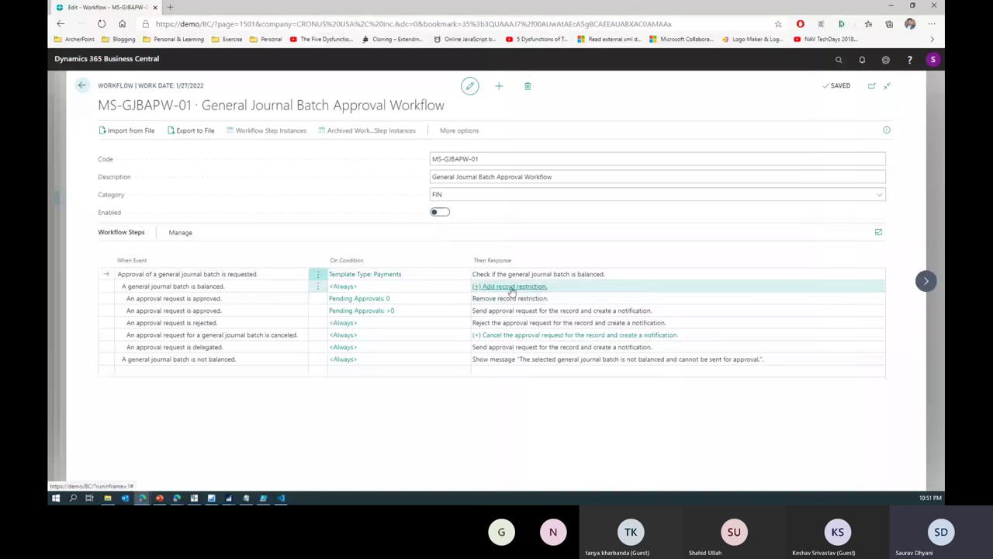
For the balanced journal batch, set the approval request response's approver limit type to Specific Approver with APPROVER1 as the approver ID.
{"action": "left_click", "coordinate": [510, 286]}
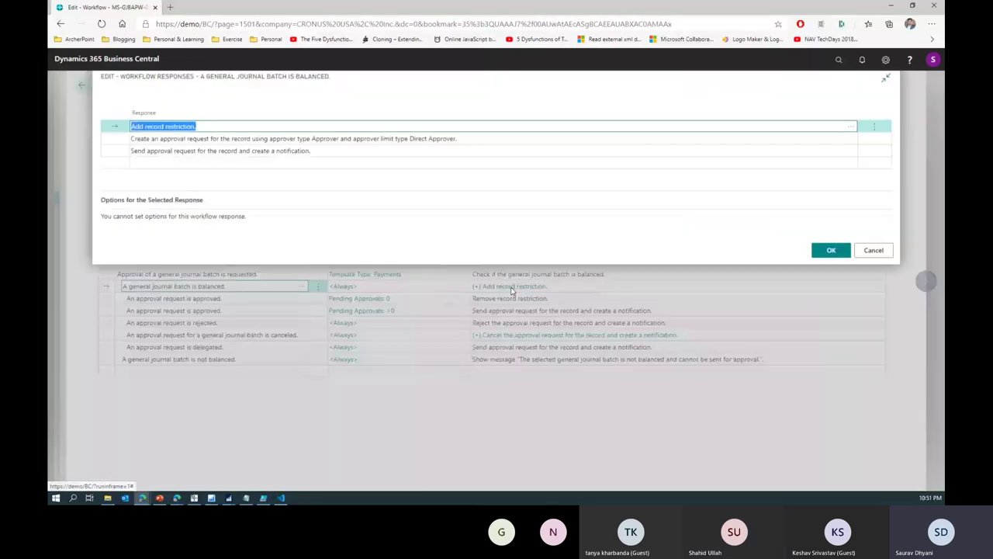
{"action": "key", "text": "Down"}
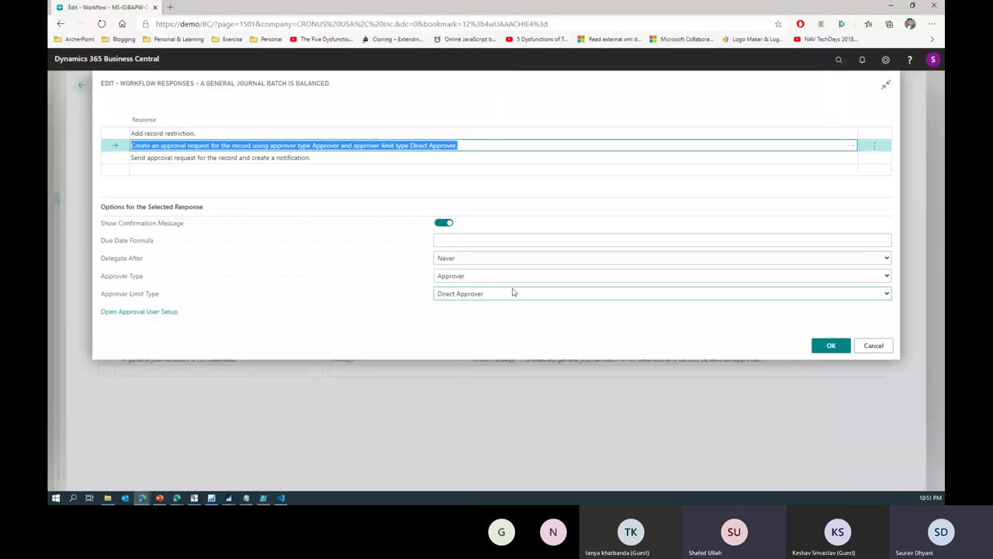
{"action": "left_click", "coordinate": [513, 292]}
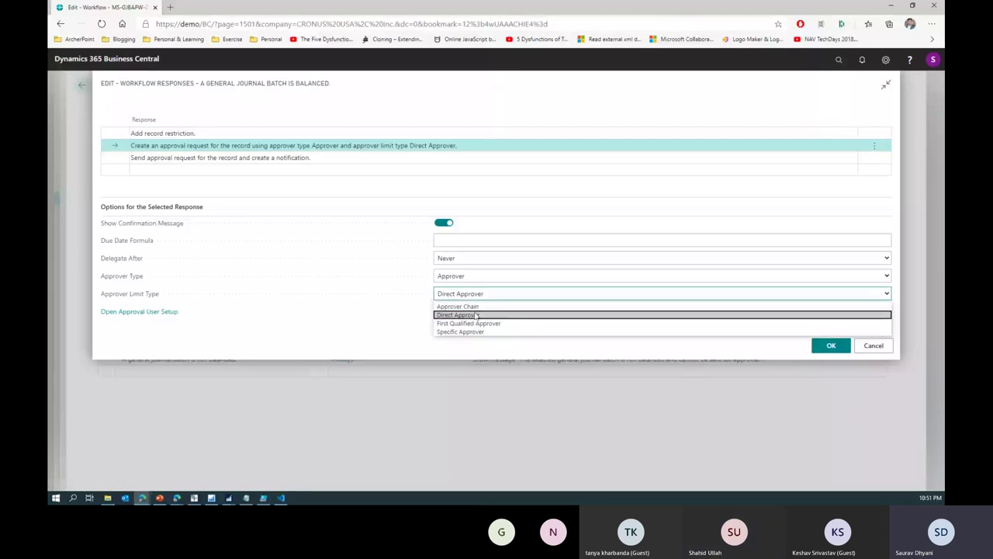
{"action": "left_click", "coordinate": [512, 331]}
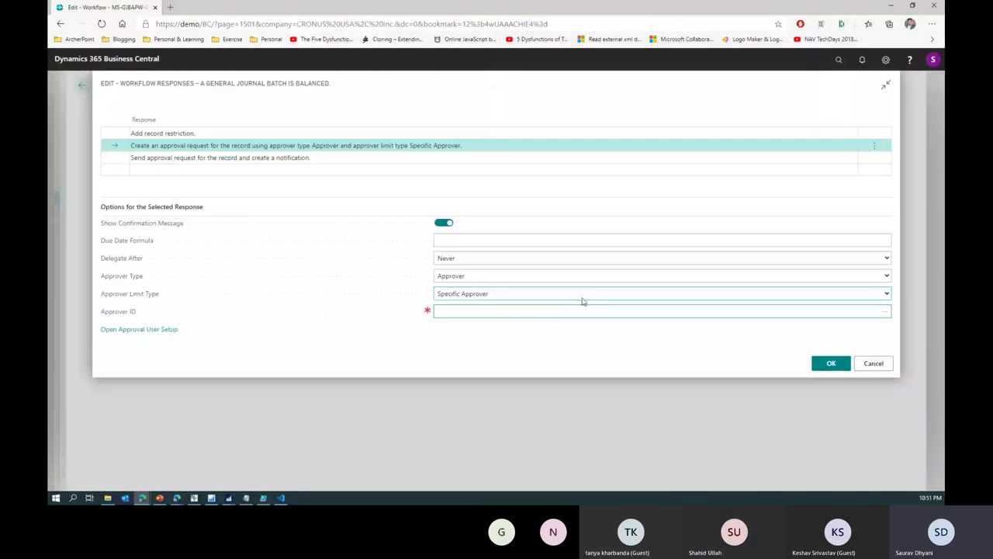
{"action": "left_click", "coordinate": [884, 312]}
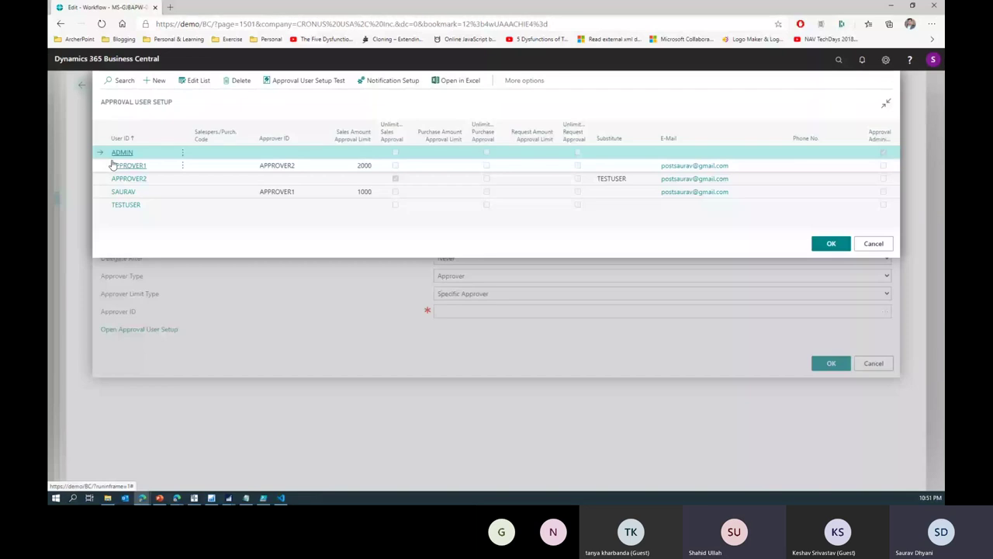
{"action": "left_click", "coordinate": [114, 165]}
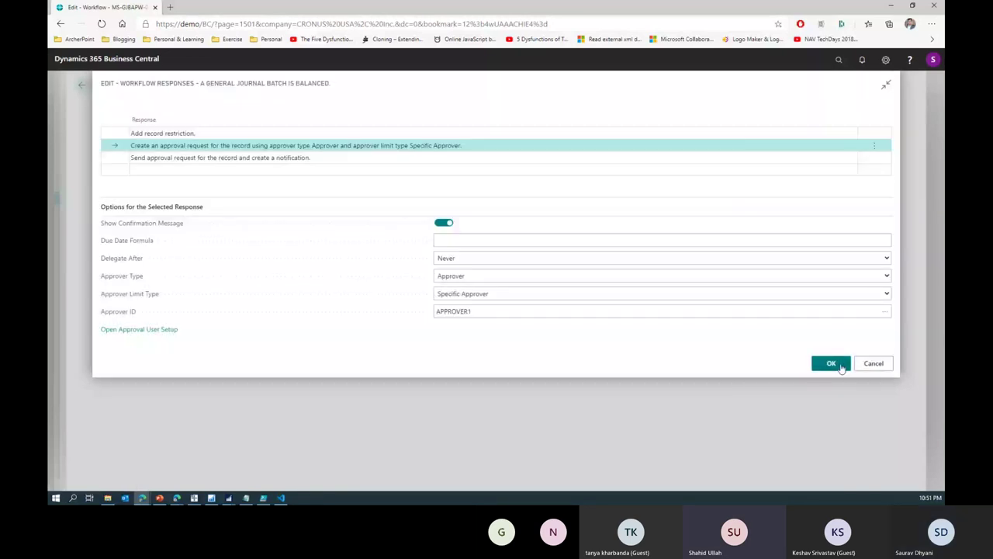
{"action": "left_click", "coordinate": [840, 367]}
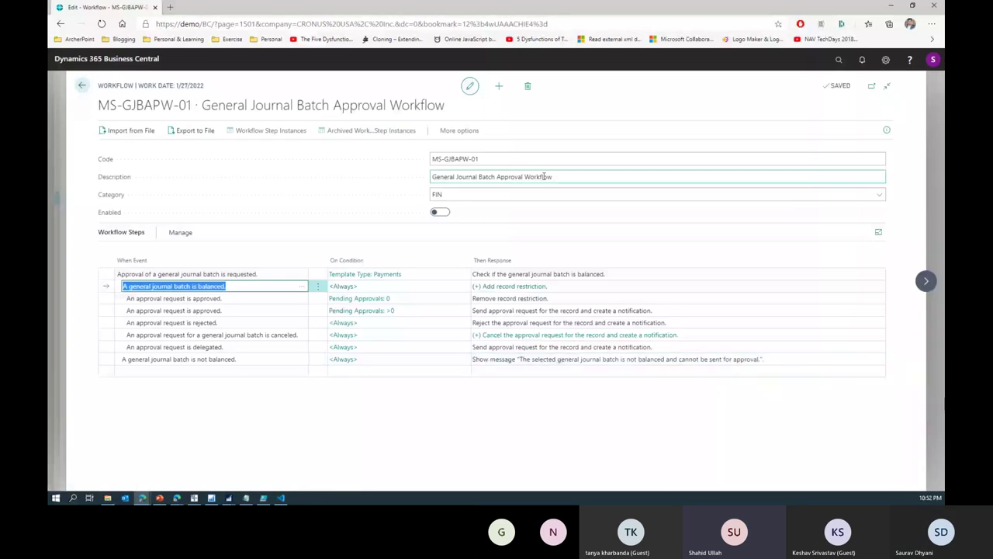
Recheck the batch approval request's event conditions without changing them and enable the MS-GJBAPW-01 workflow.
{"action": "left_click", "coordinate": [398, 275]}
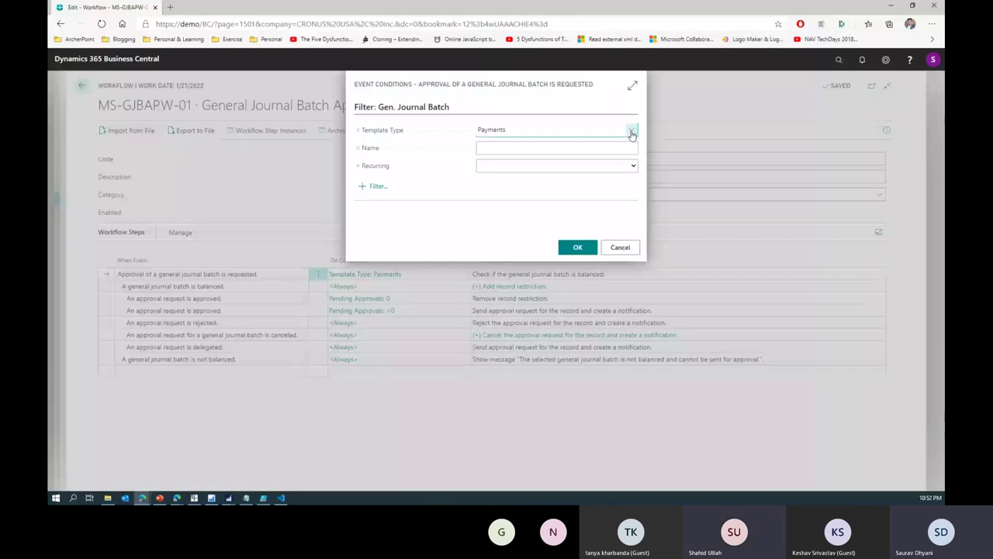
{"action": "left_click", "coordinate": [529, 145]}
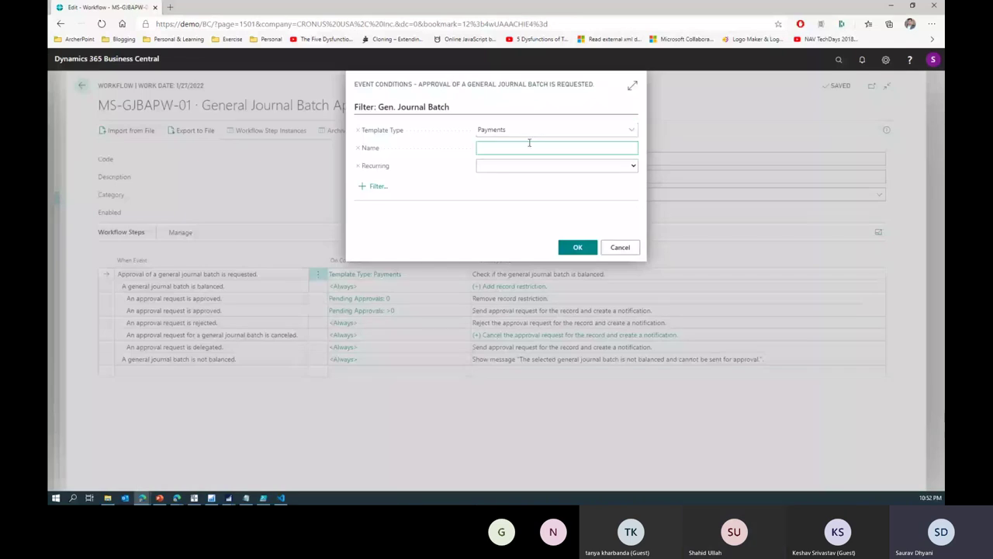
{"action": "left_click", "coordinate": [620, 247]}
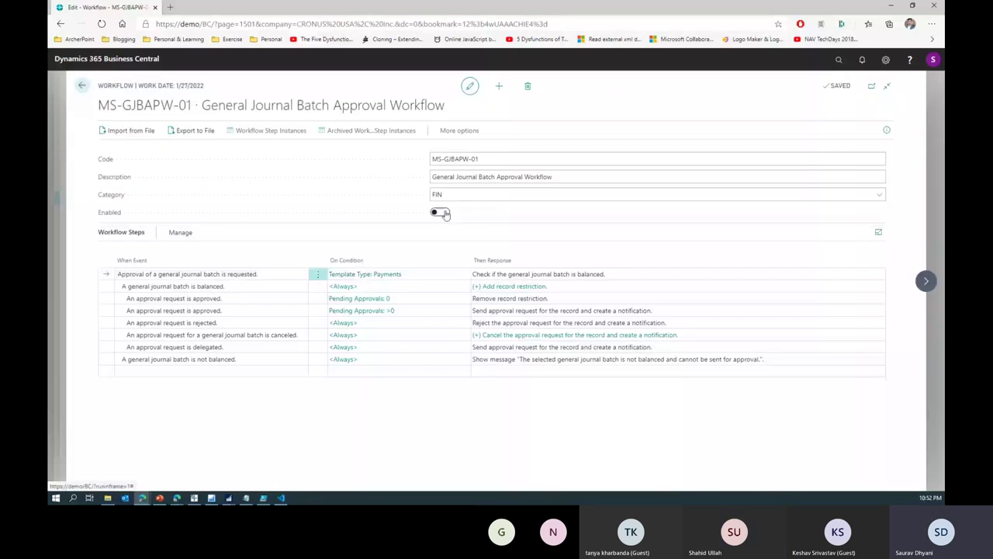
{"action": "left_click", "coordinate": [441, 213]}
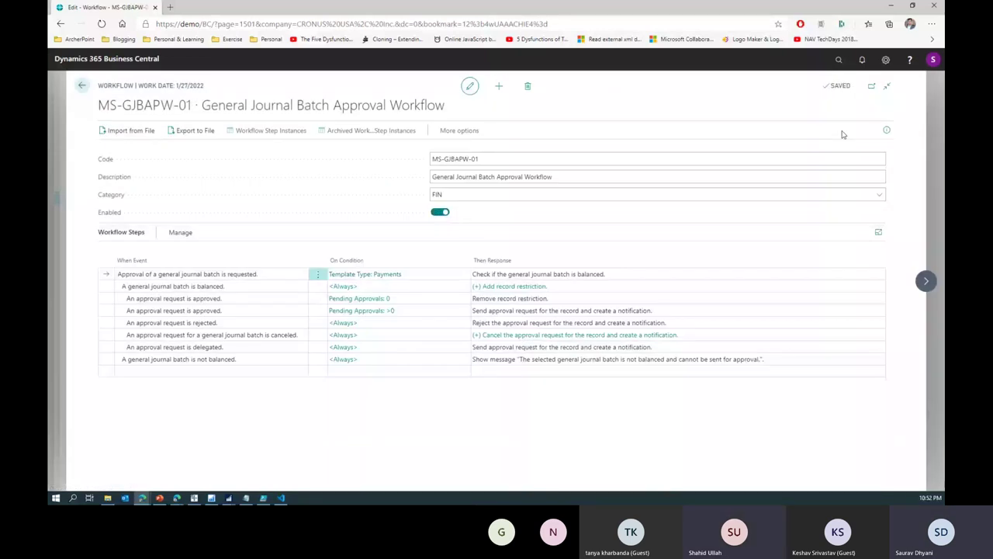
{"action": "key", "text": "Escape"}
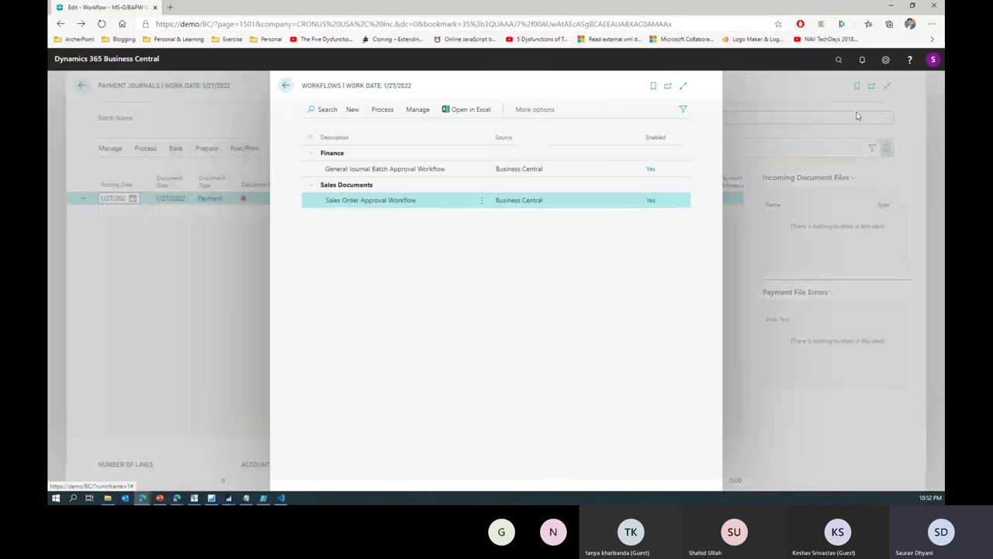
Create a second workflow from the General Journal Batch Approval Workflow template in the Finance category.
{"action": "left_click", "coordinate": [352, 110]}
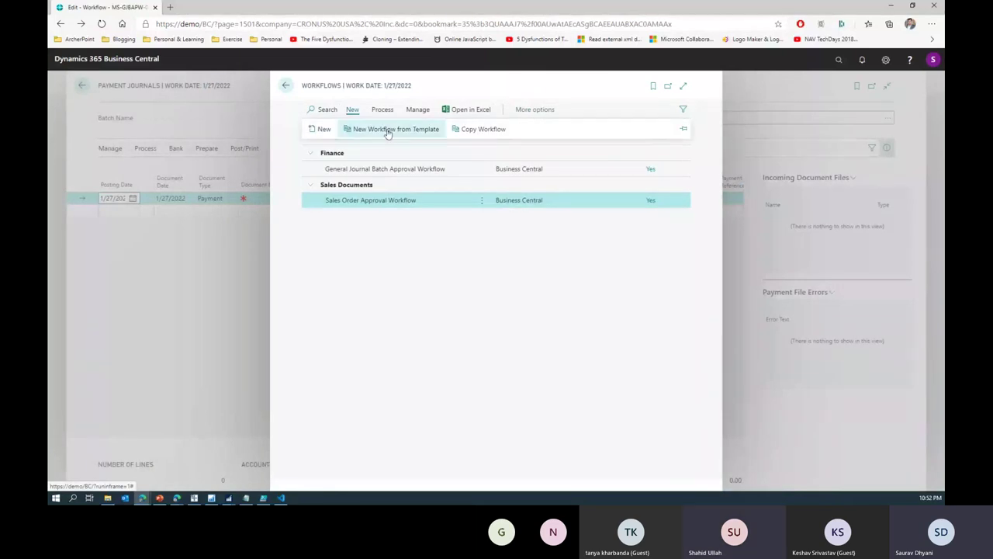
{"action": "left_click", "coordinate": [392, 130]}
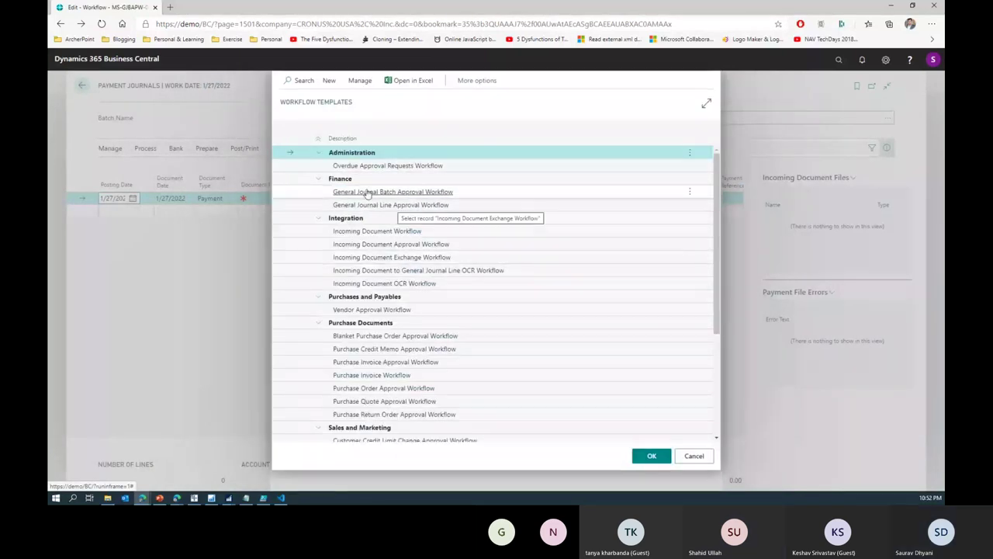
{"action": "left_click", "coordinate": [420, 193]}
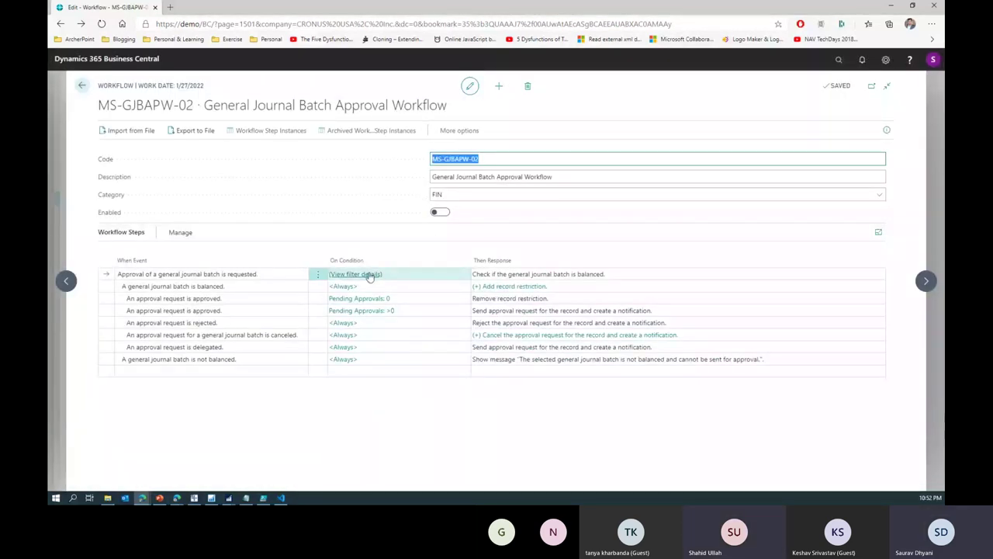
Restrict the second workflow's batch approval request to the General template type and enable the workflow.
{"action": "left_click", "coordinate": [370, 276]}
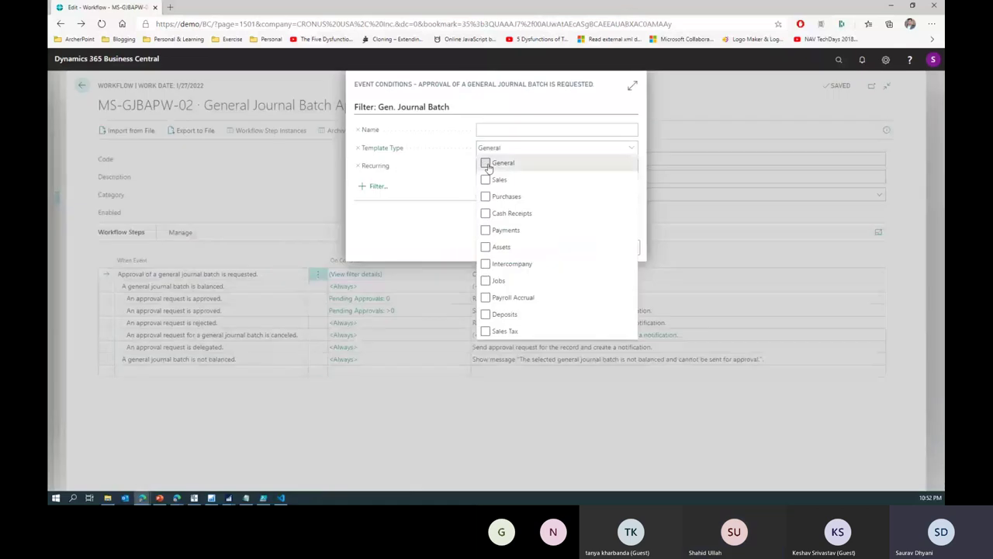
{"action": "left_click", "coordinate": [485, 163]}
{"action": "left_click", "coordinate": [413, 226]}
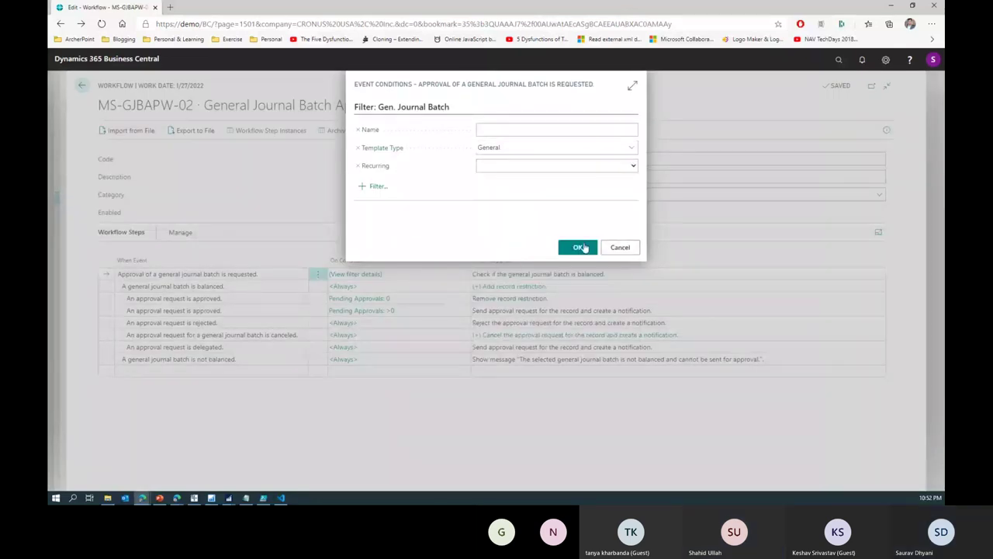
{"action": "left_click", "coordinate": [579, 248]}
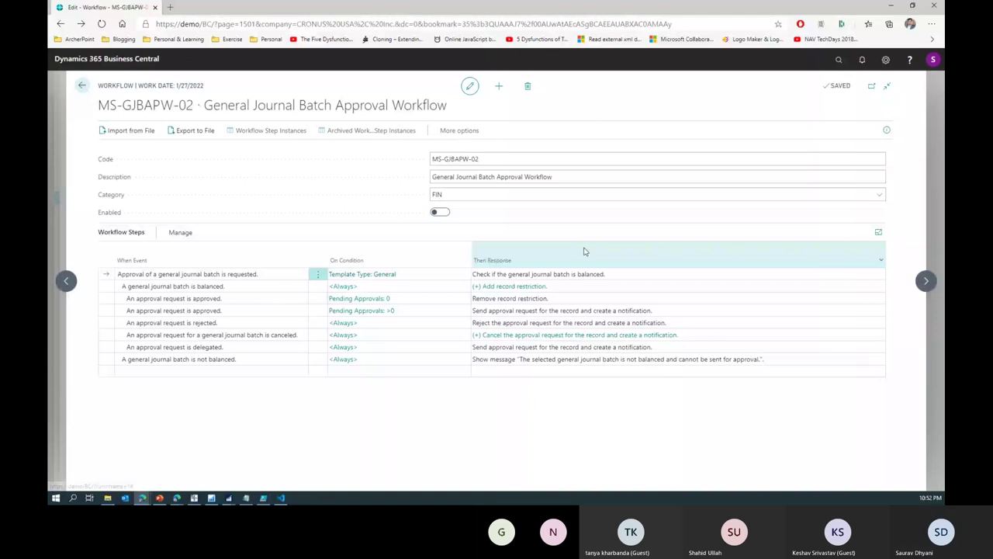
{"action": "left_click", "coordinate": [440, 214]}
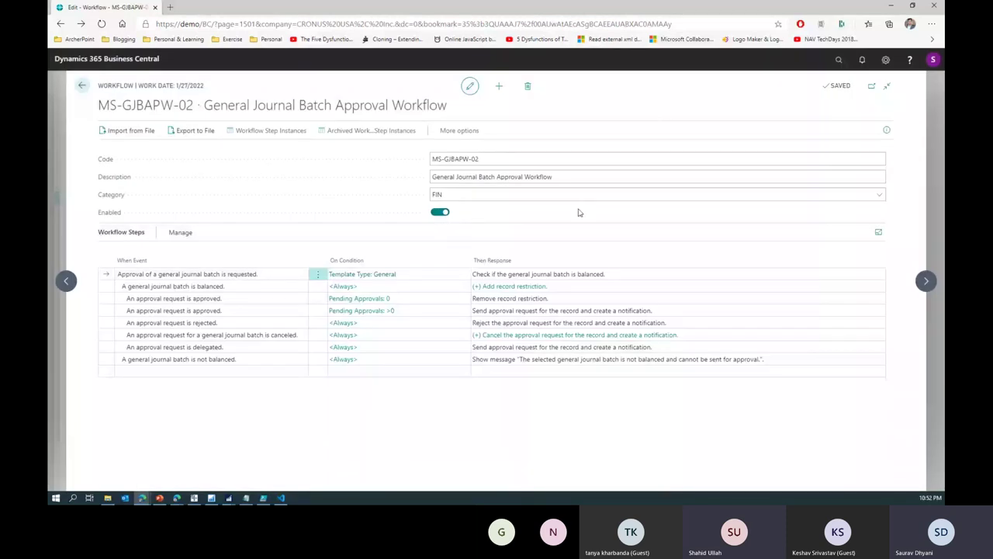
{"action": "key", "text": "Escape"}
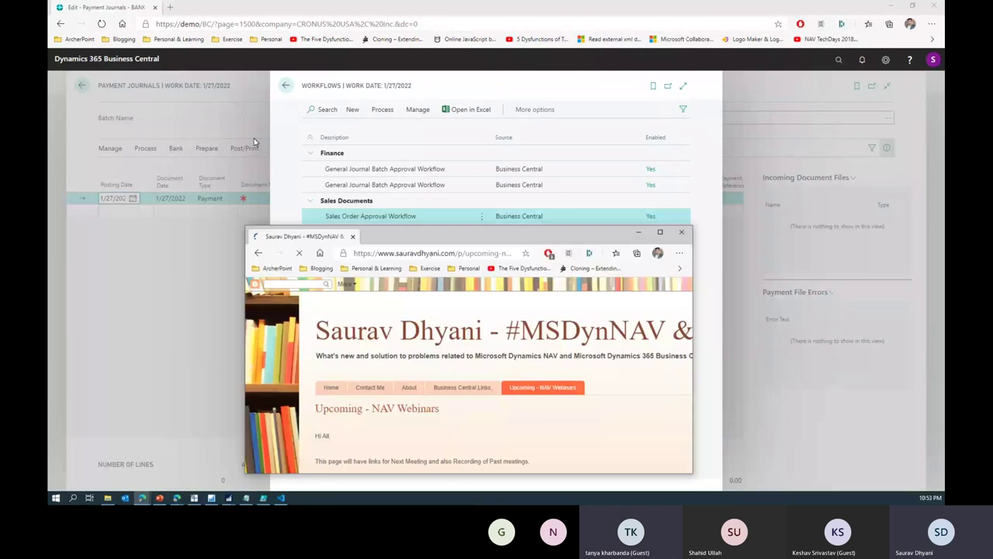
Maximize the blog window with the Upcoming - NAV Webinars page and look over the next meeting and past recording links.
{"action": "key", "text": "super+Up"}
{"action": "scroll", "coordinate": [253, 142], "scroll_direction": "down", "scroll_amount": 1}
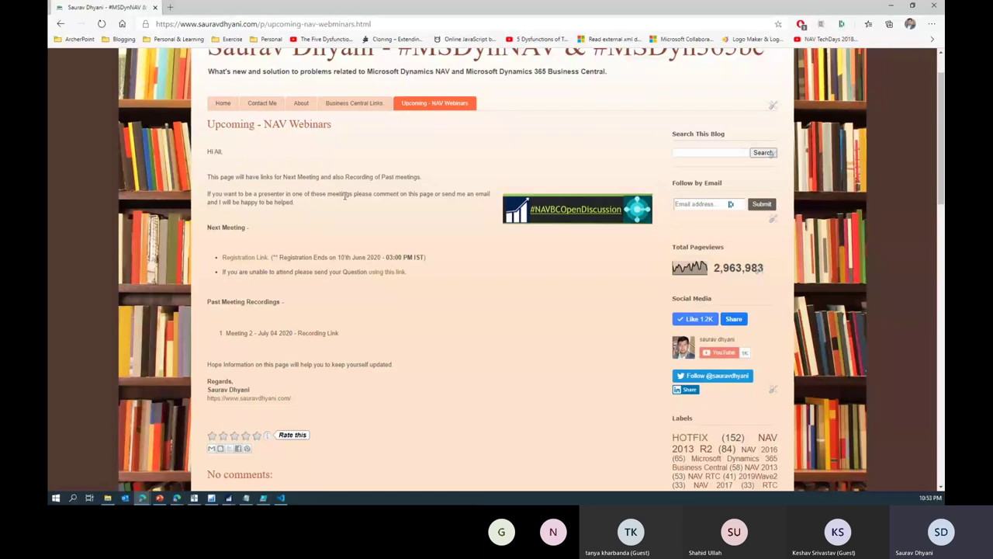
{"action": "scroll", "coordinate": [345, 195], "scroll_direction": "up", "scroll_amount": 1}
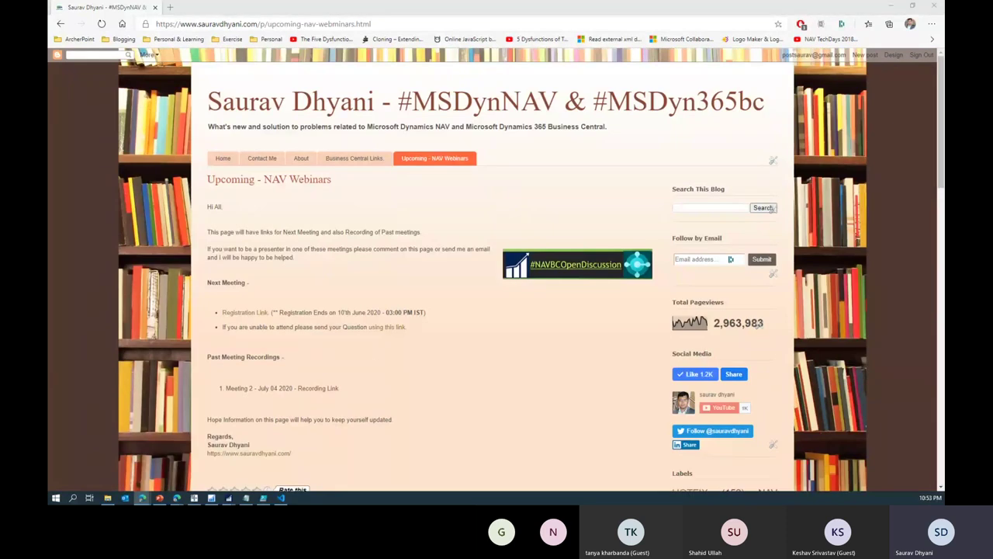